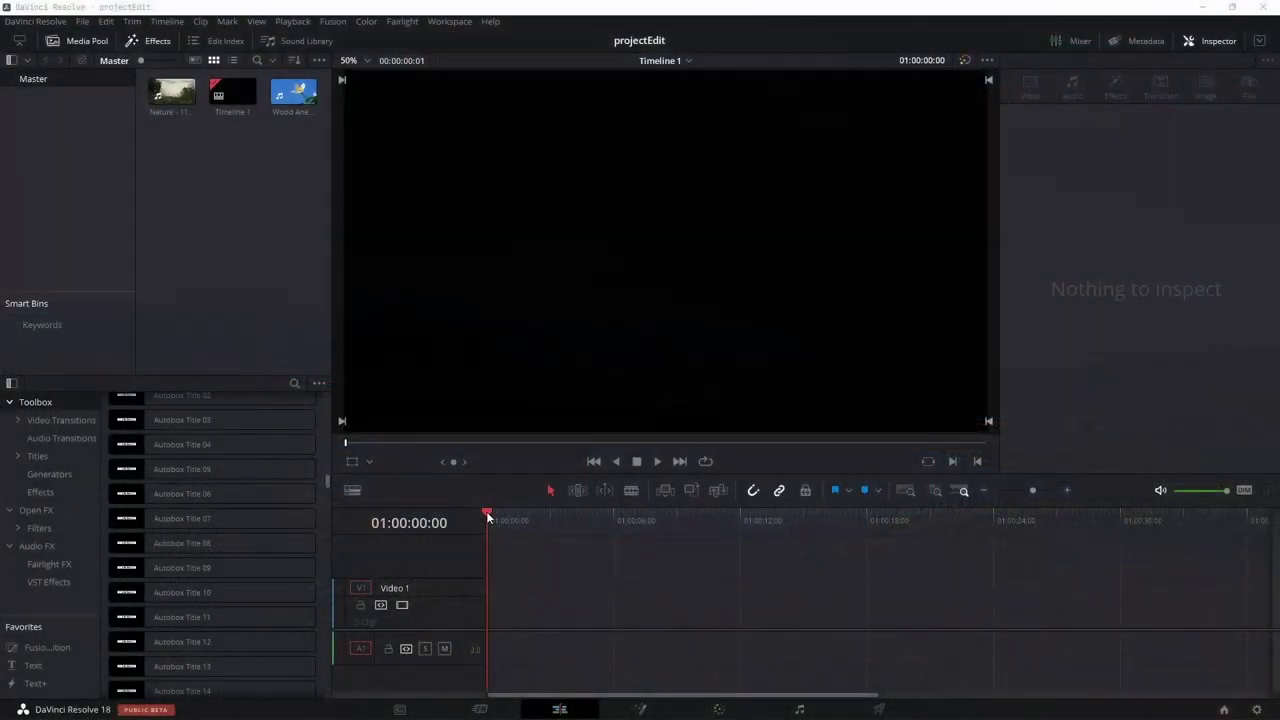
Bring the Project Files Explorer window forward, go up to the pack folder and open 04. Fonts.
left_click(563, 574)
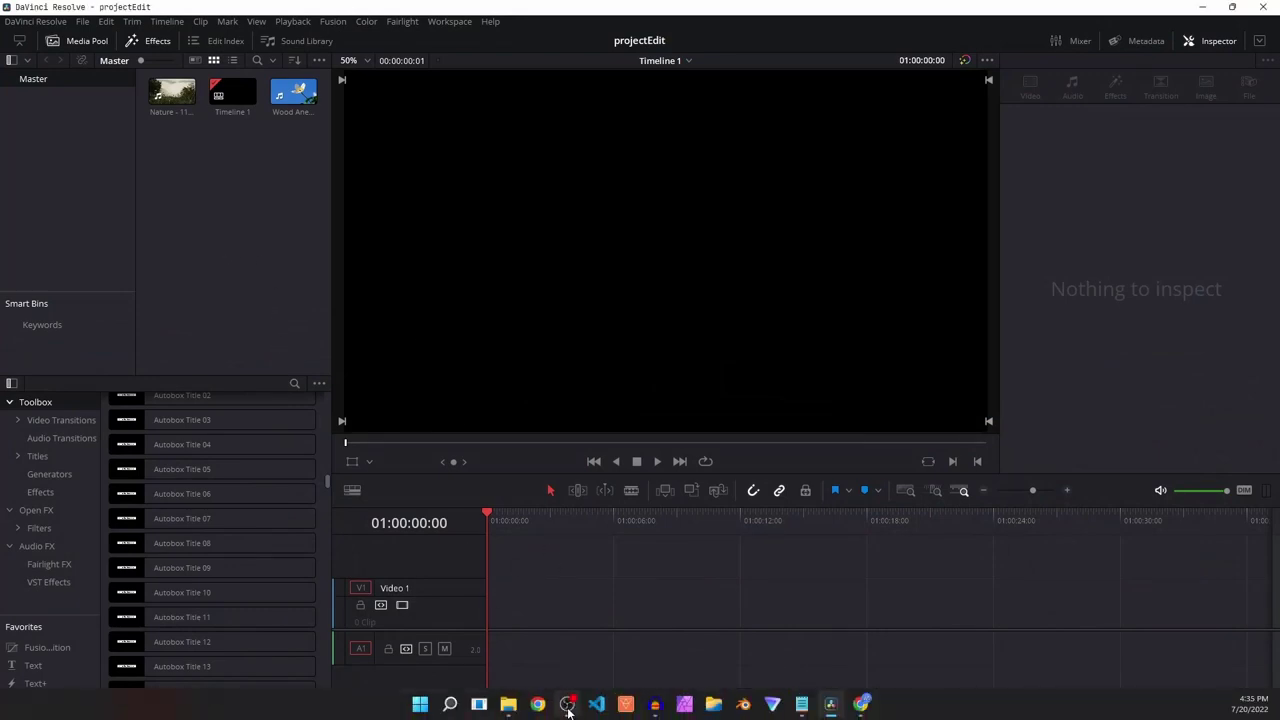
mouse_move(508, 705)
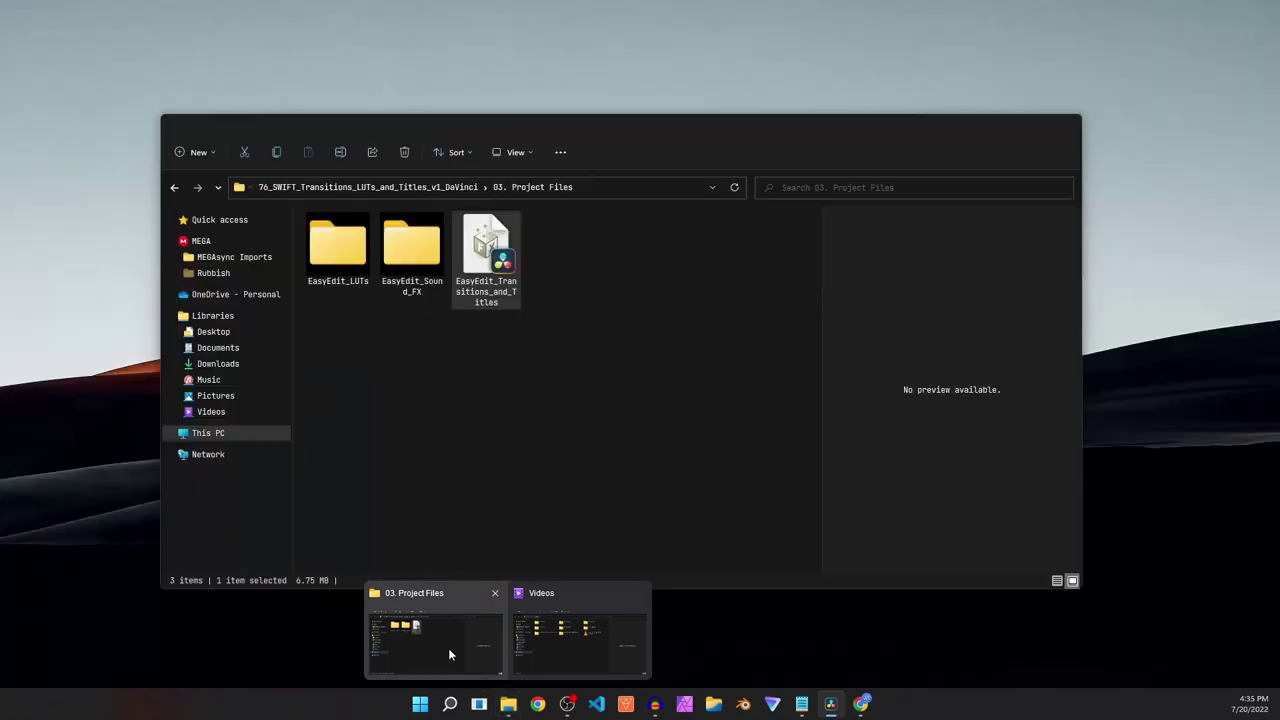
left_click(448, 648)
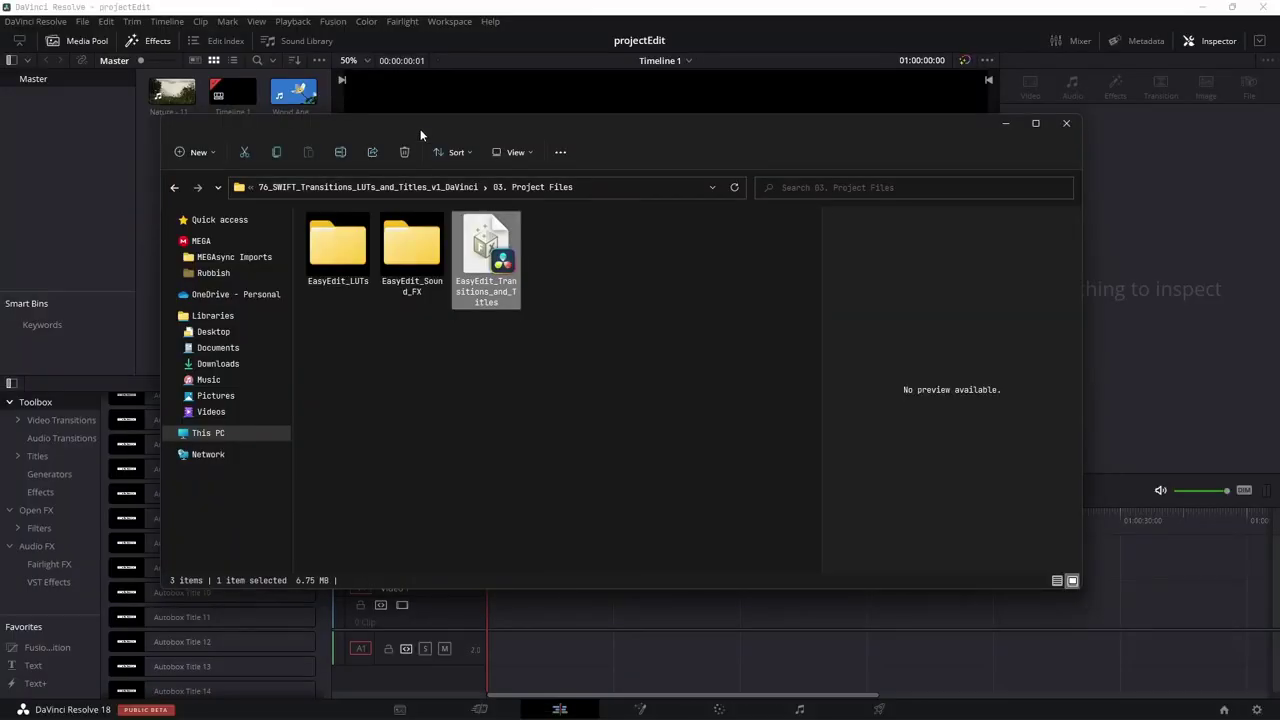
left_click_drag(417, 123, 447, 125)
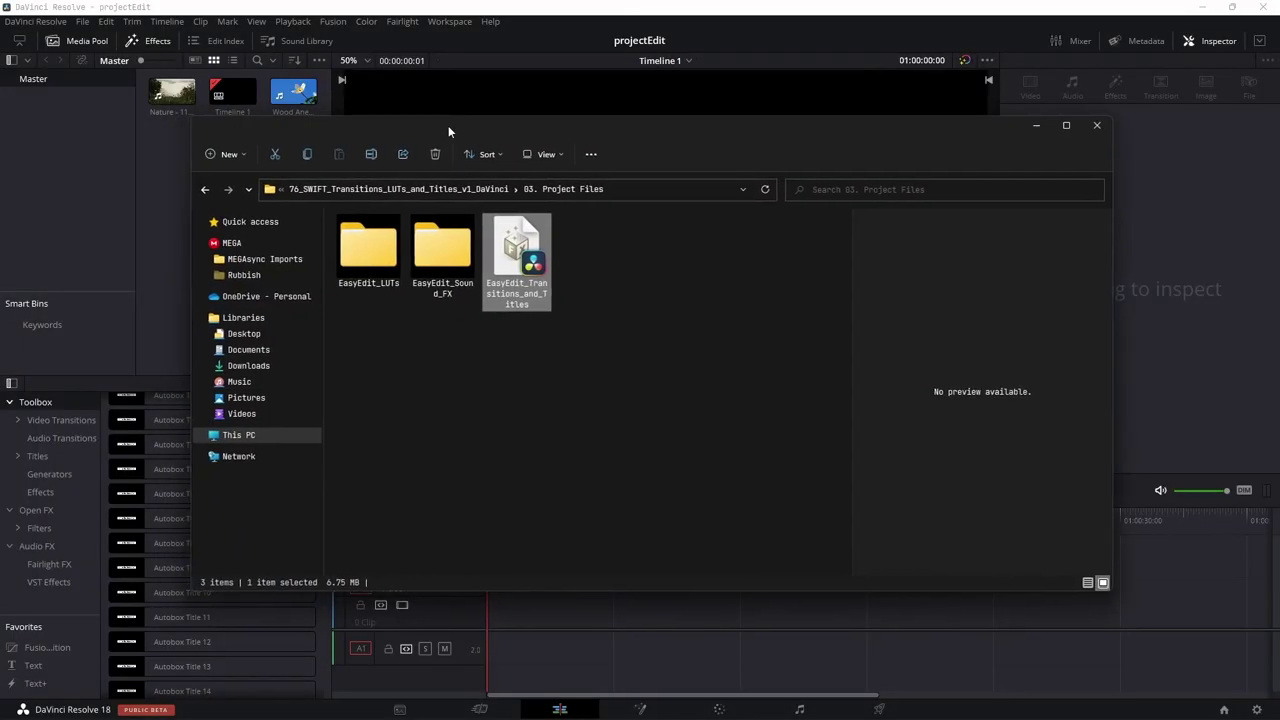
left_click(448, 189)
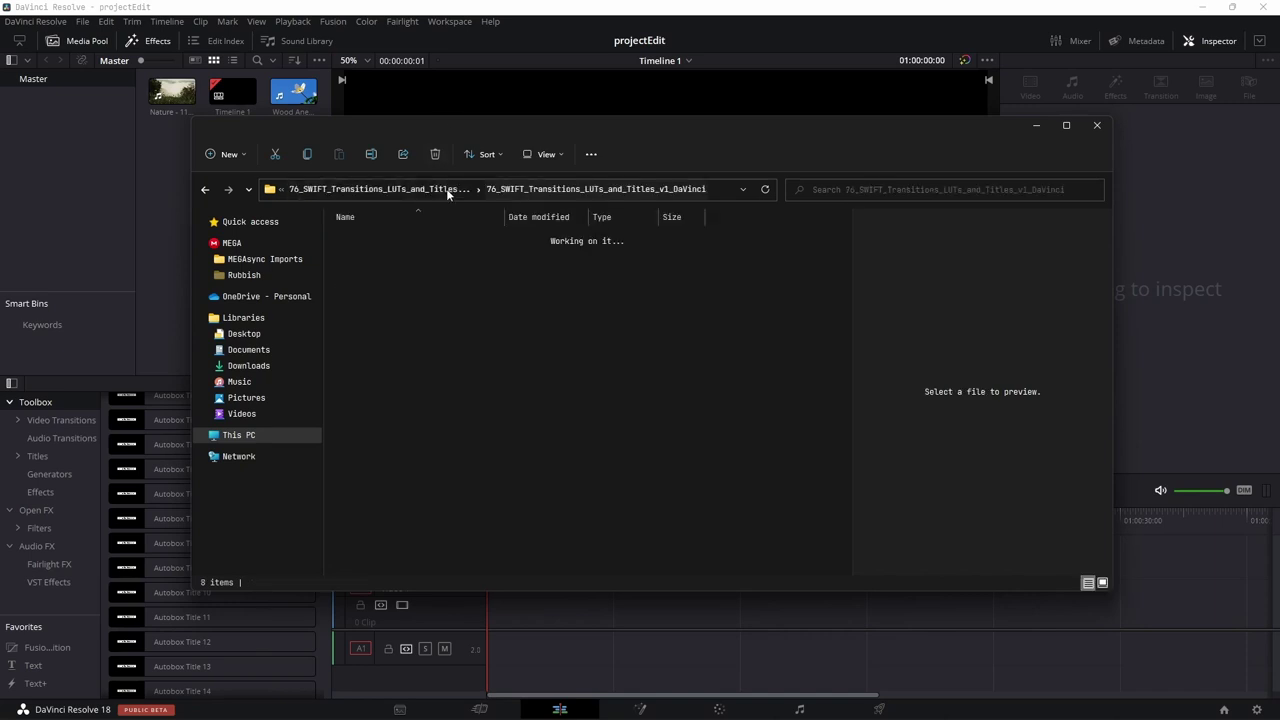
left_click(405, 405)
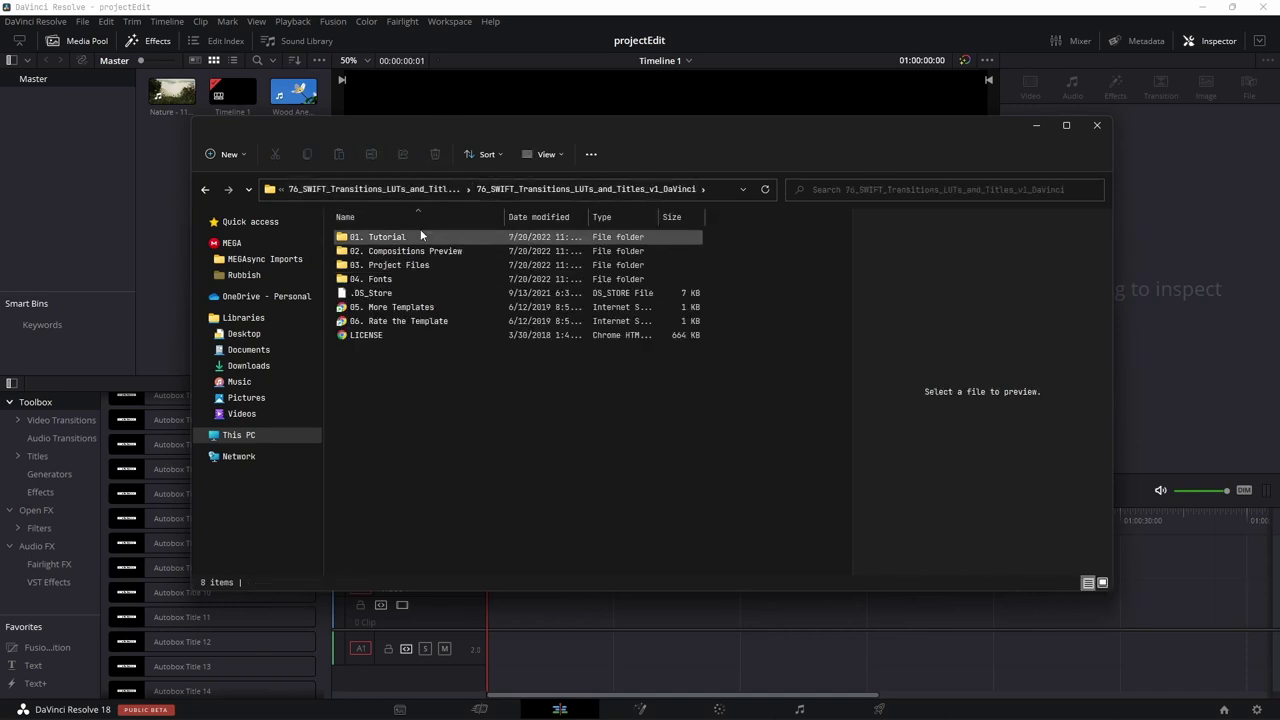
double_click(378, 280)
Select the Poppins fonts.google.com link in Font Links.txt, then close Notepad and return to the pack folder.
double_click(365, 242)
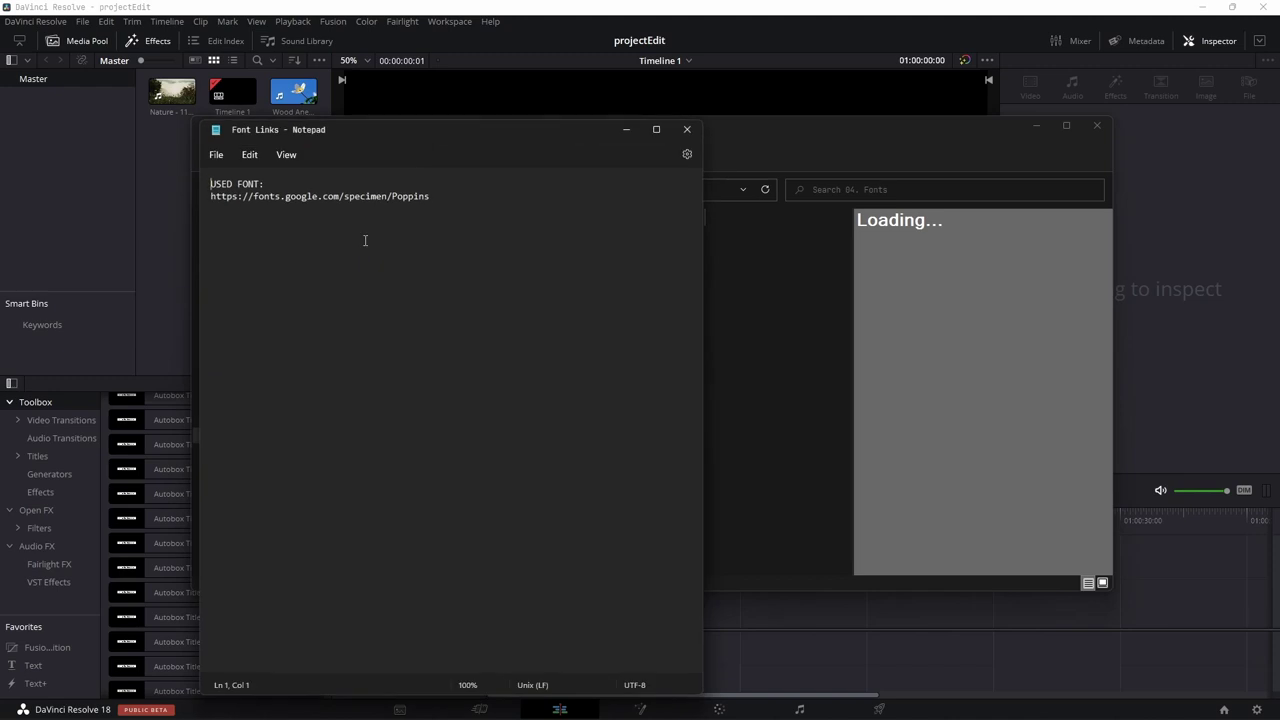
left_click_drag(447, 207, 209, 204)
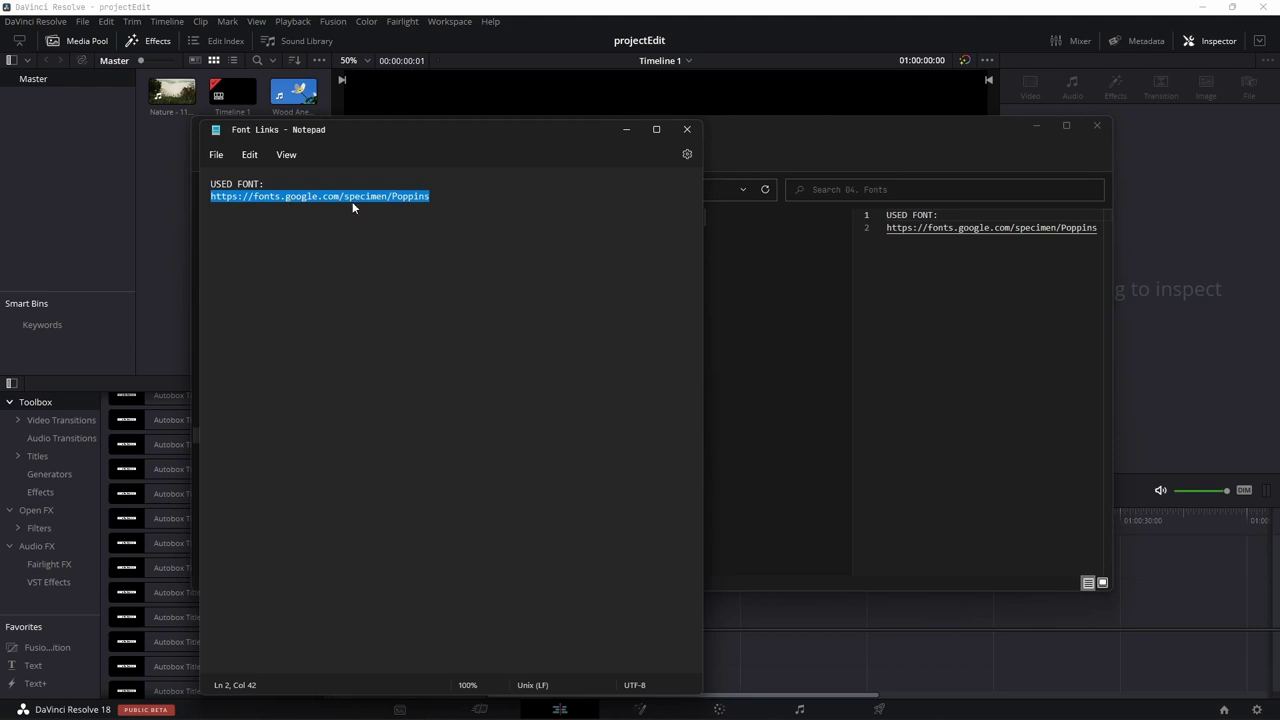
left_click(687, 130)
left_click(205, 189)
left_click(401, 265)
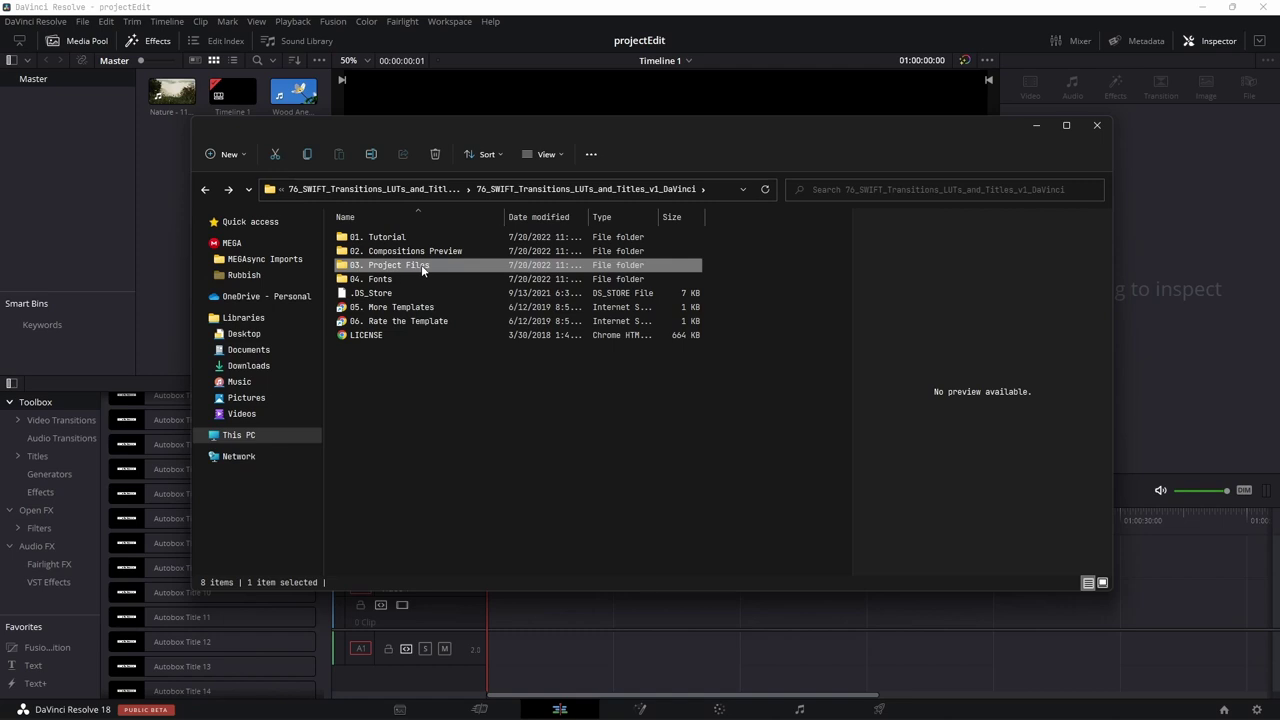
Open 03. Project Files and launch the EasyEdit_Transitions_and_Titles .drfx bundle to install it.
left_click(402, 239)
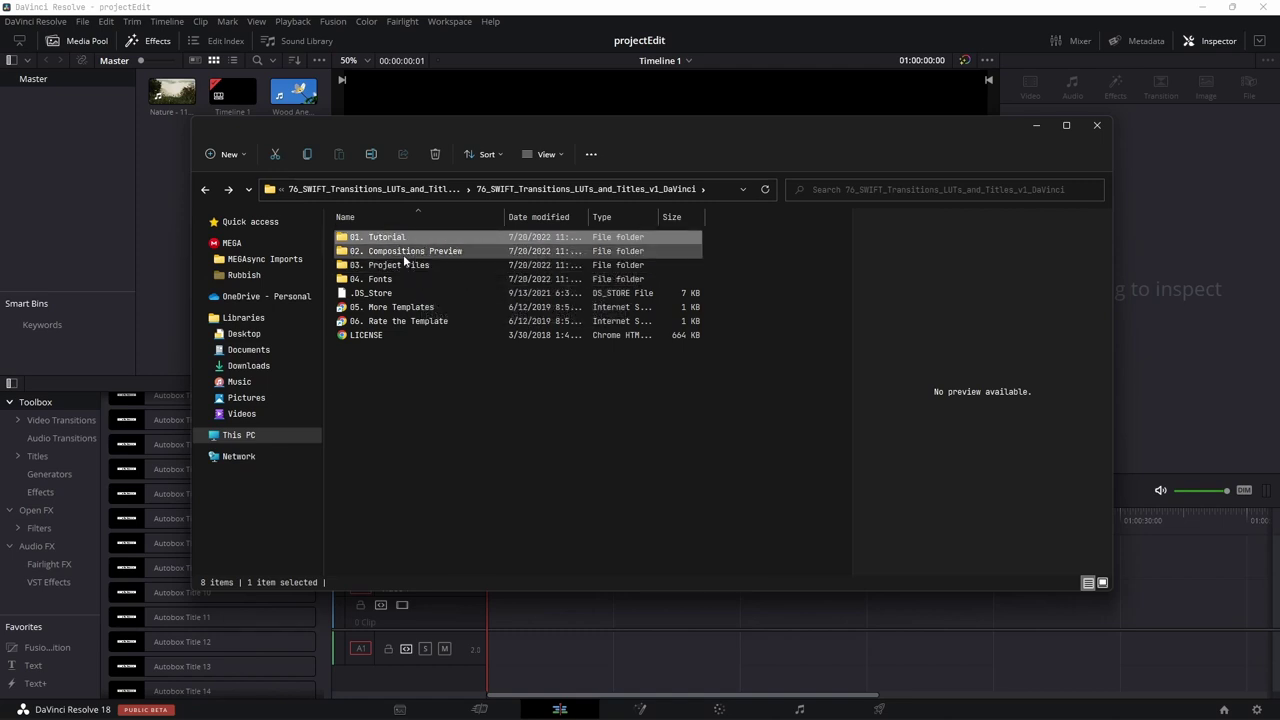
left_click(407, 266)
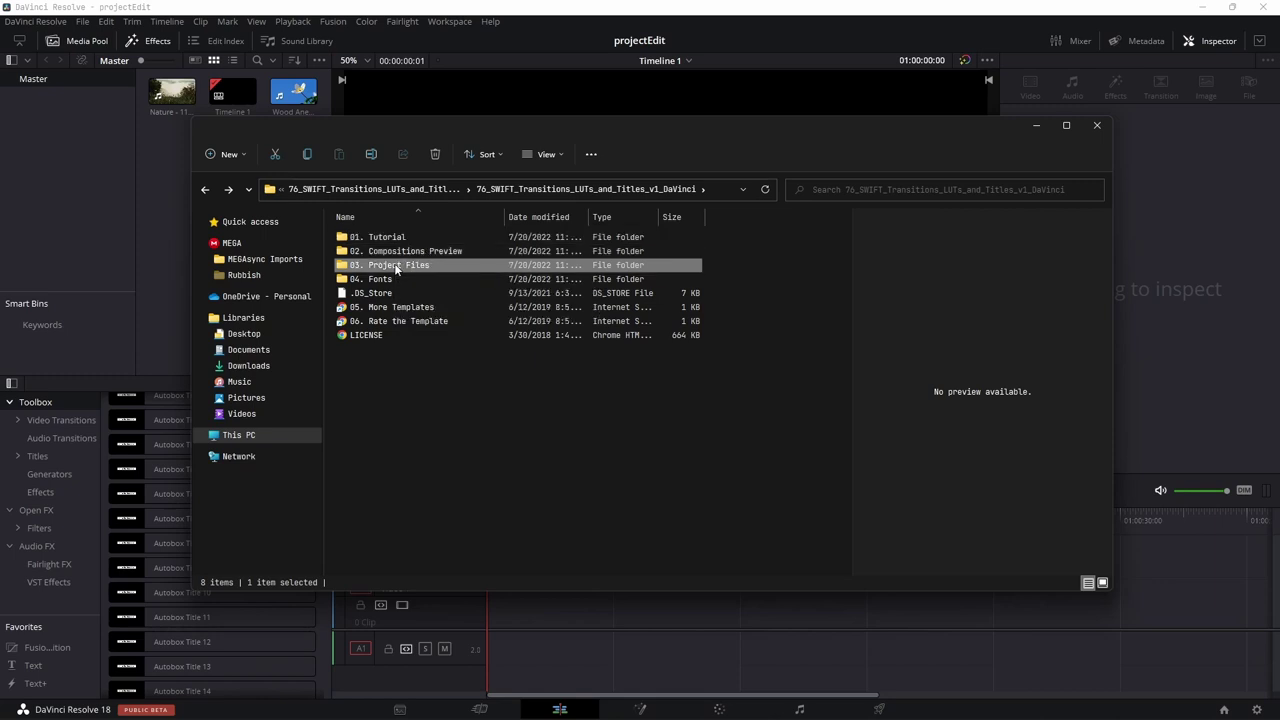
double_click(407, 267)
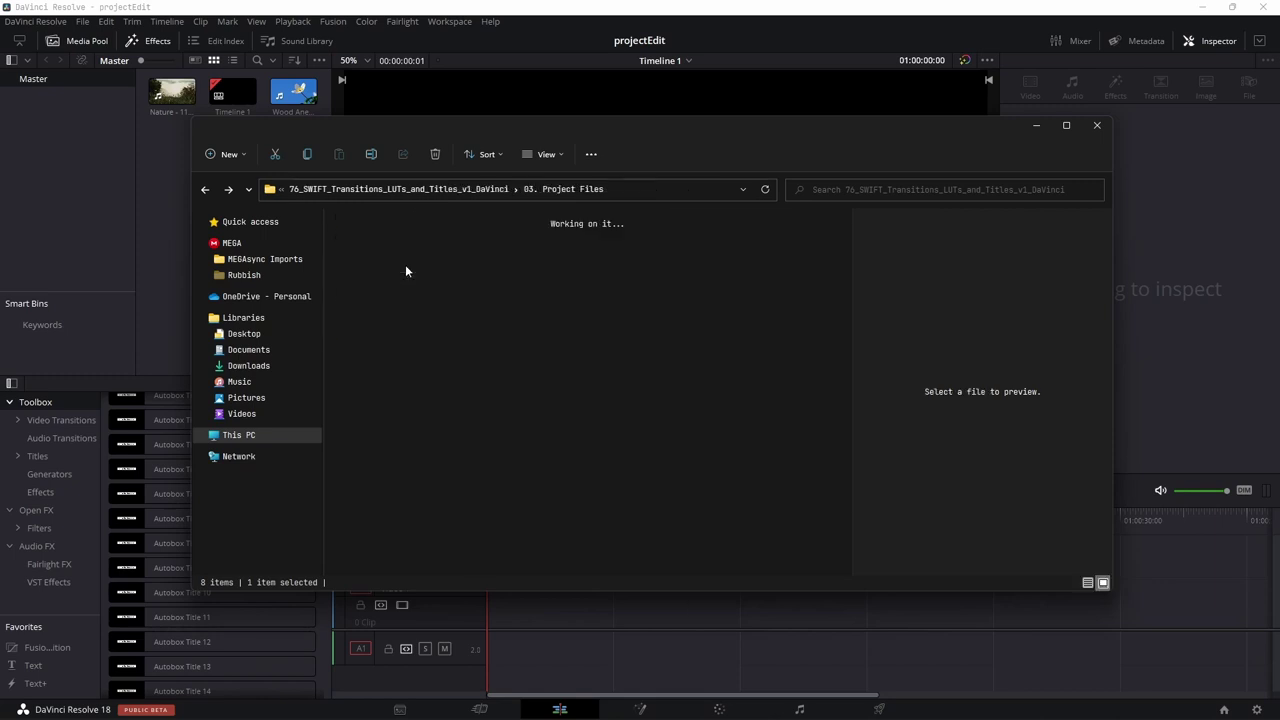
left_click(527, 316)
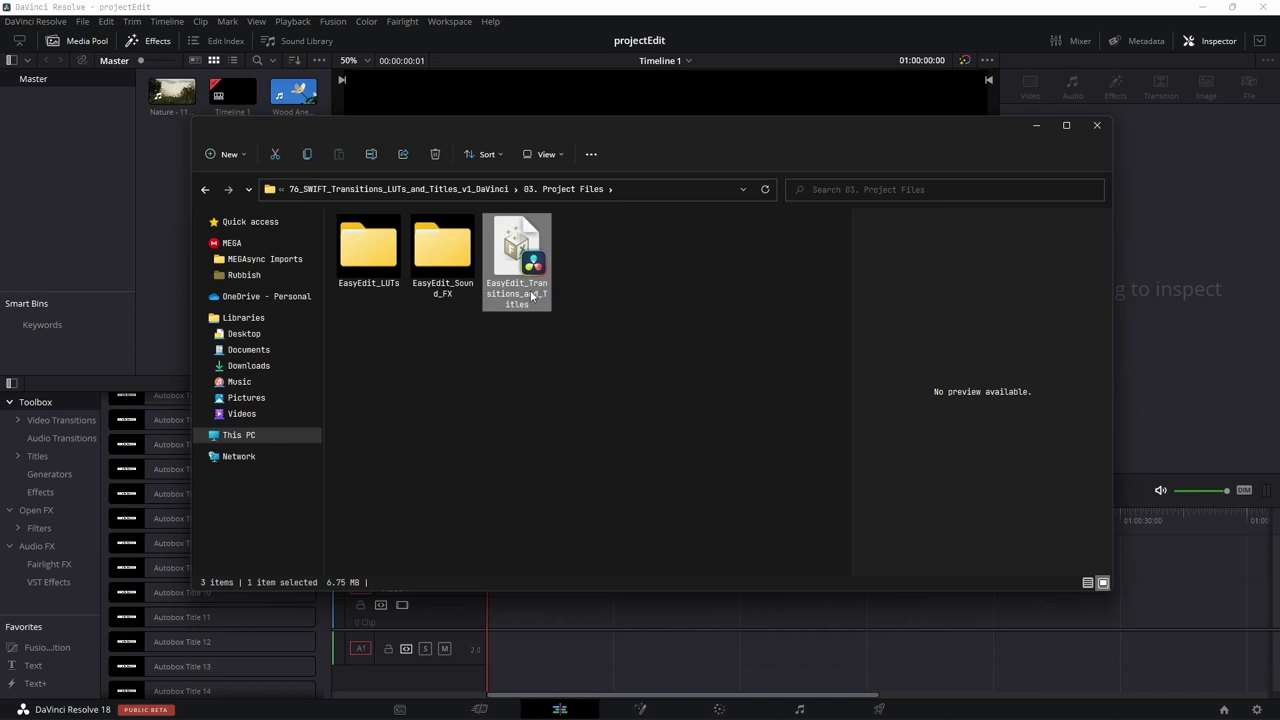
double_click(530, 295)
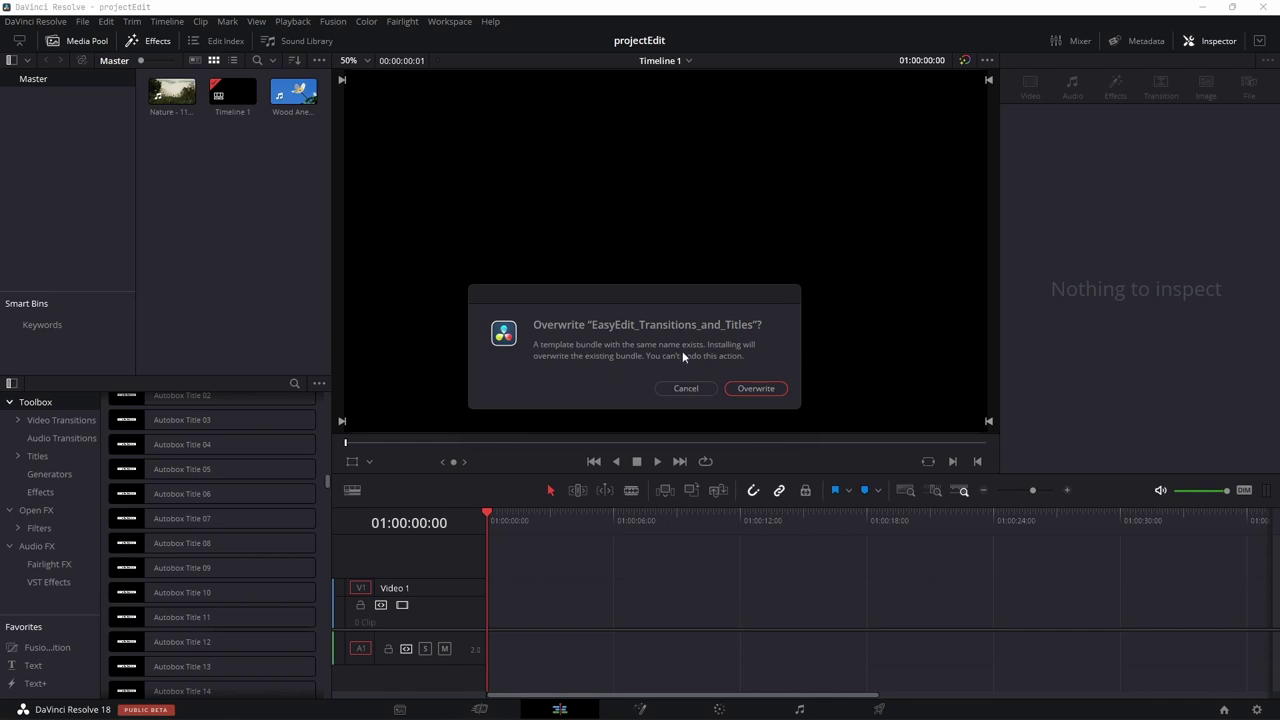
Cancel the overwrite prompt and scroll the video transitions down to EE_SWIFT_Transitions.
left_click(686, 390)
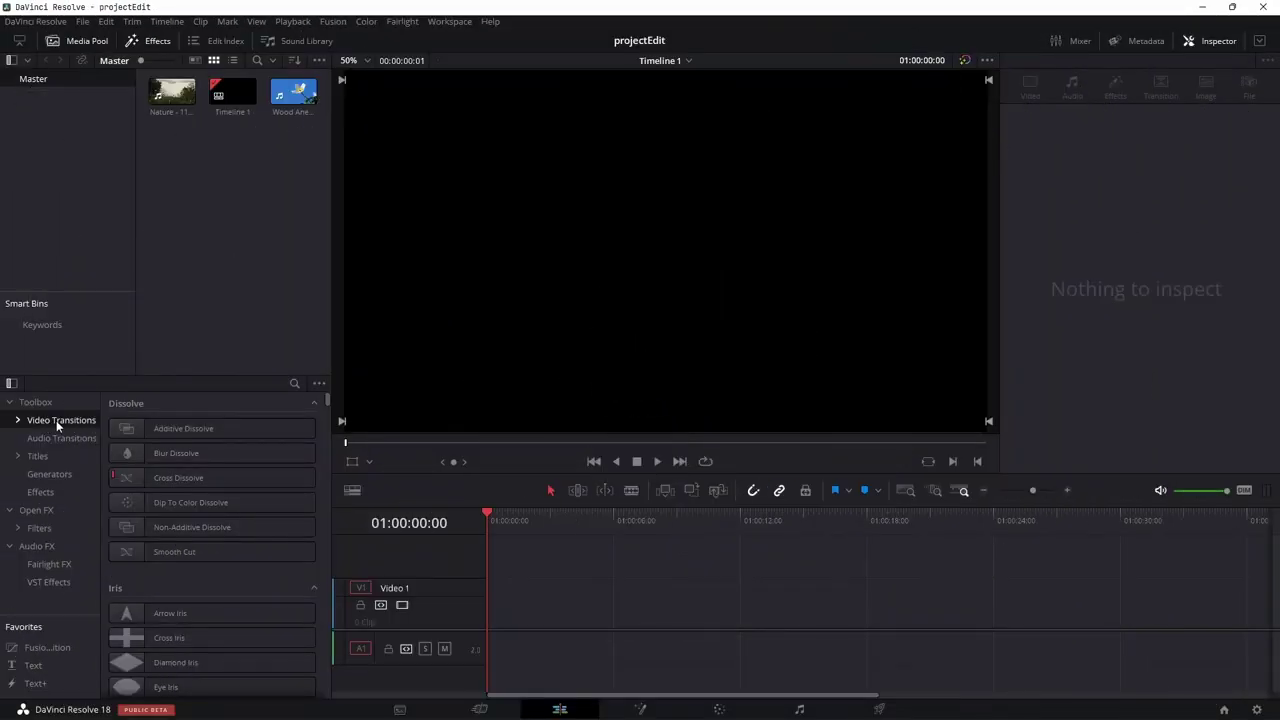
scroll(326, 449, "down", 15)
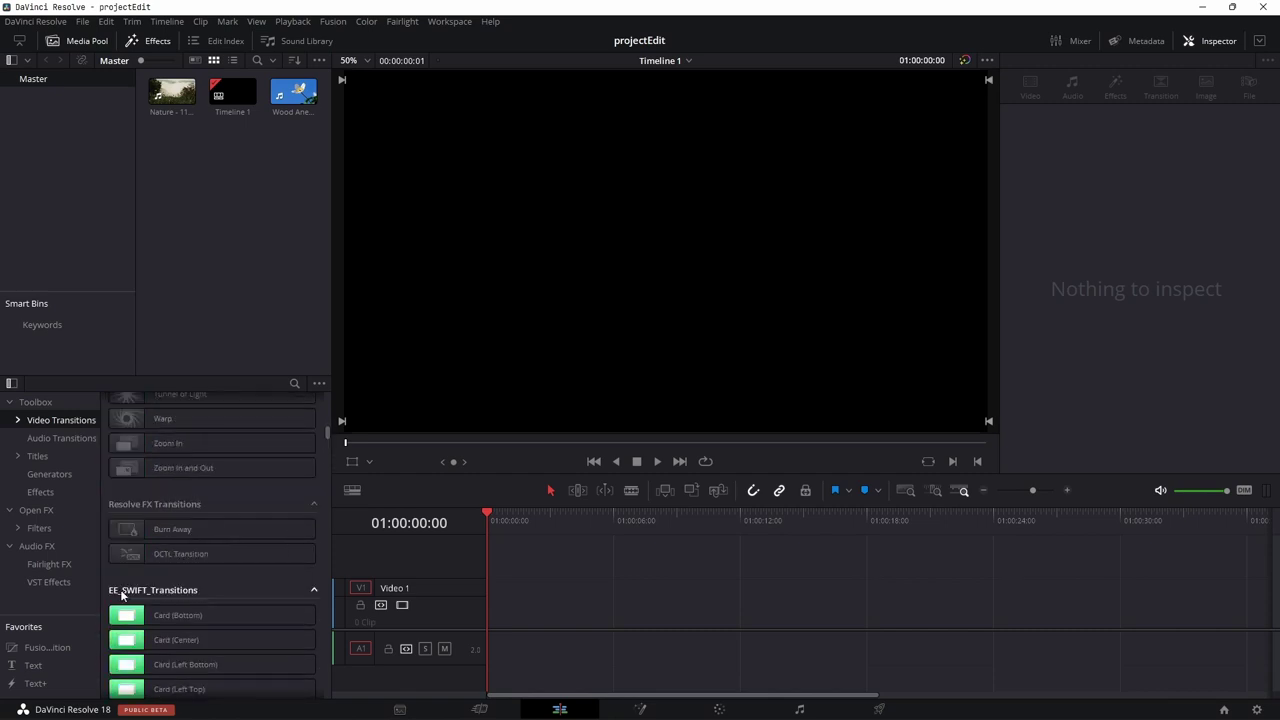
scroll(128, 594, "down", 2)
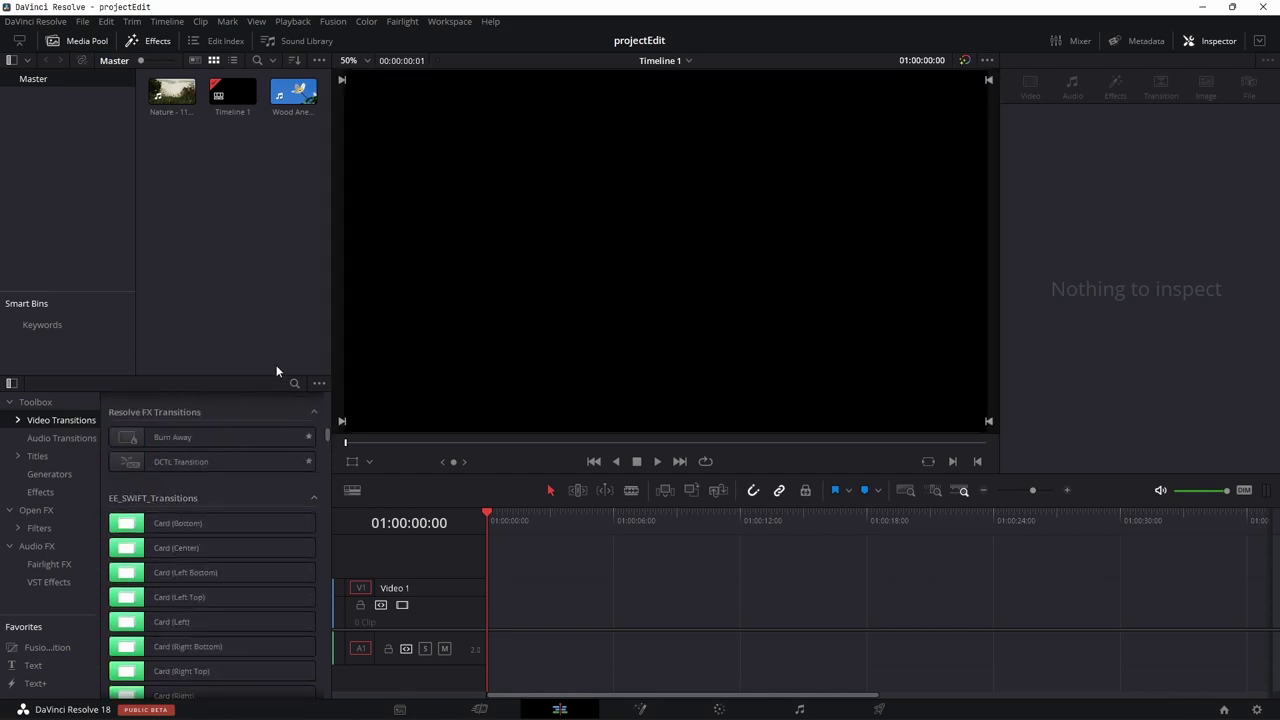
Place the Nature clip on Video 1 with Wood Anemones directly after it.
left_click_drag(171, 94, 487, 618)
left_click_drag(283, 101, 871, 600)
left_click(816, 520)
Play back across the Nature–Wood Anemones cut from several playhead positions.
left_click(805, 520)
key("space")
left_click_drag(807, 520, 875, 522)
key("space")
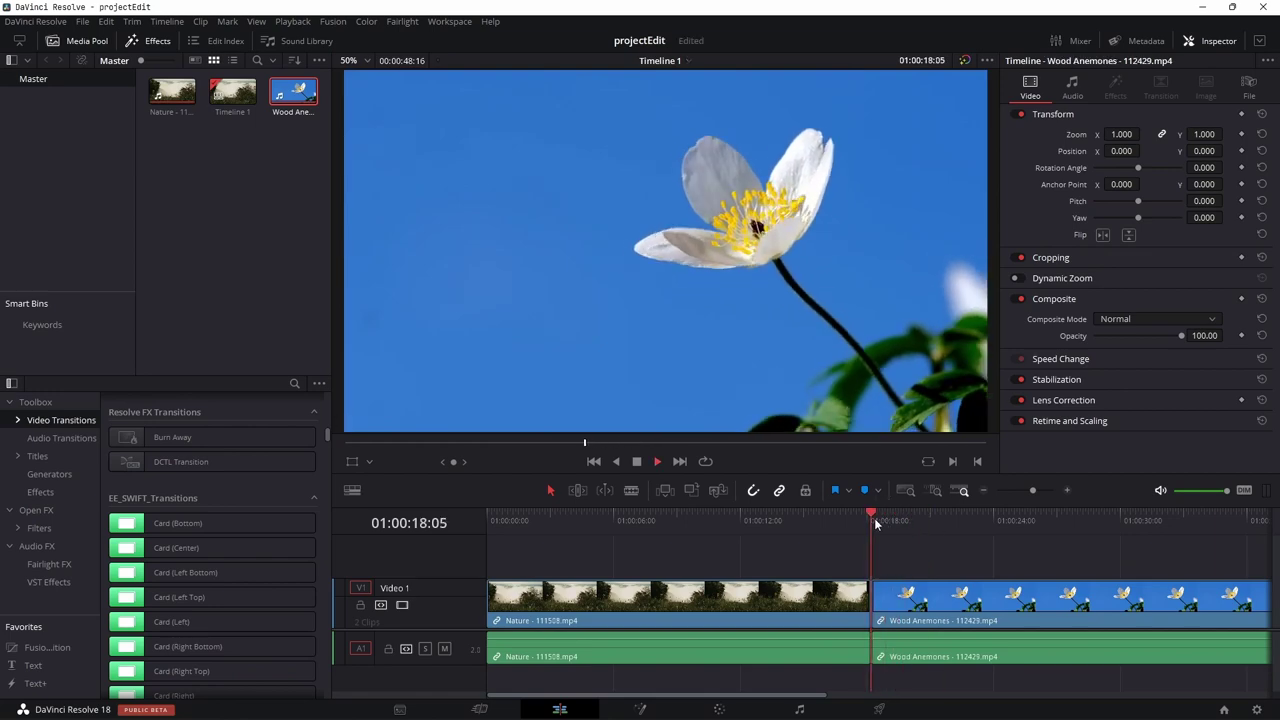
left_click(843, 518)
left_click(888, 518)
key("space")
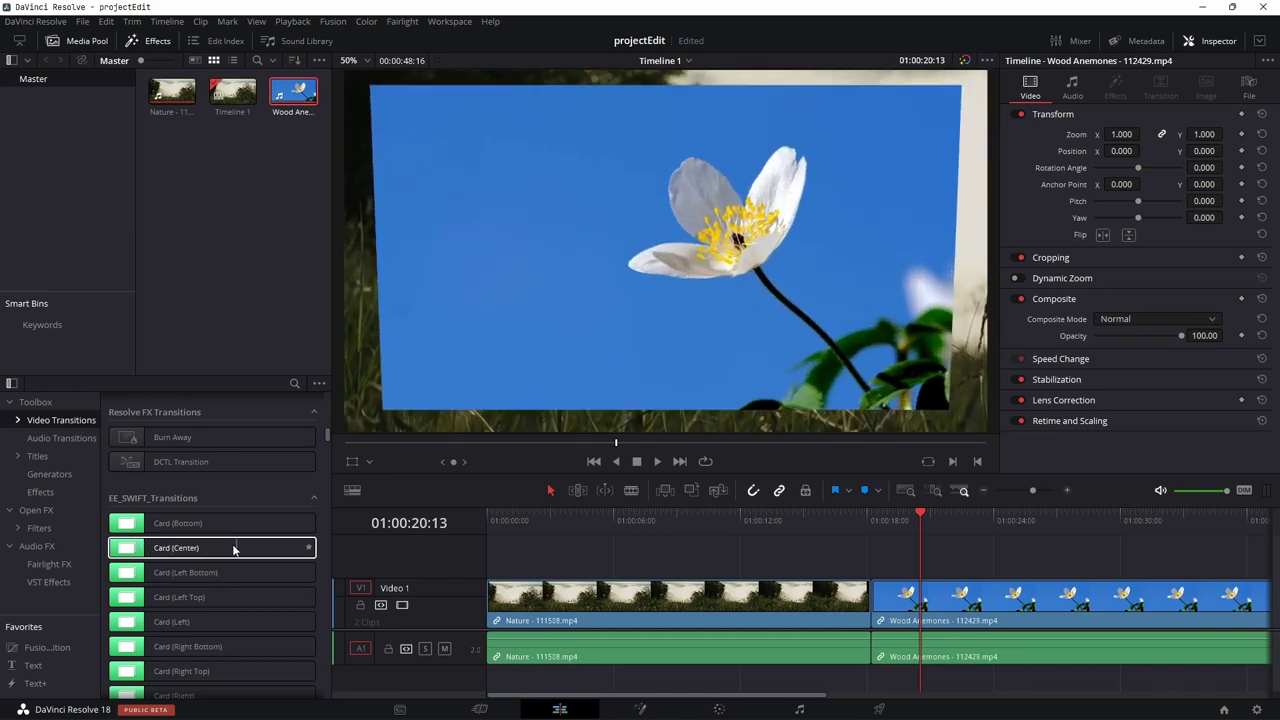
Try dropping Card (Center) on the cut, then undo and move the playhead into Nature.
left_click_drag(191, 553, 872, 597)
left_click_drag(834, 520, 854, 520)
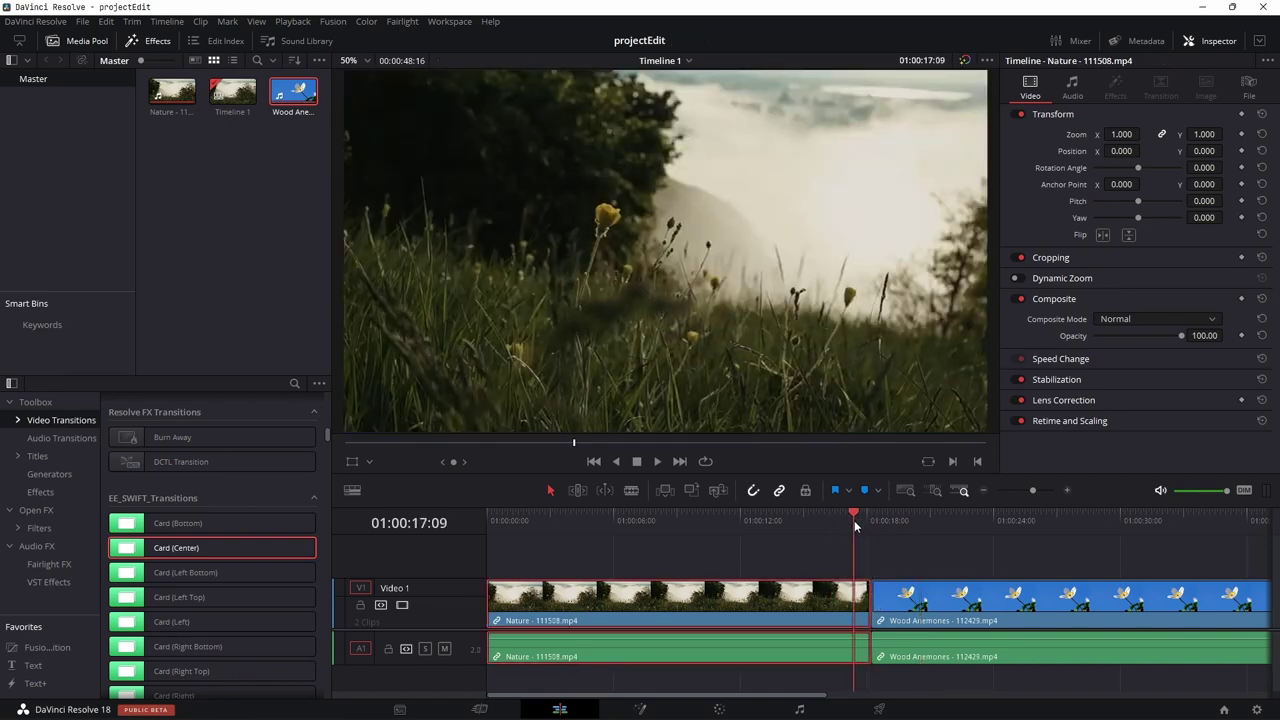
key("Down")
left_click(904, 601)
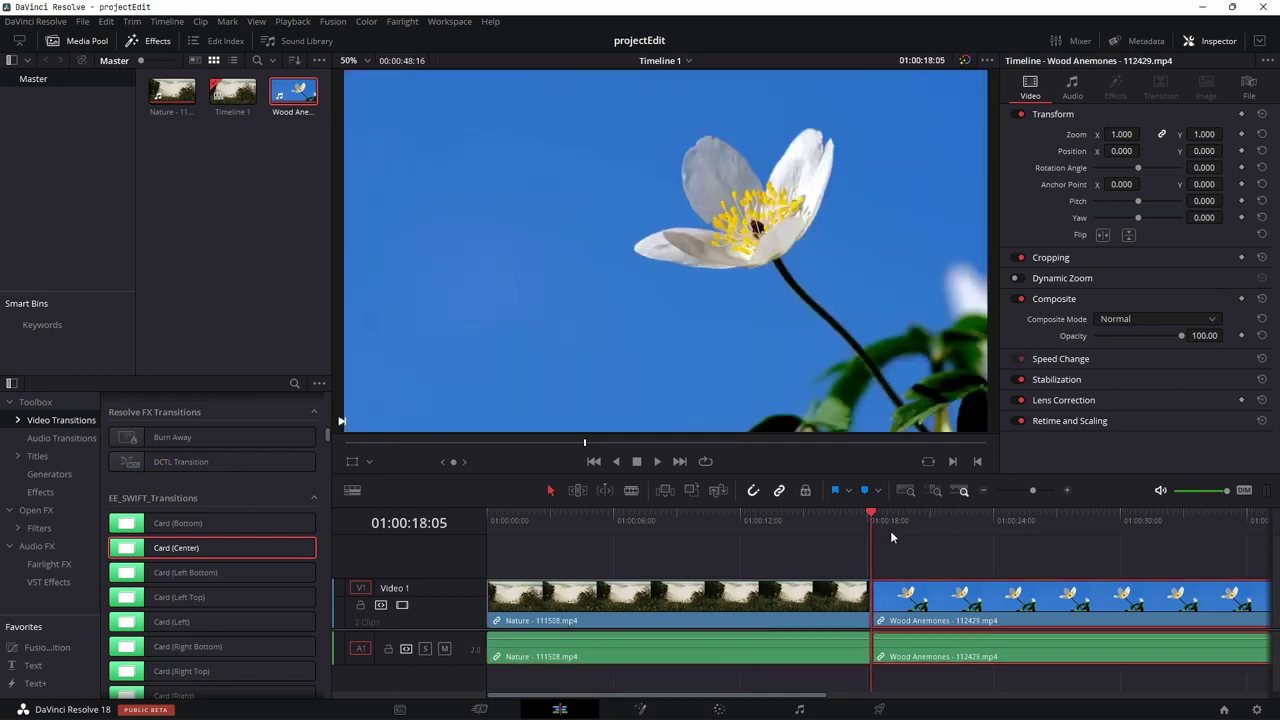
key("ctrl+z")
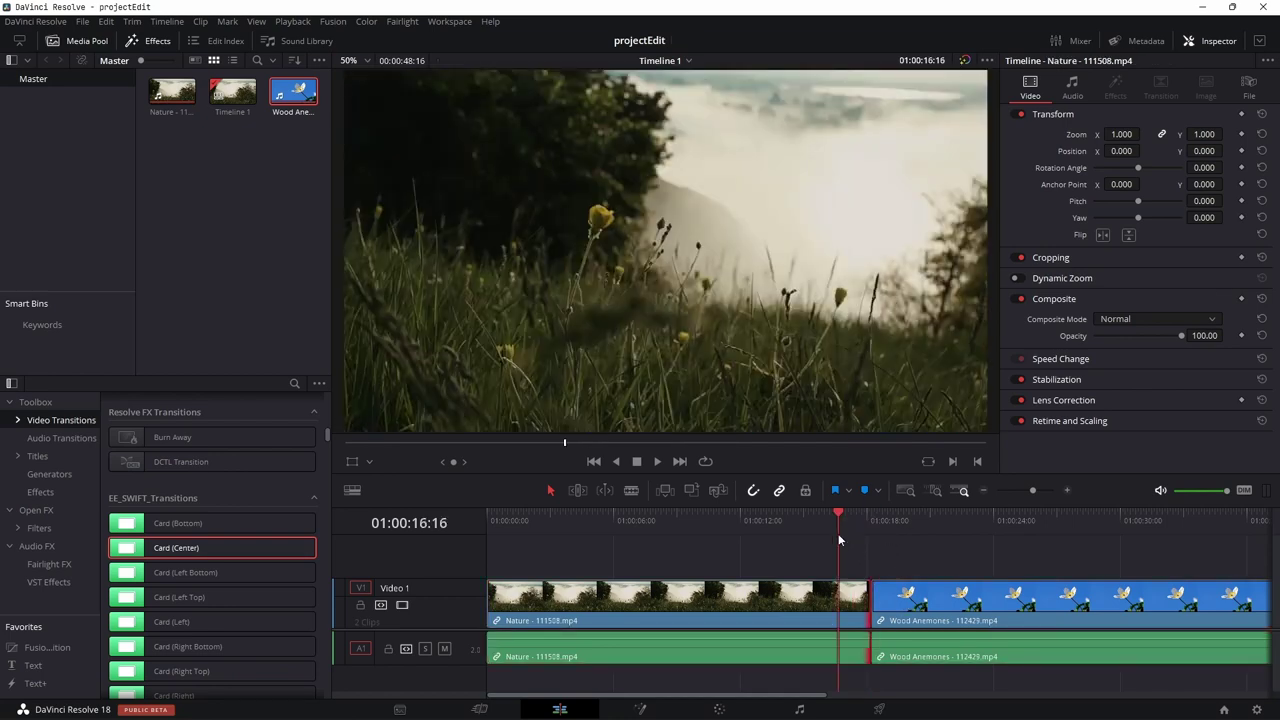
left_click(818, 521)
Trim Nature's tail, slide Wood Anemones left to close the gap, and drop Card (Center) on the cut.
left_click_drag(863, 598, 768, 618)
left_click_drag(935, 618, 884, 617)
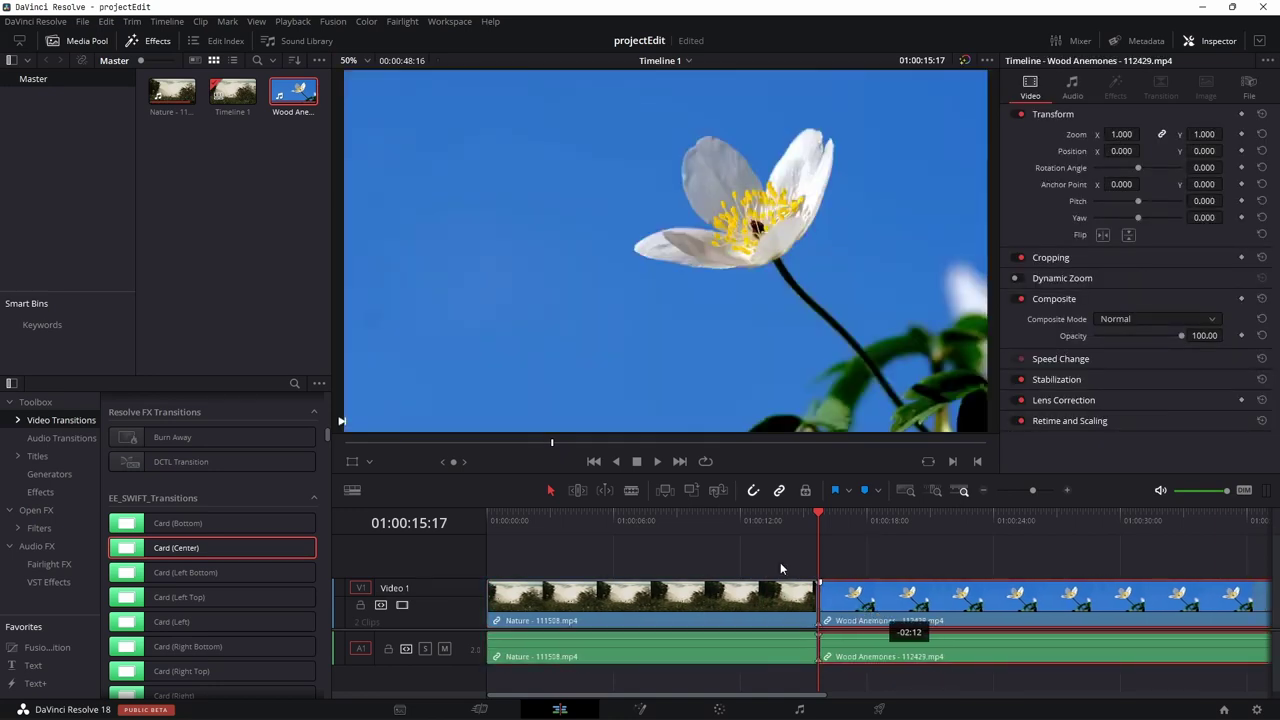
left_click(767, 521)
left_click_drag(210, 552, 824, 598)
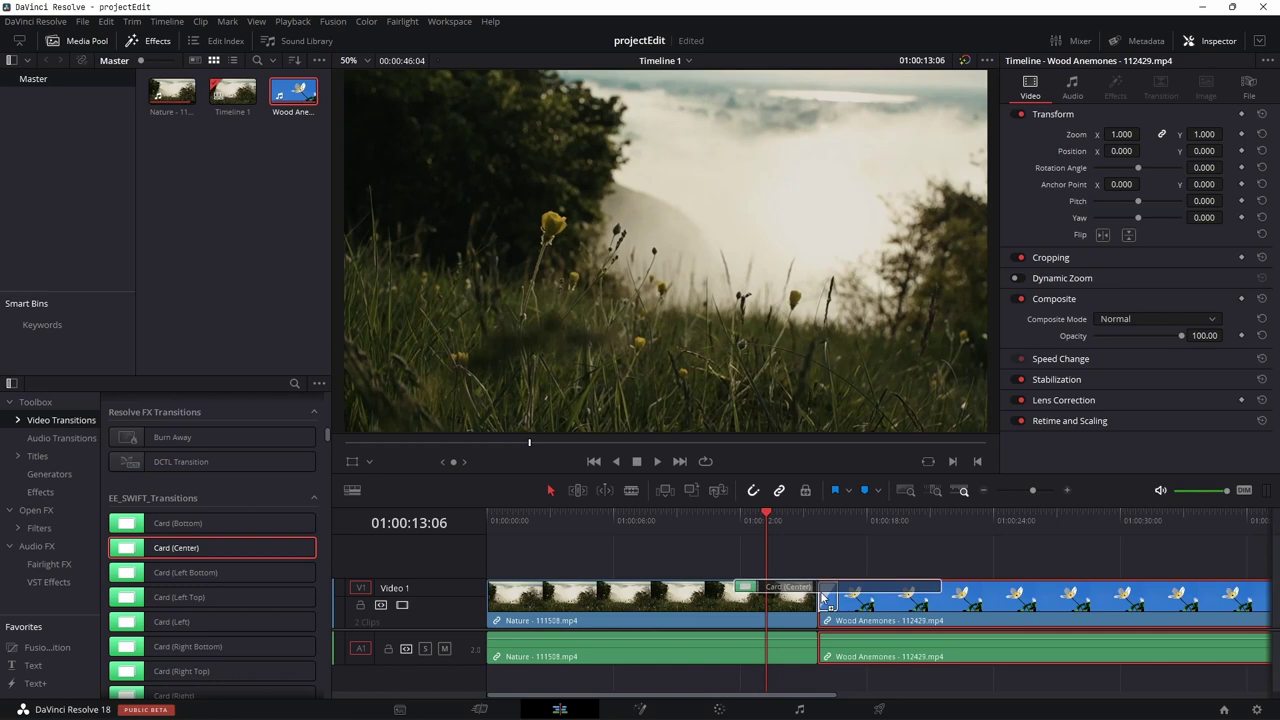
Play back the new Card (Center) transition at the cut.
left_click(797, 519)
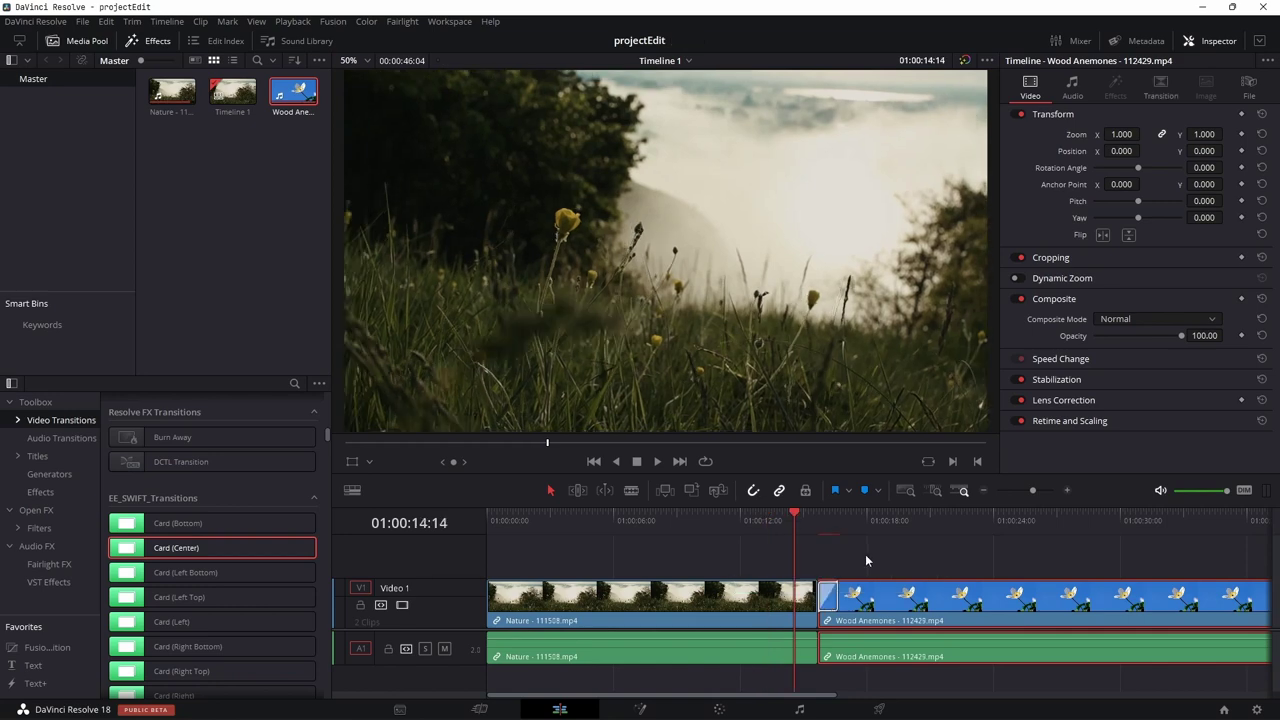
key("space")
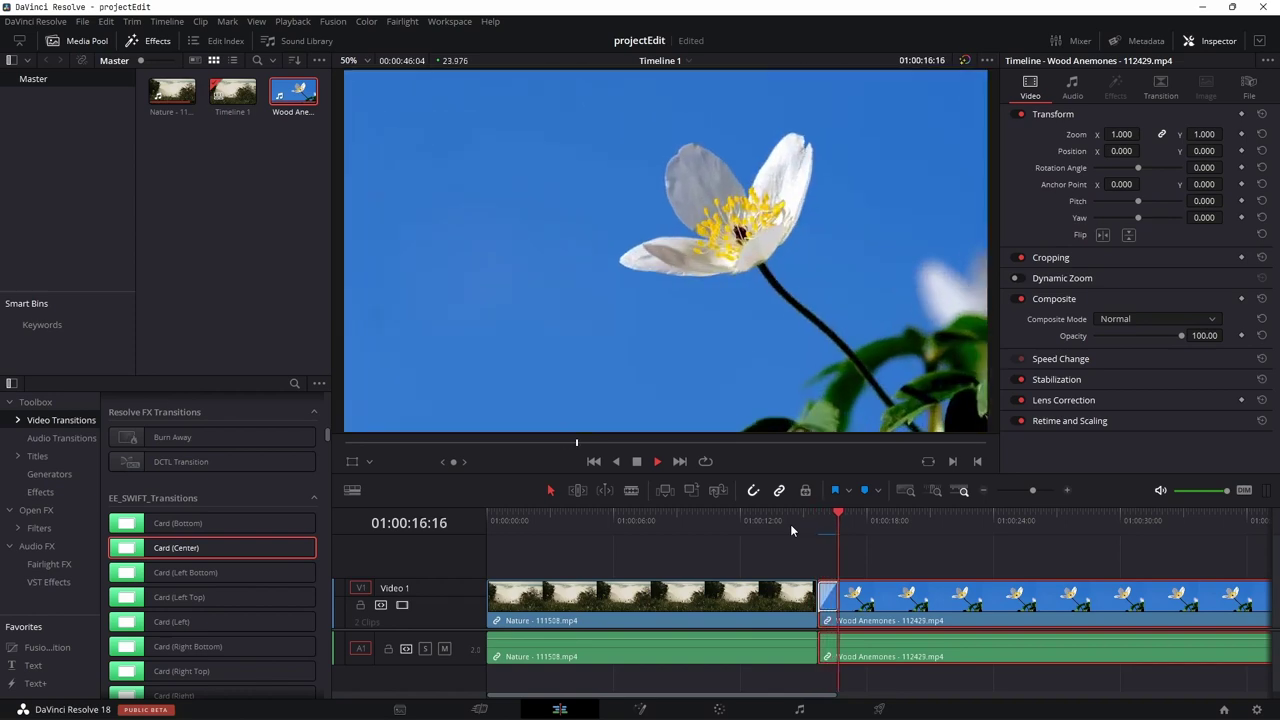
key("space")
Try a 2.5-second length, revert to 1 second, save, centre-align, then delete the transition.
left_click(829, 598)
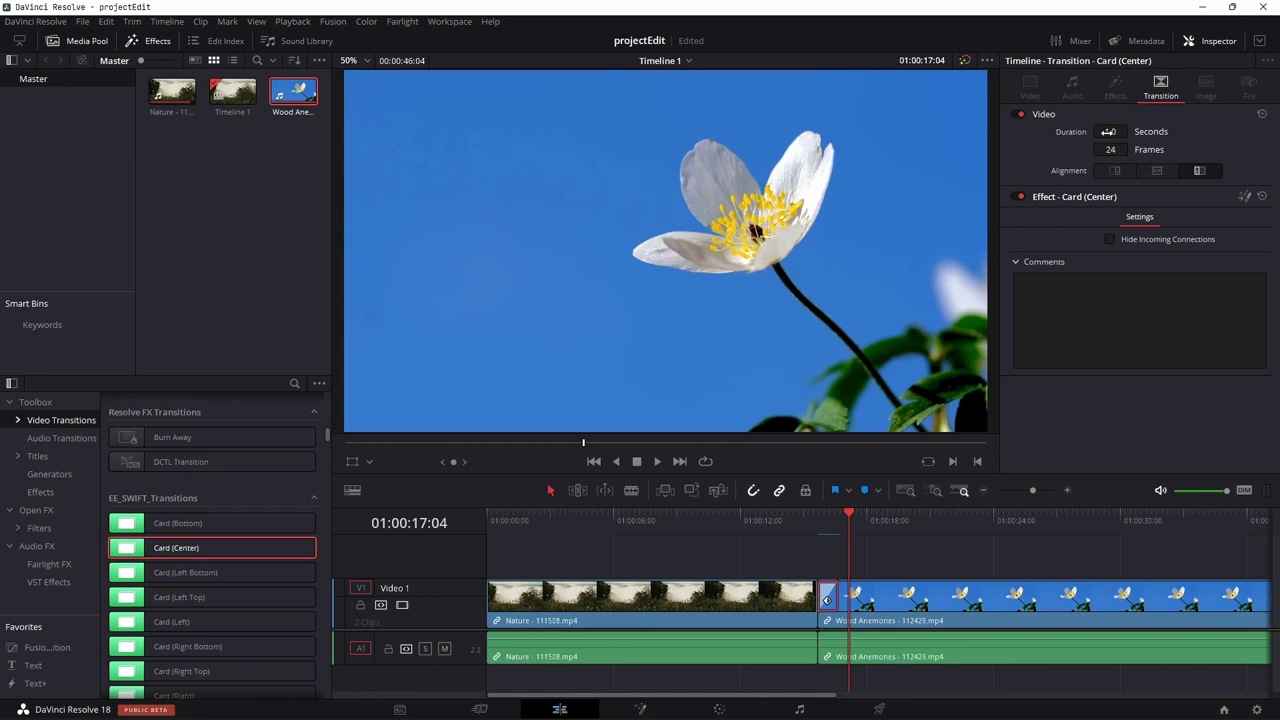
left_click_drag(827, 599, 858, 600)
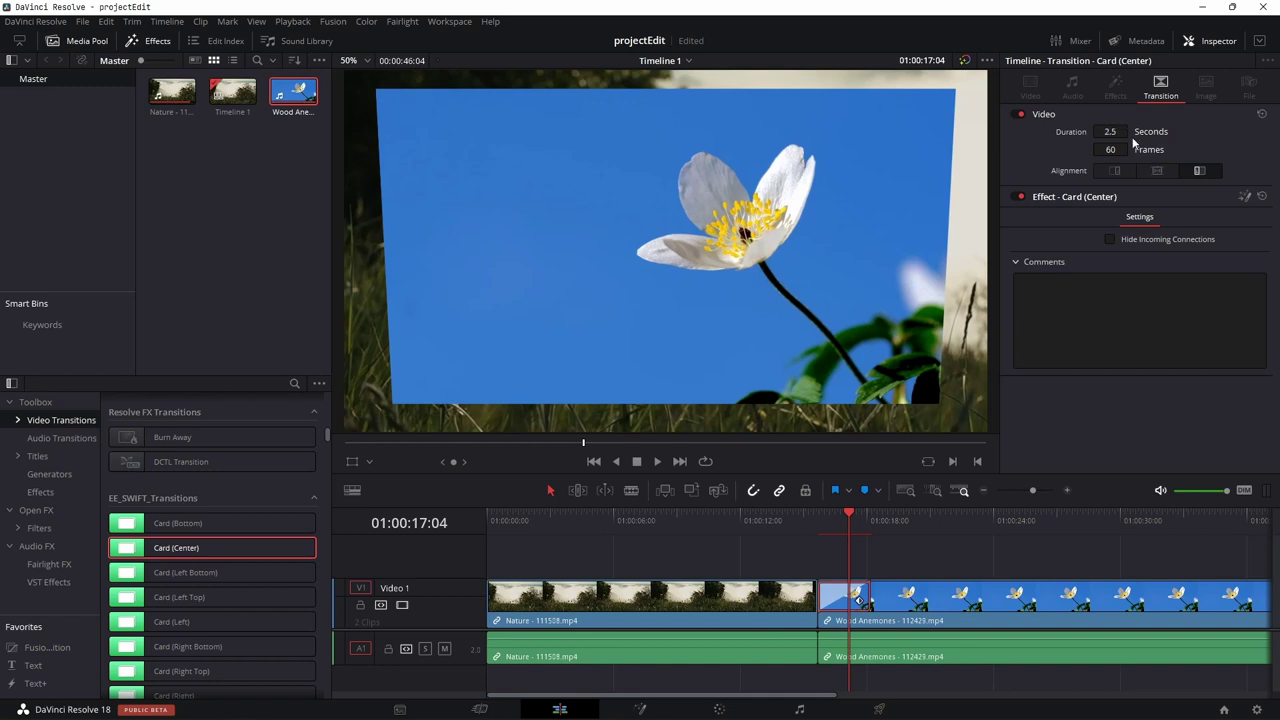
key("ctrl+z")
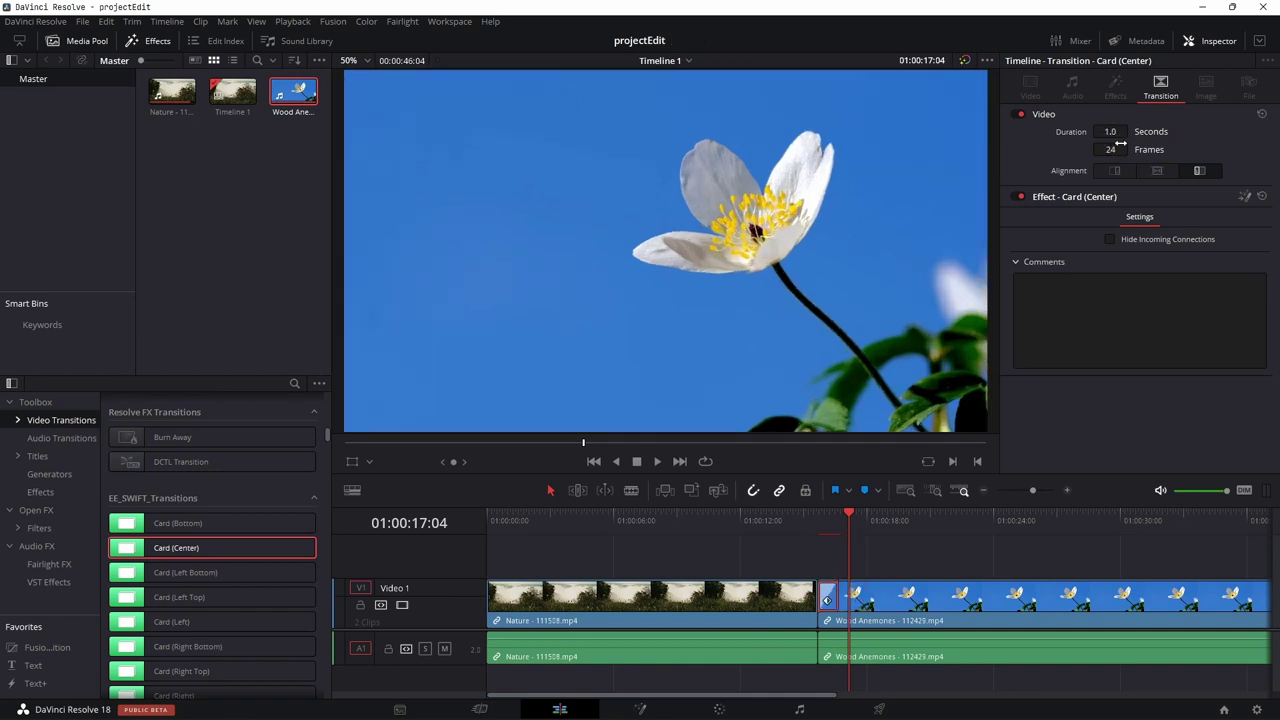
key("ctrl+s")
left_click(1157, 170)
key("Delete")
Drop Card (Center) onto the cut between Nature and Wood Anemones.
left_click(829, 597)
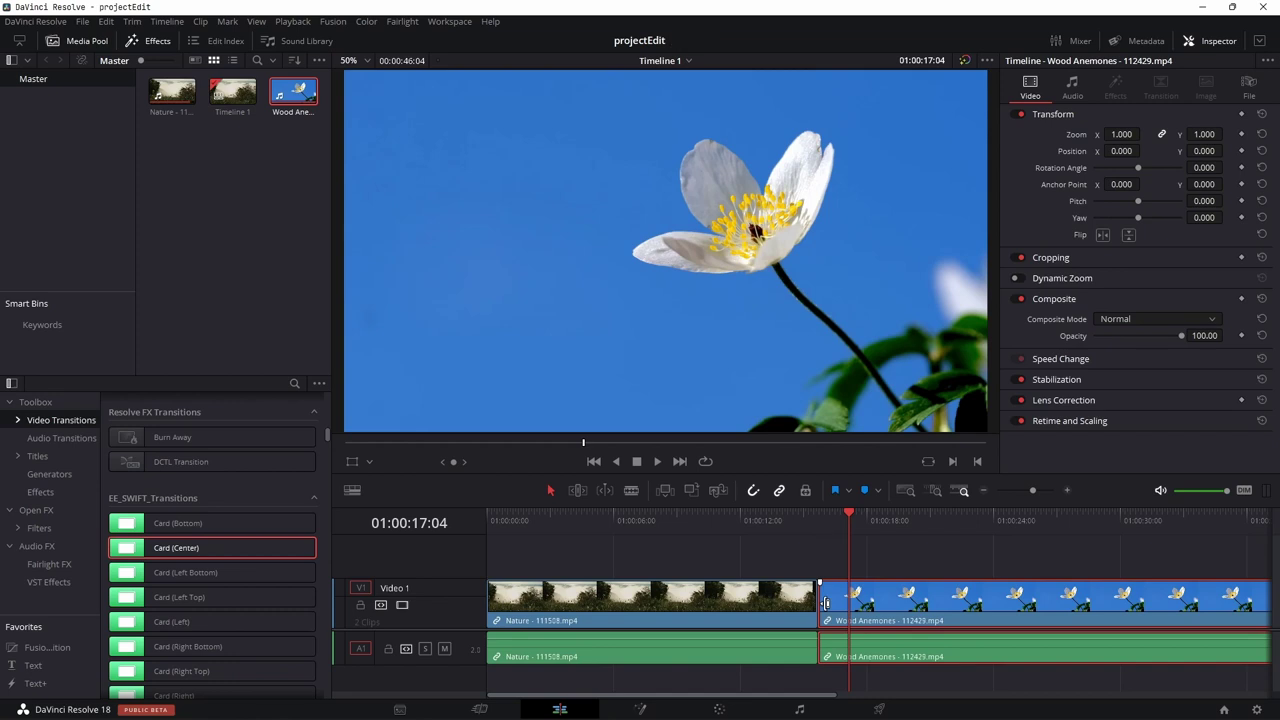
left_click_drag(826, 602, 884, 610)
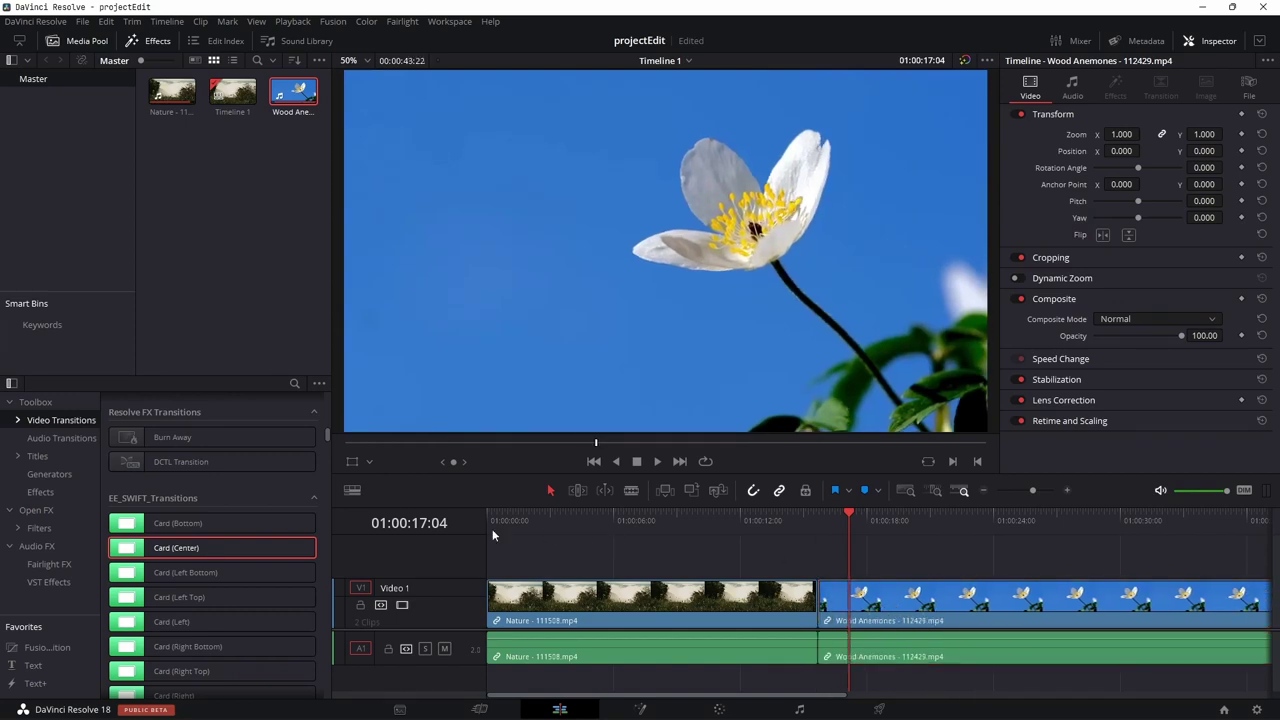
left_click_drag(588, 565, 817, 591)
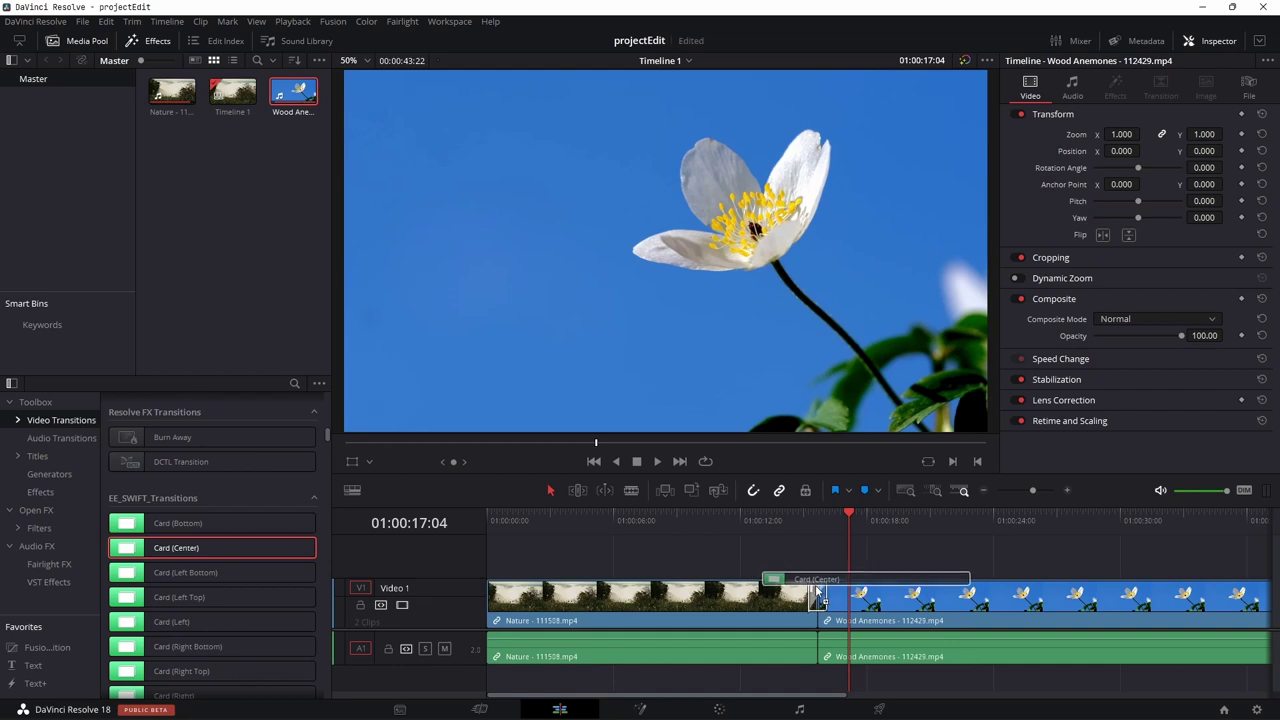
left_click_drag(818, 592, 818, 590)
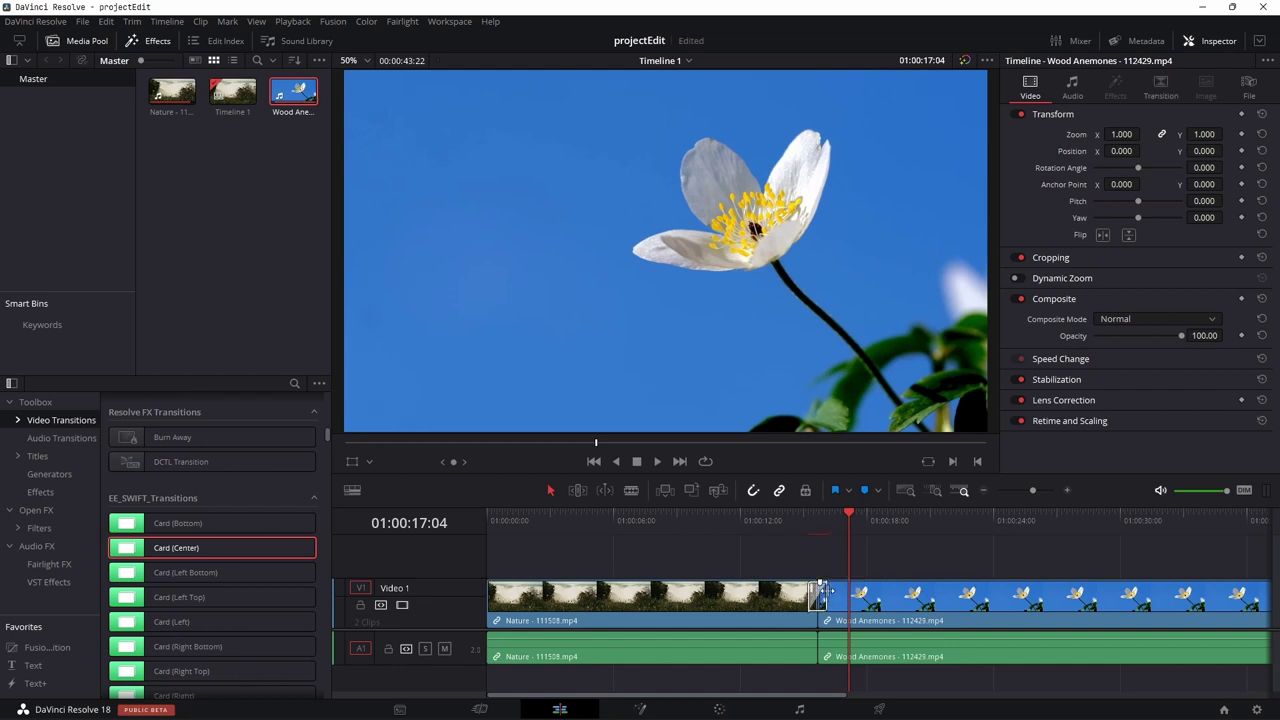
Try the transition's end-on-cut and start-on-cut alignments in the Inspector.
left_click(820, 592)
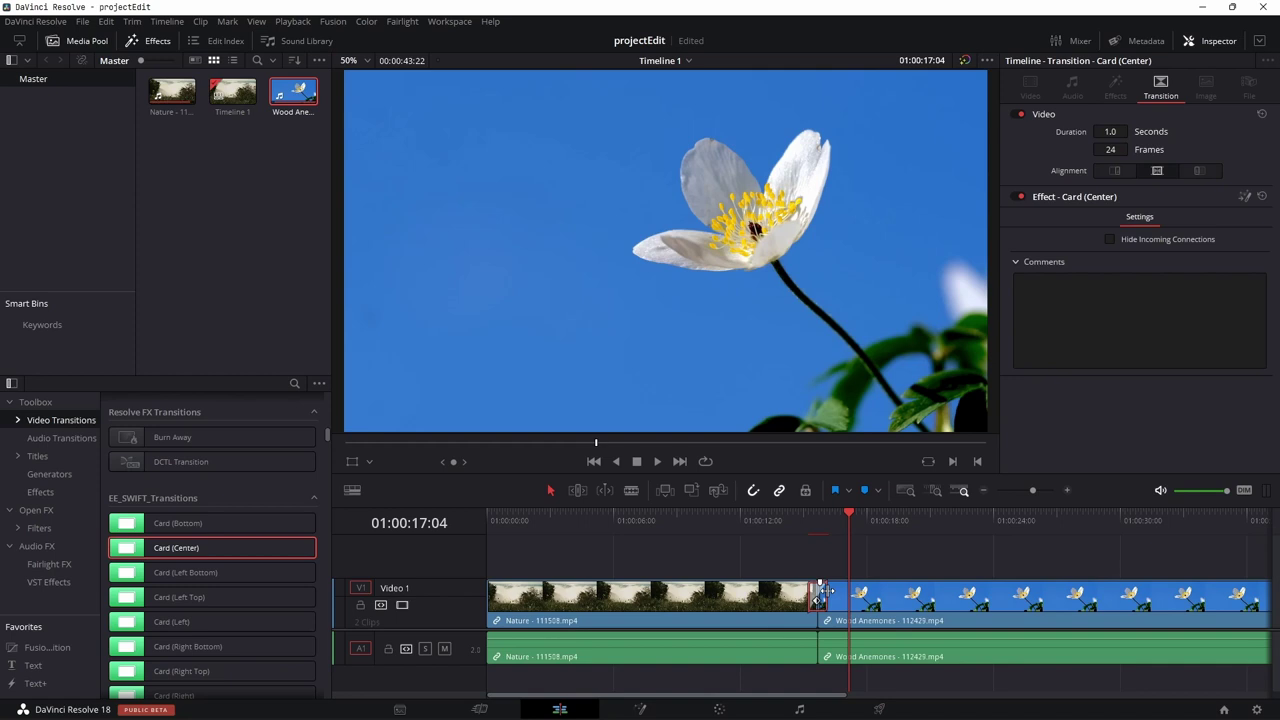
left_click(1116, 171)
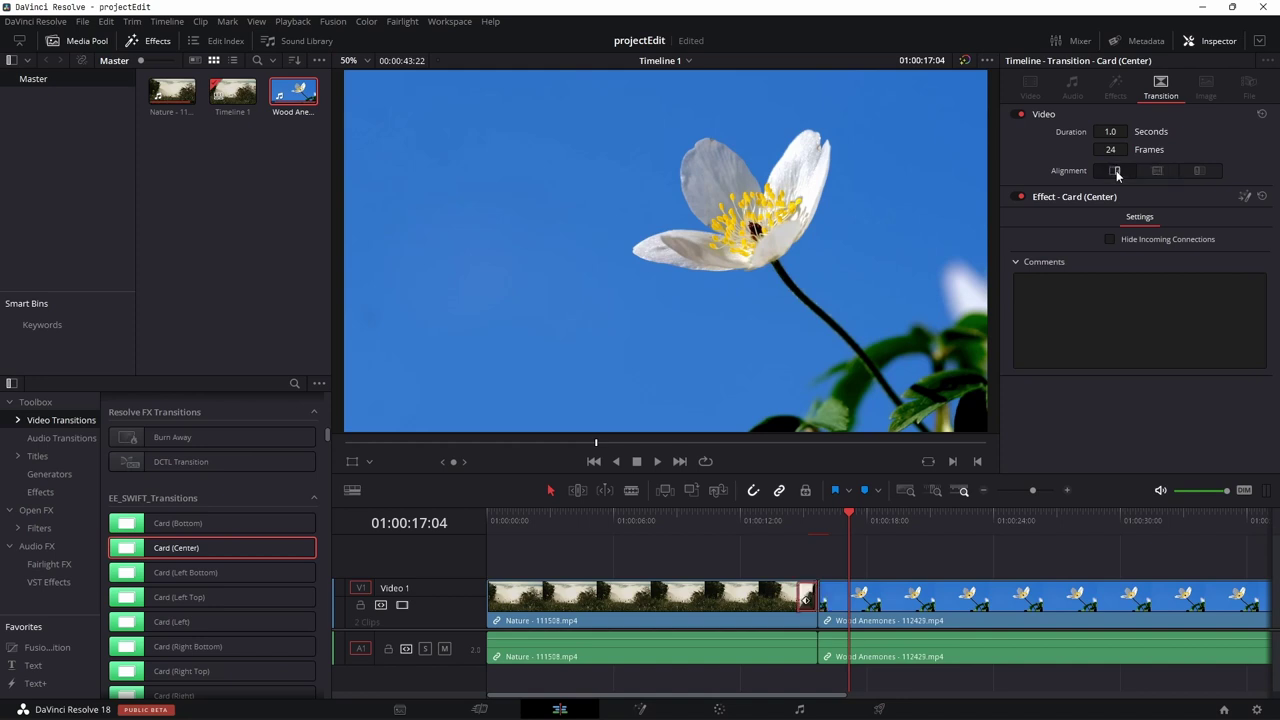
left_click(1200, 170)
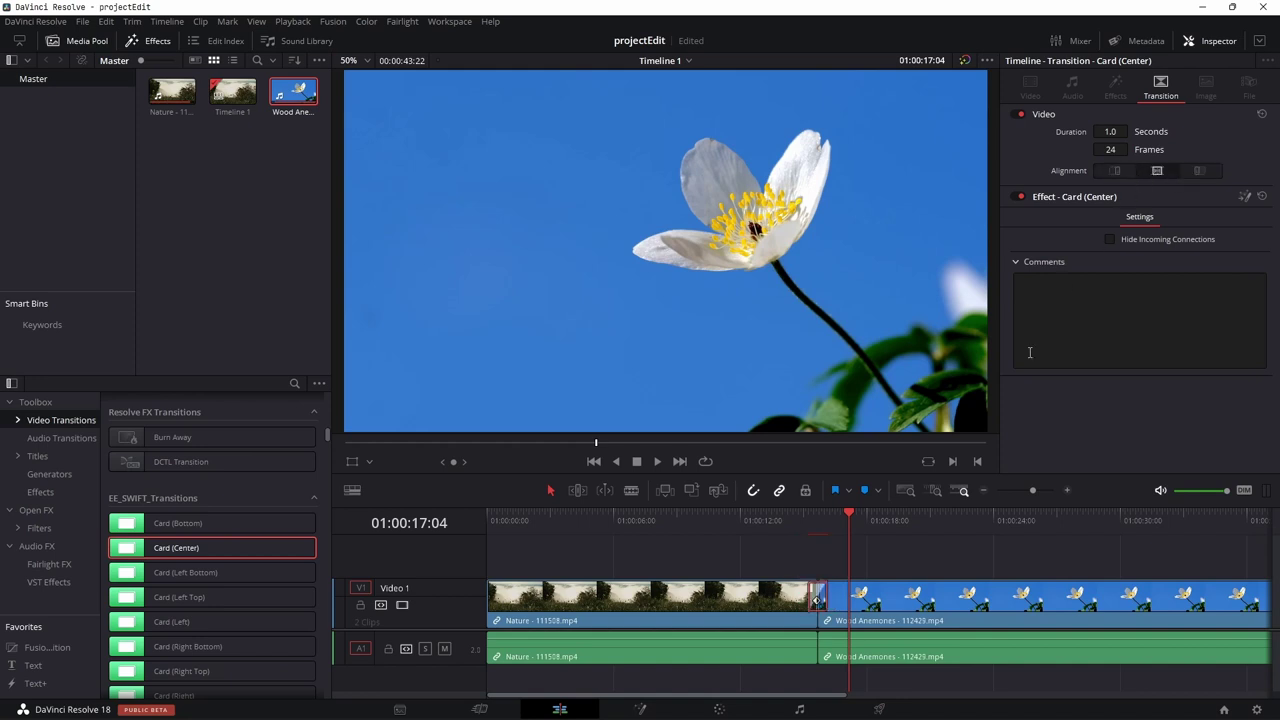
left_click(800, 521)
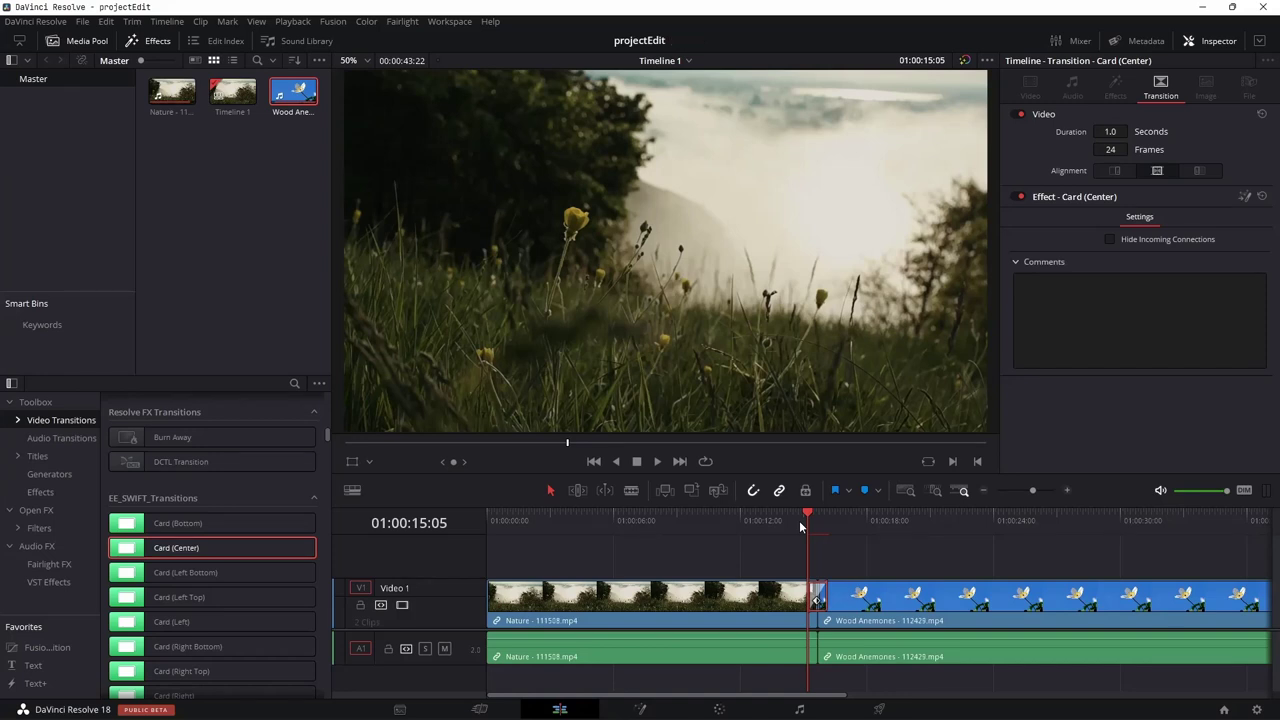
scroll(645, 561, "up", 2)
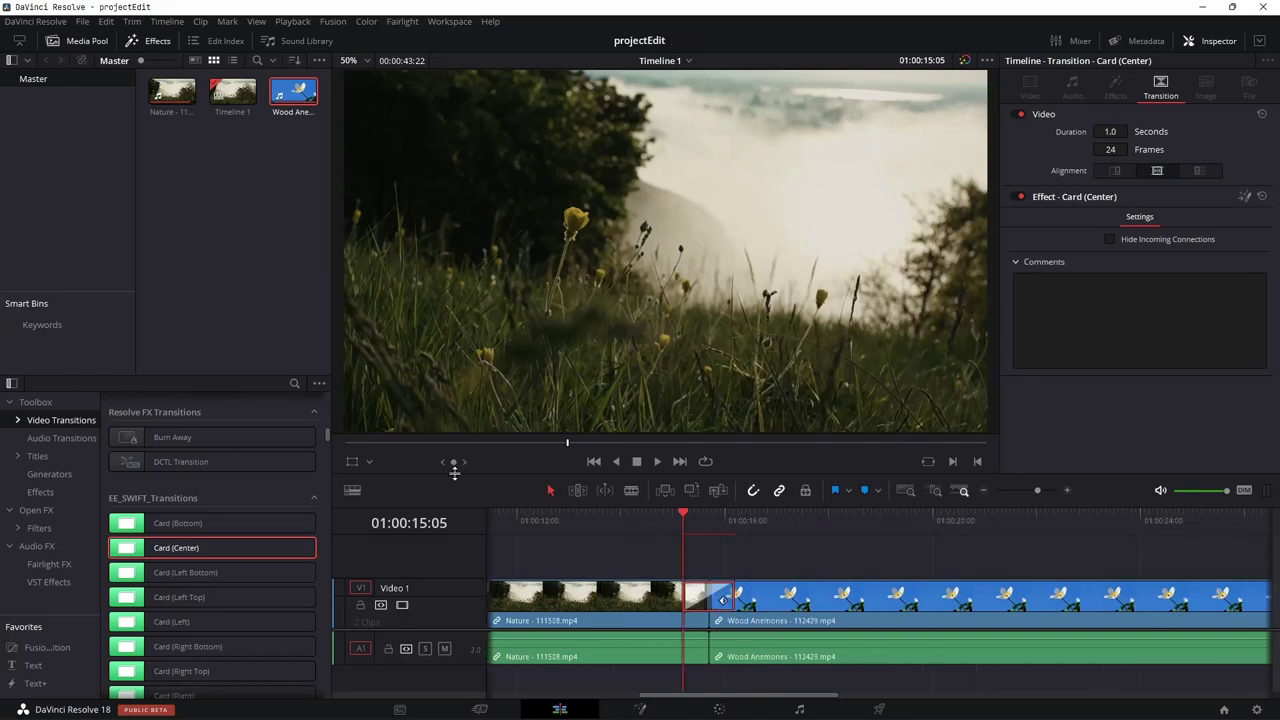
scroll(165, 551, "down", 1)
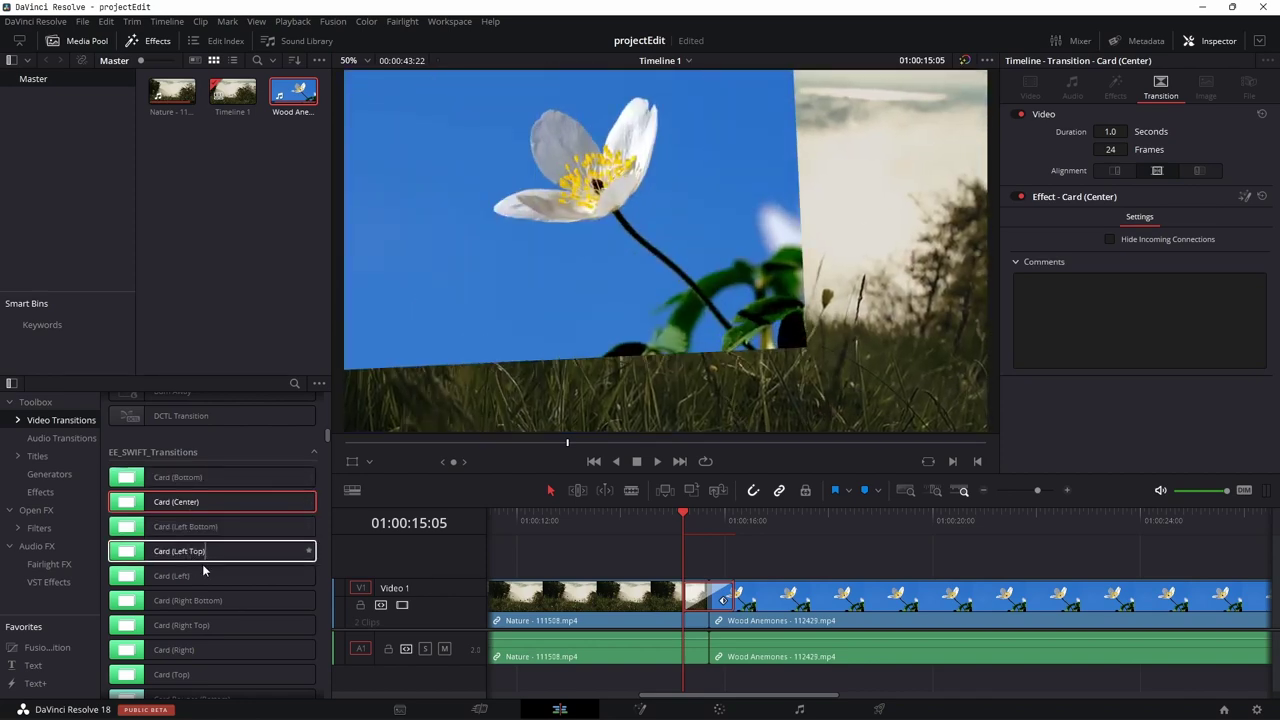
scroll(200, 575, "down", 2)
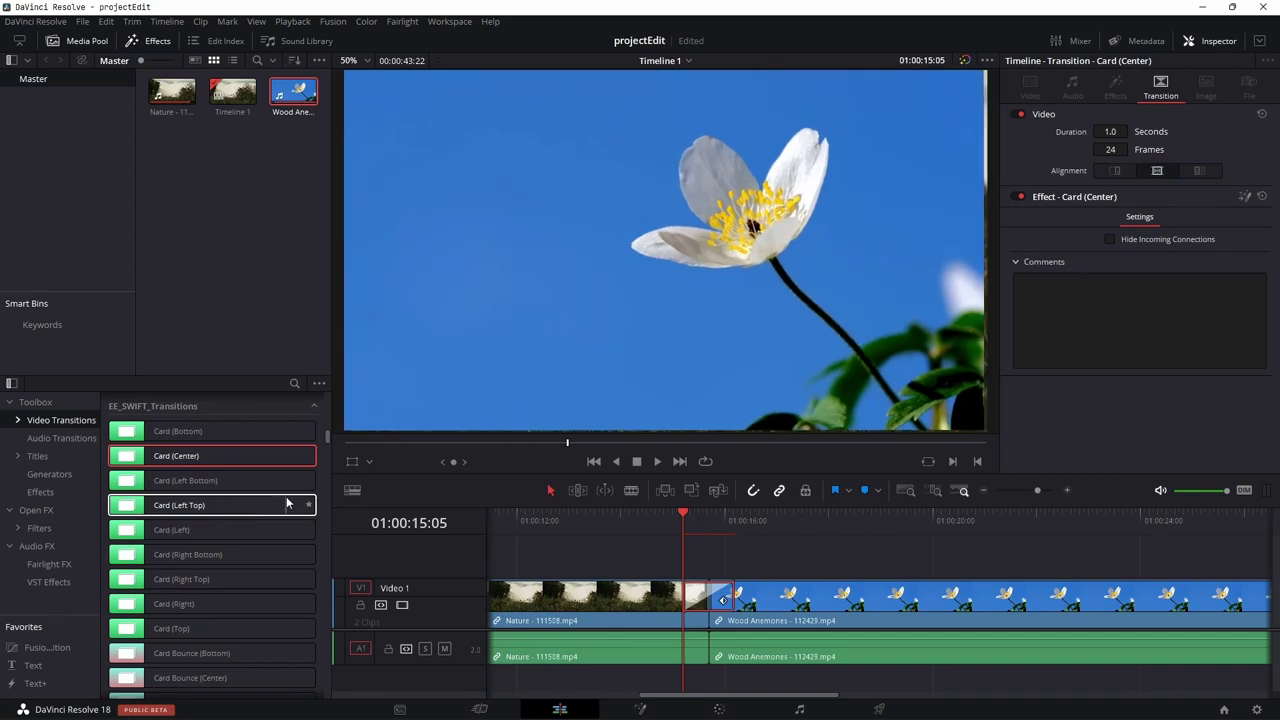
scroll(192, 553, "down", 1)
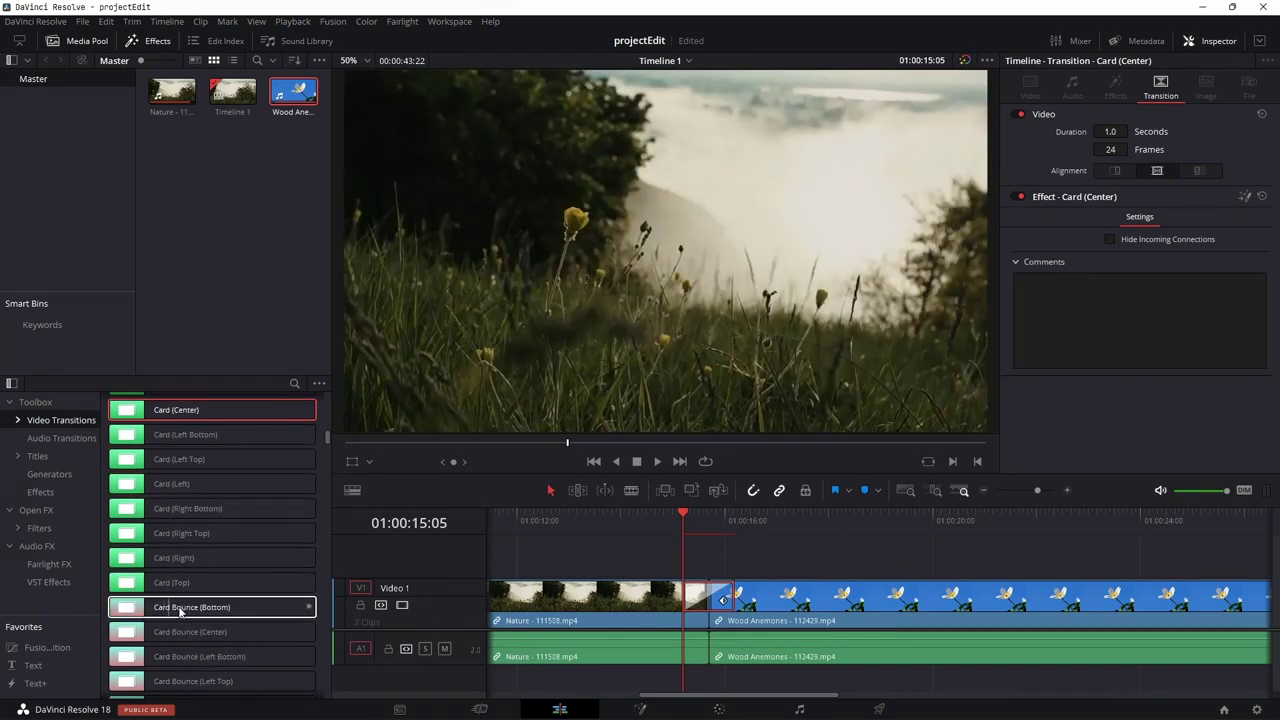
scroll(178, 609, "down", 1)
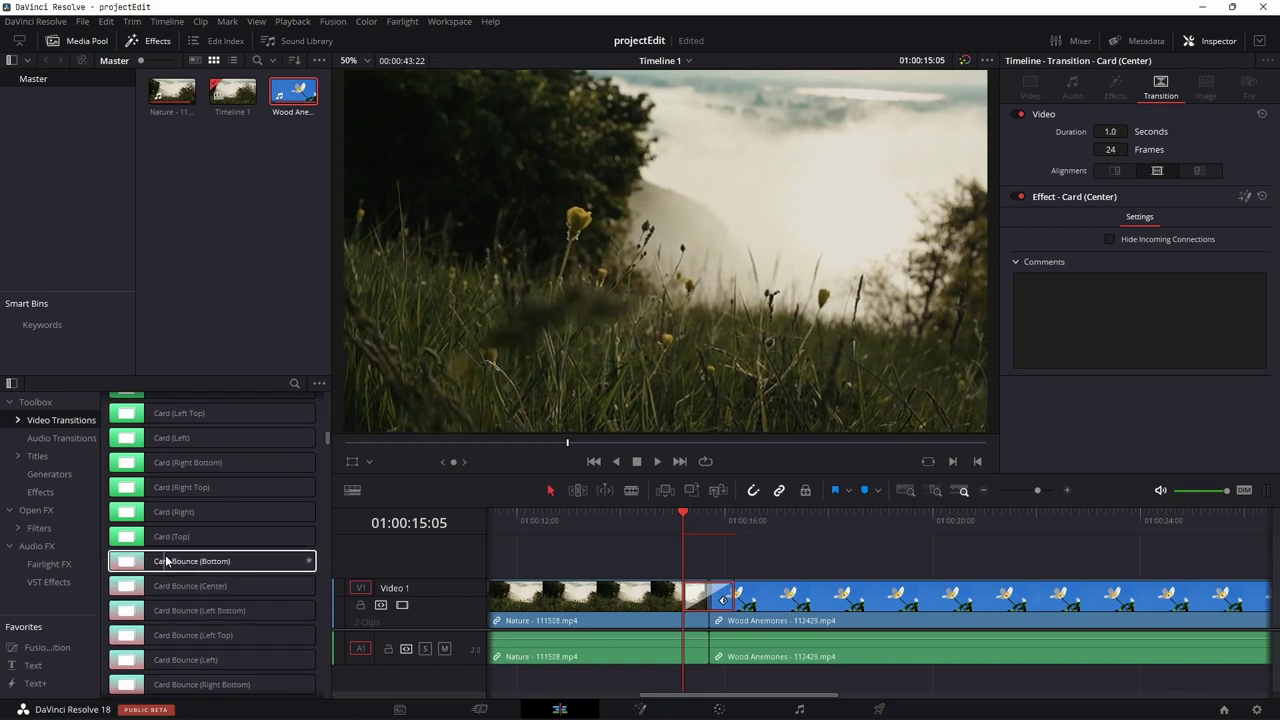
scroll(160, 565, "down", 1)
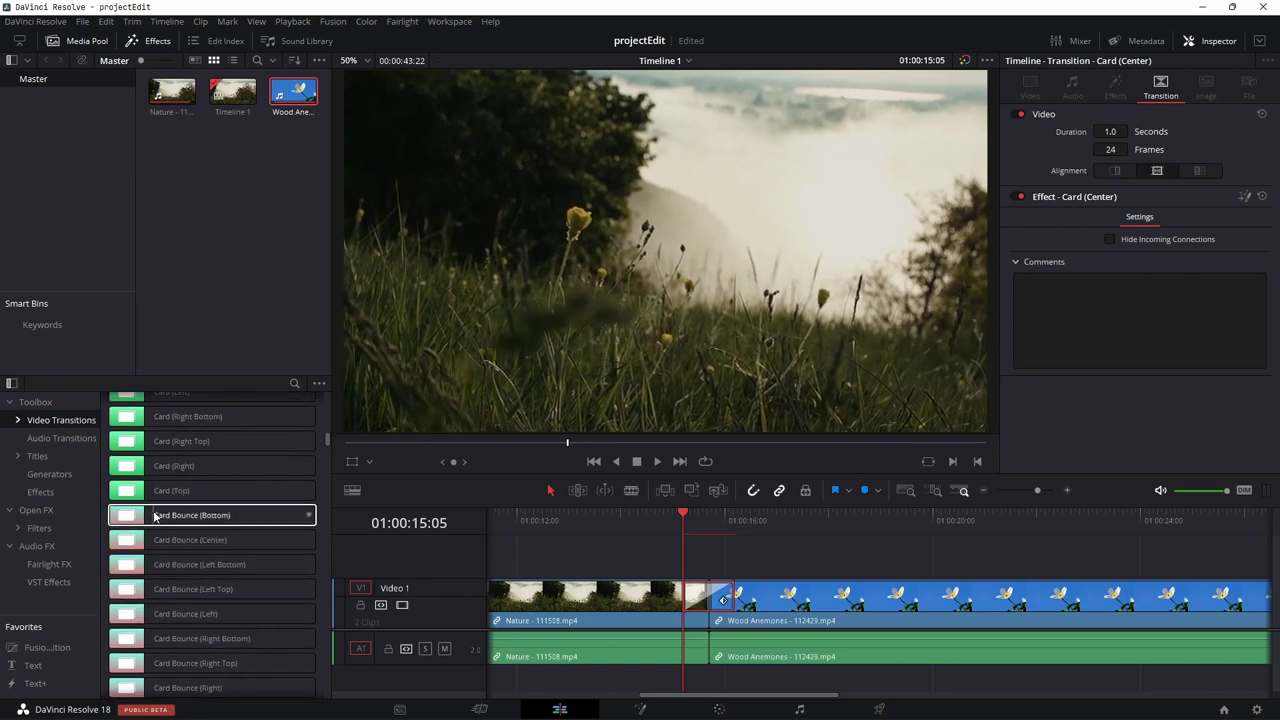
scroll(175, 517, "down", 4)
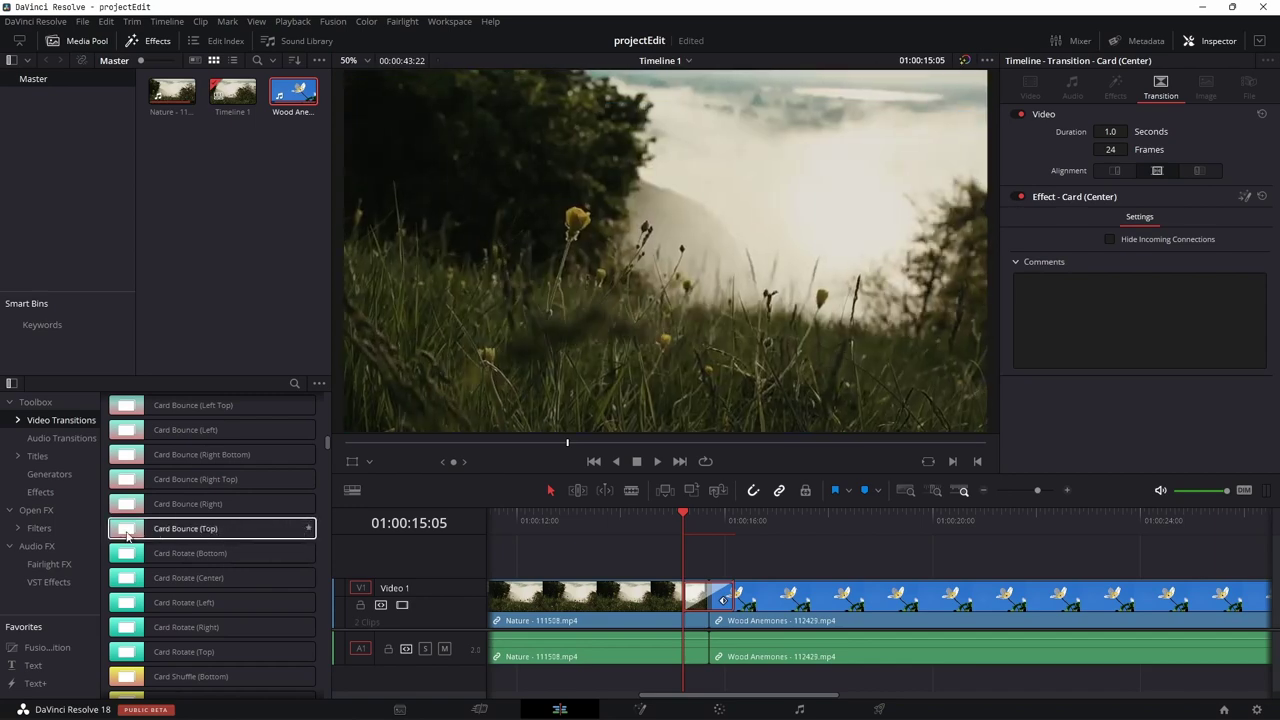
scroll(231, 537, "down", 1)
scroll(217, 581, "down", 3)
scroll(217, 581, "down", 2)
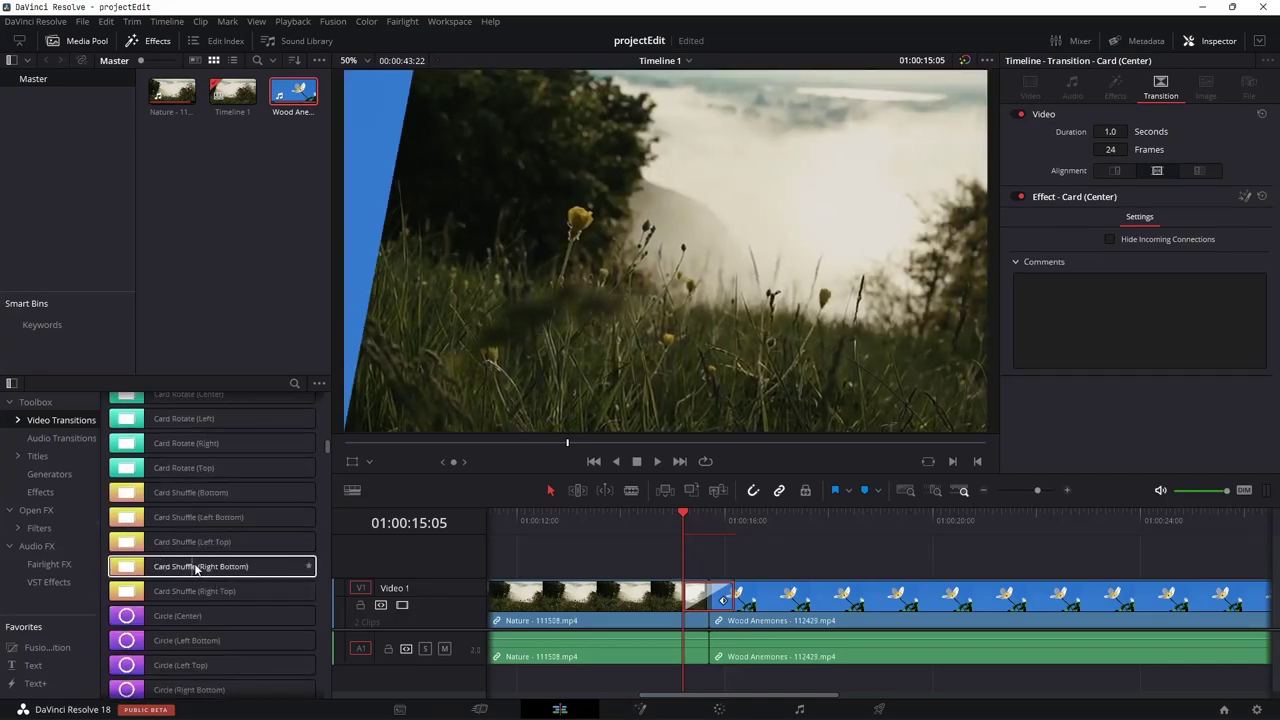
scroll(234, 567, "down", 2)
Drop Circle (Center) onto the cut and play it back.
left_click_drag(145, 570, 718, 595)
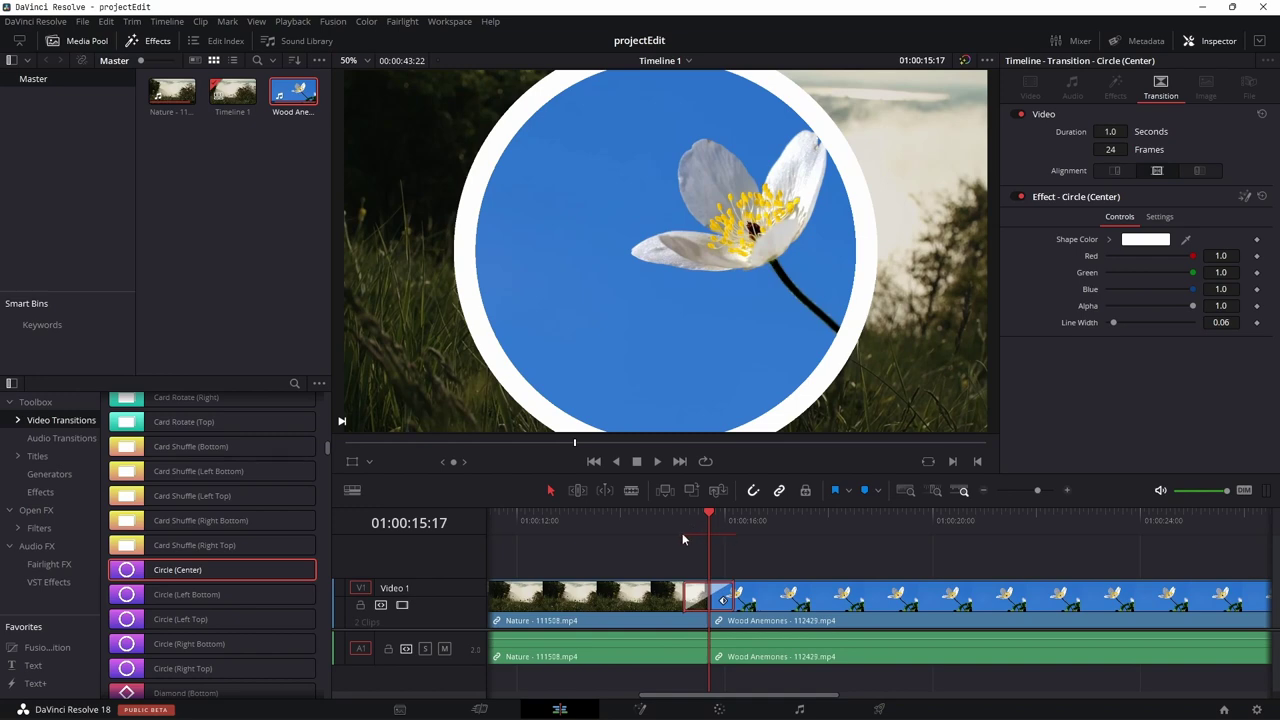
left_click(657, 518)
key("space")
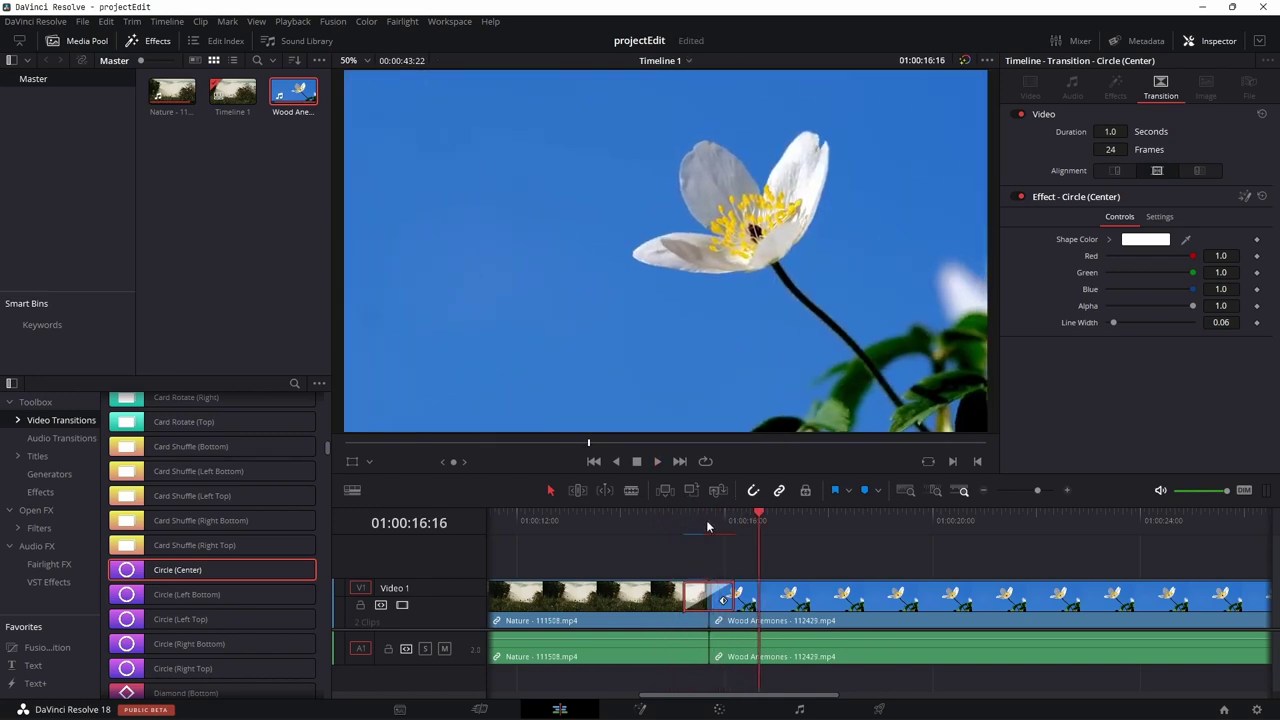
left_click(706, 518)
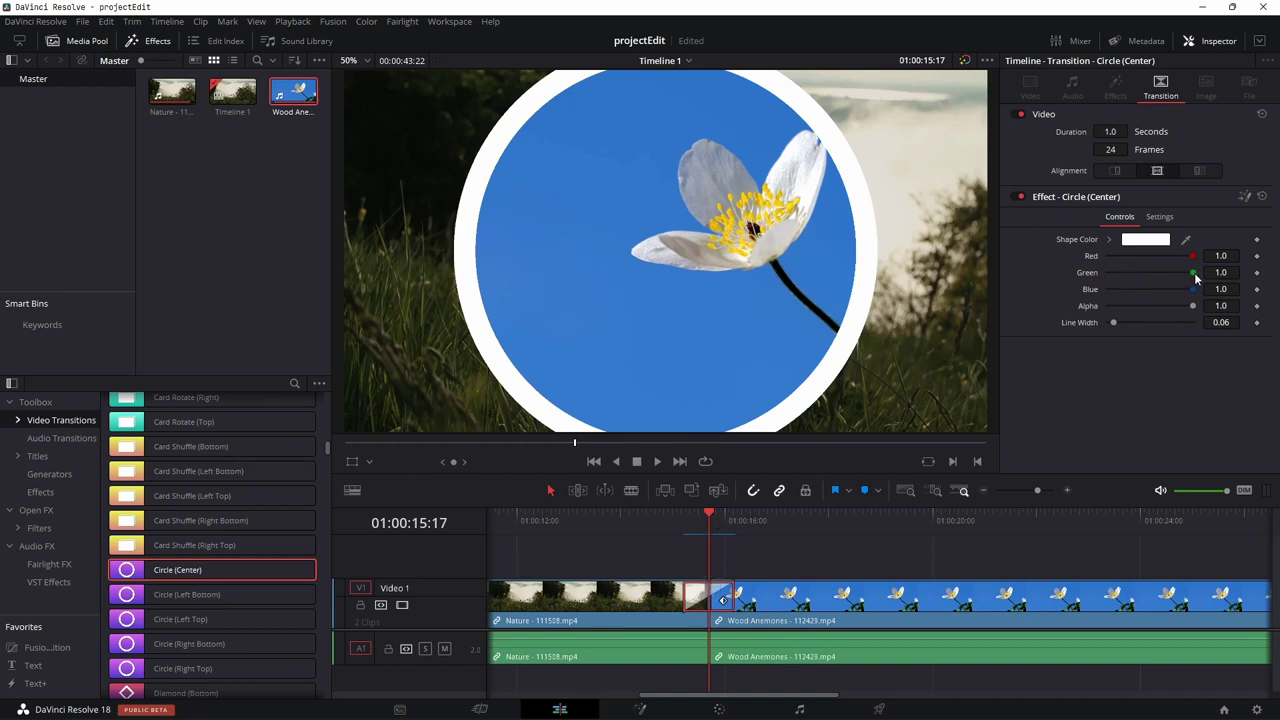
Make the circle yellow (Blue 0.0, Line Width 1.0) and replay the transition.
left_click_drag(1191, 288, 1243, 335)
left_click(658, 519)
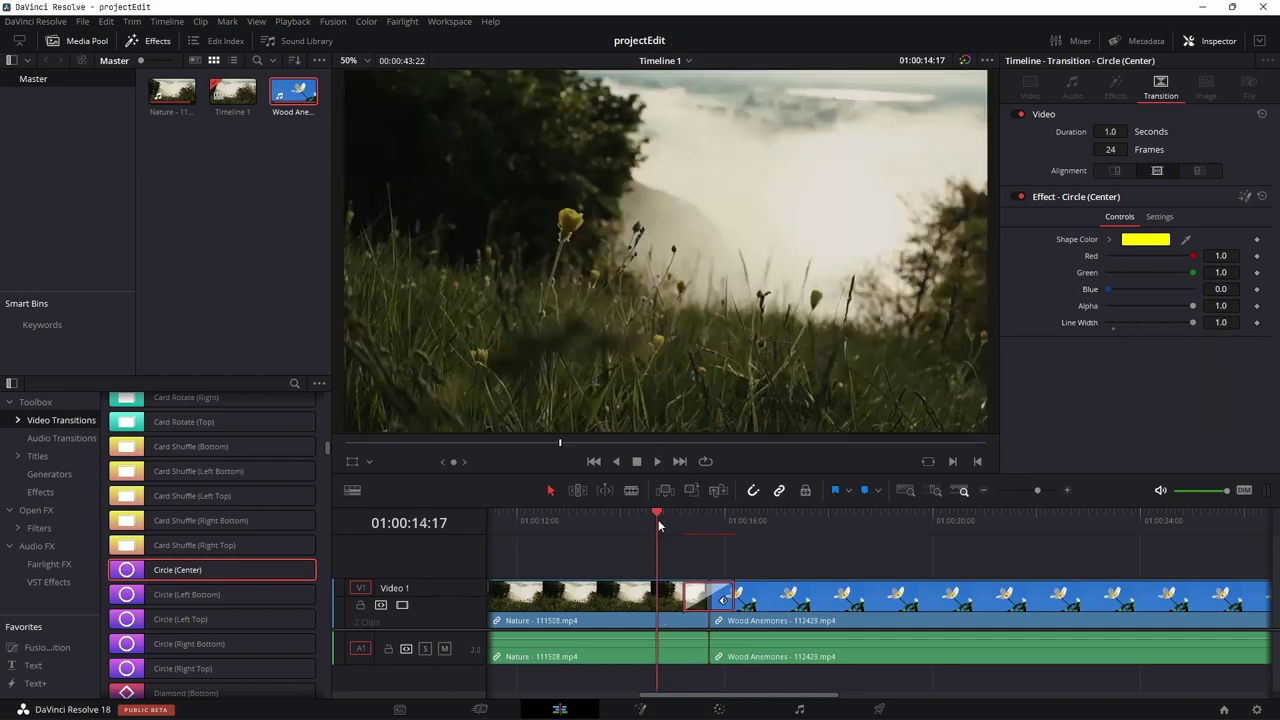
key("space")
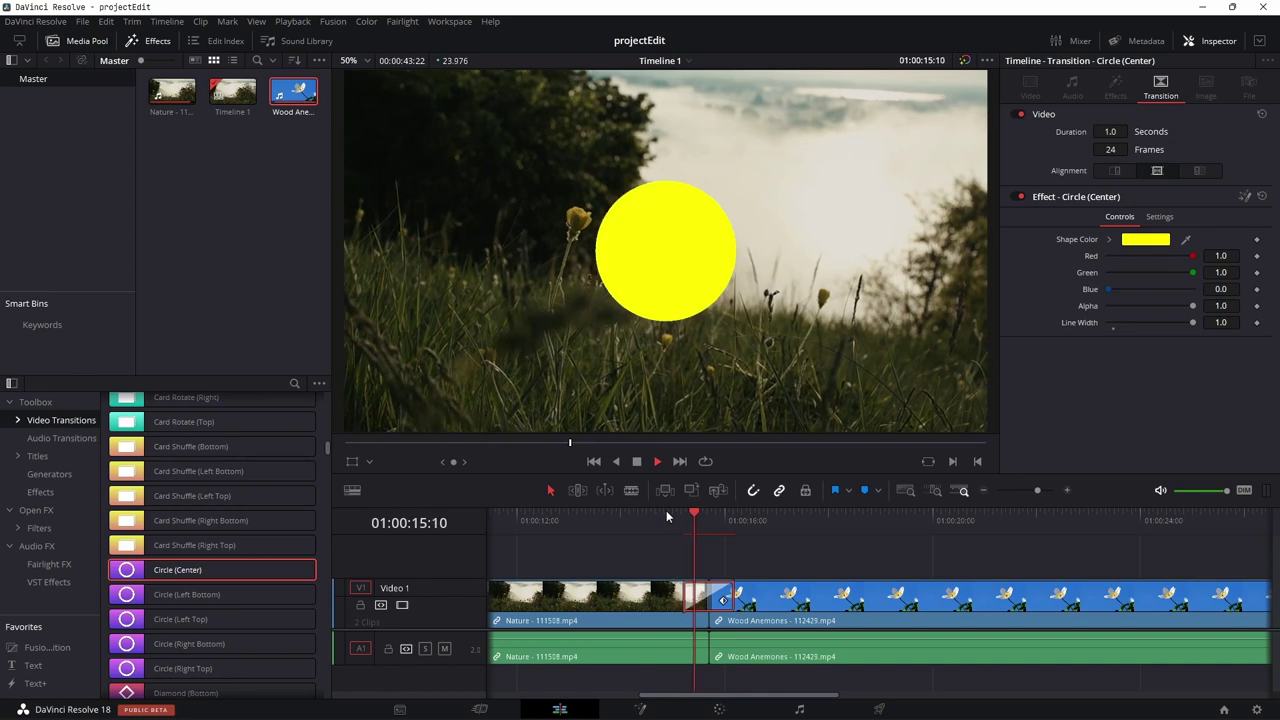
key("space")
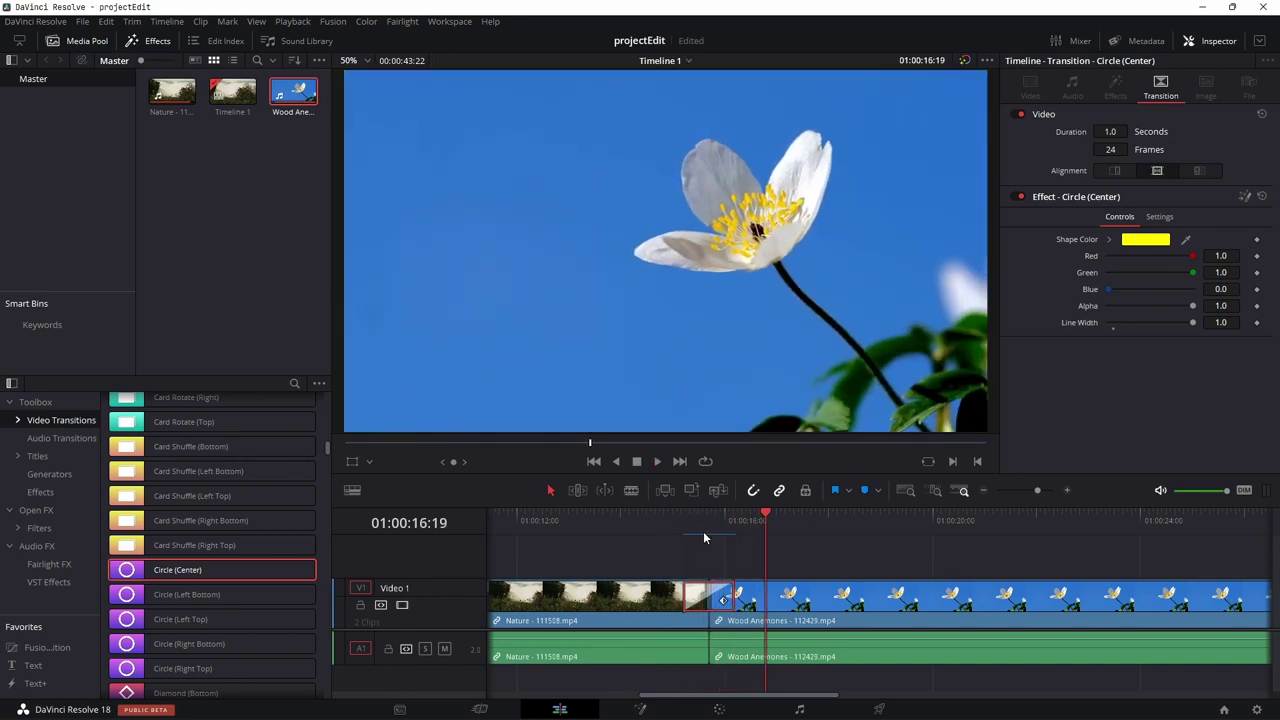
left_click(704, 538)
scroll(321, 555, "down", 3)
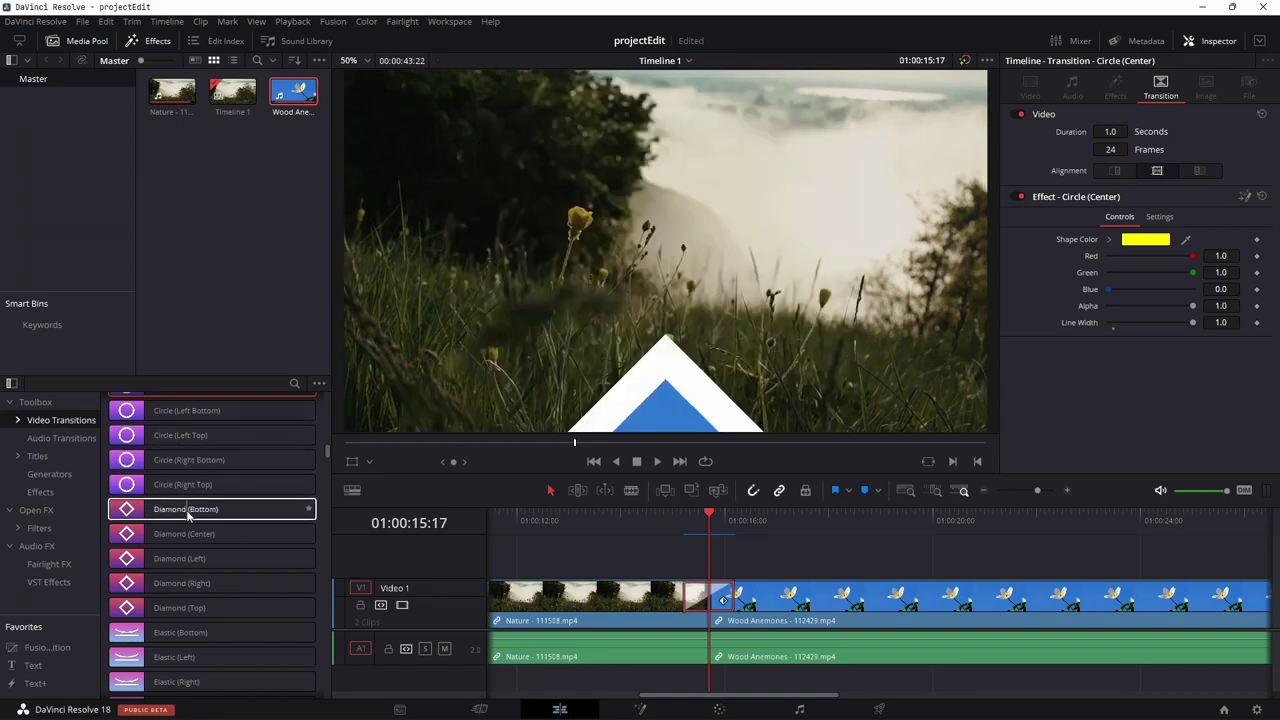
scroll(290, 470, "up", 2)
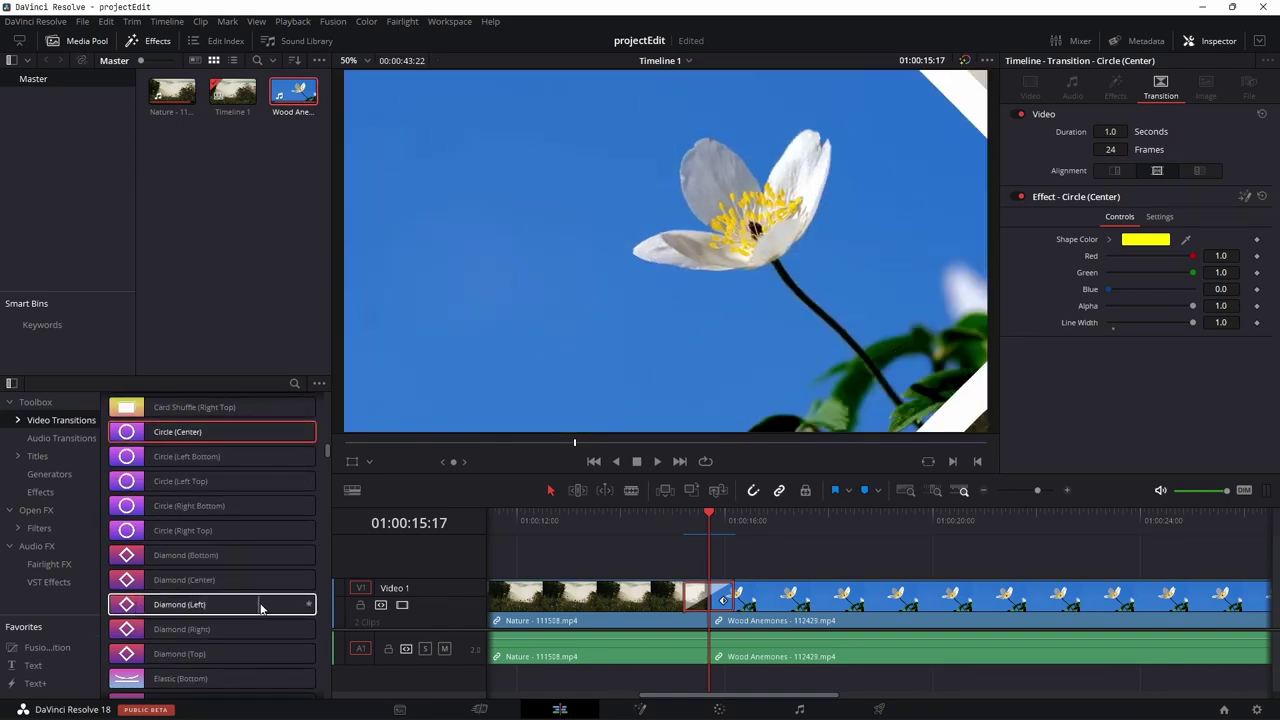
scroll(145, 542, "down", 3)
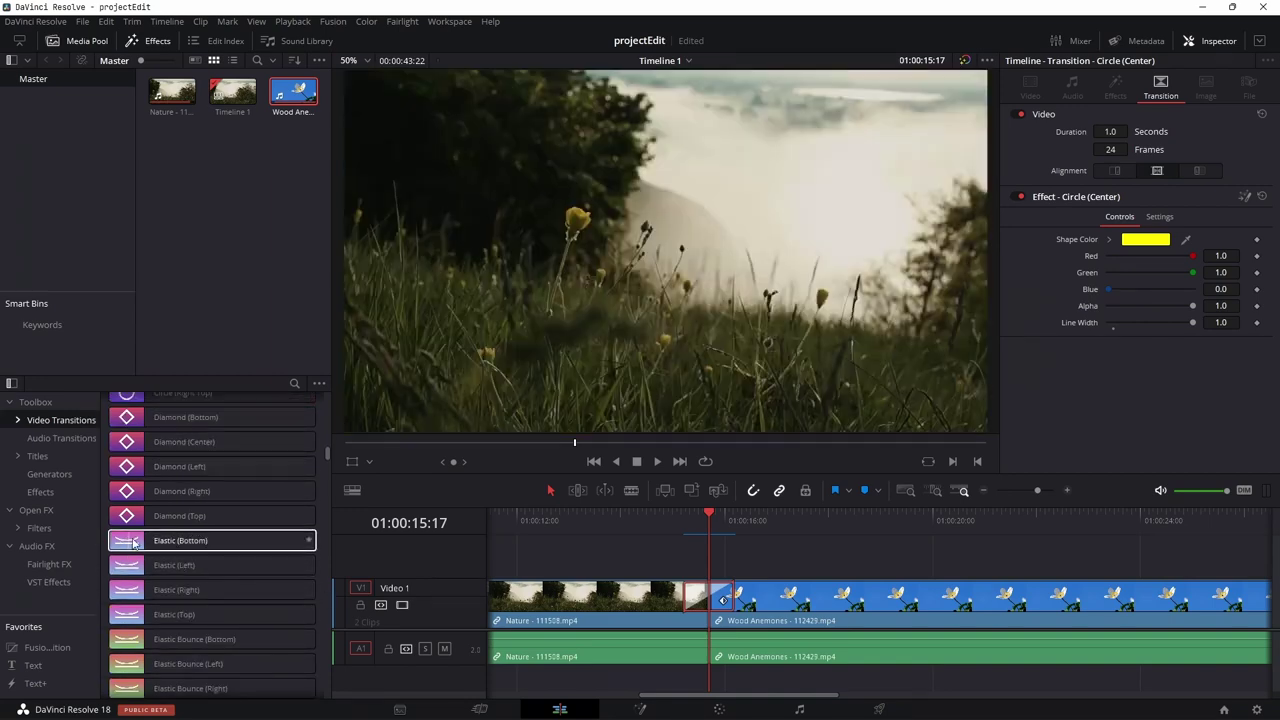
left_click_drag(251, 537, 767, 598)
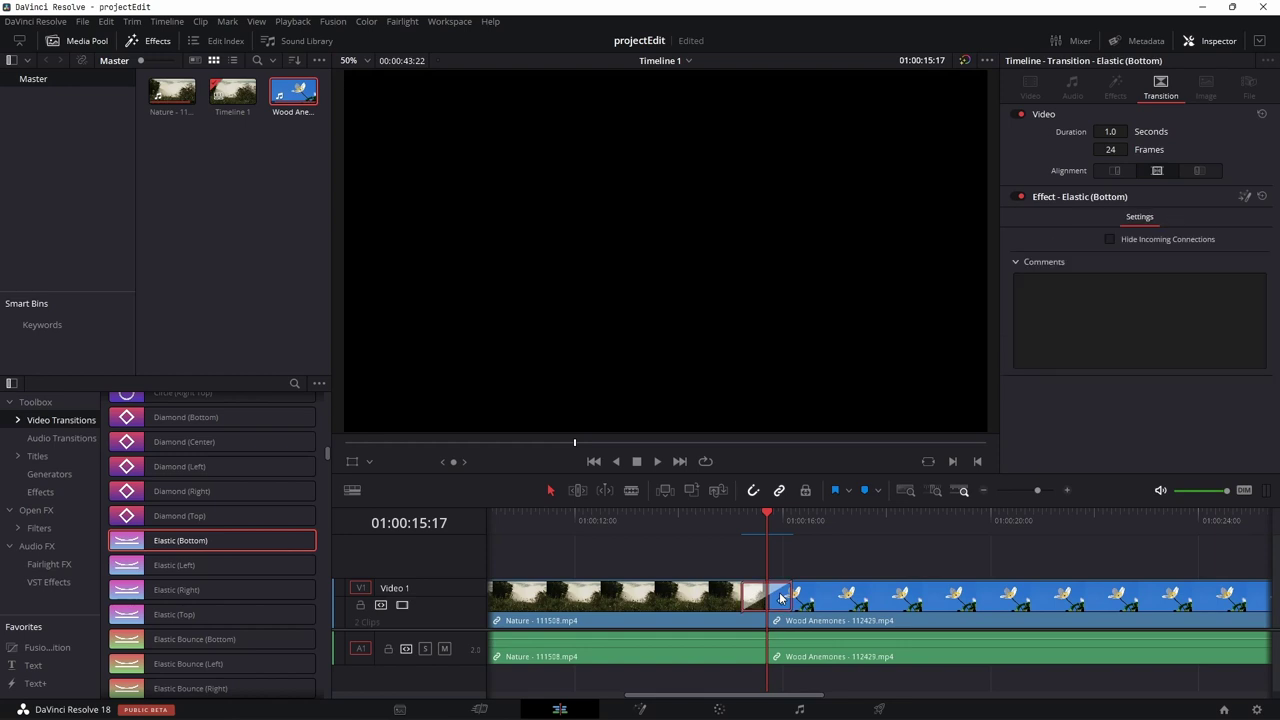
Look through the playback options menu, then park the playhead before the Elastic (Bottom) transition.
left_click(724, 522)
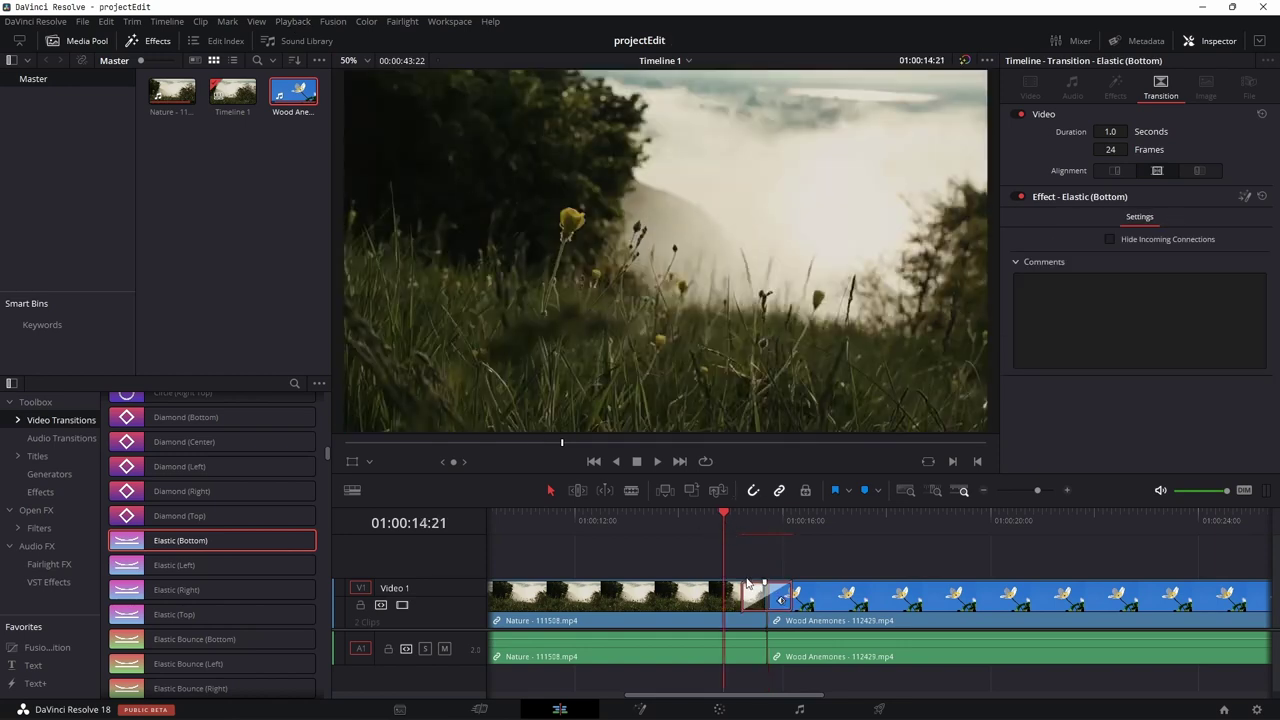
left_click(291, 21)
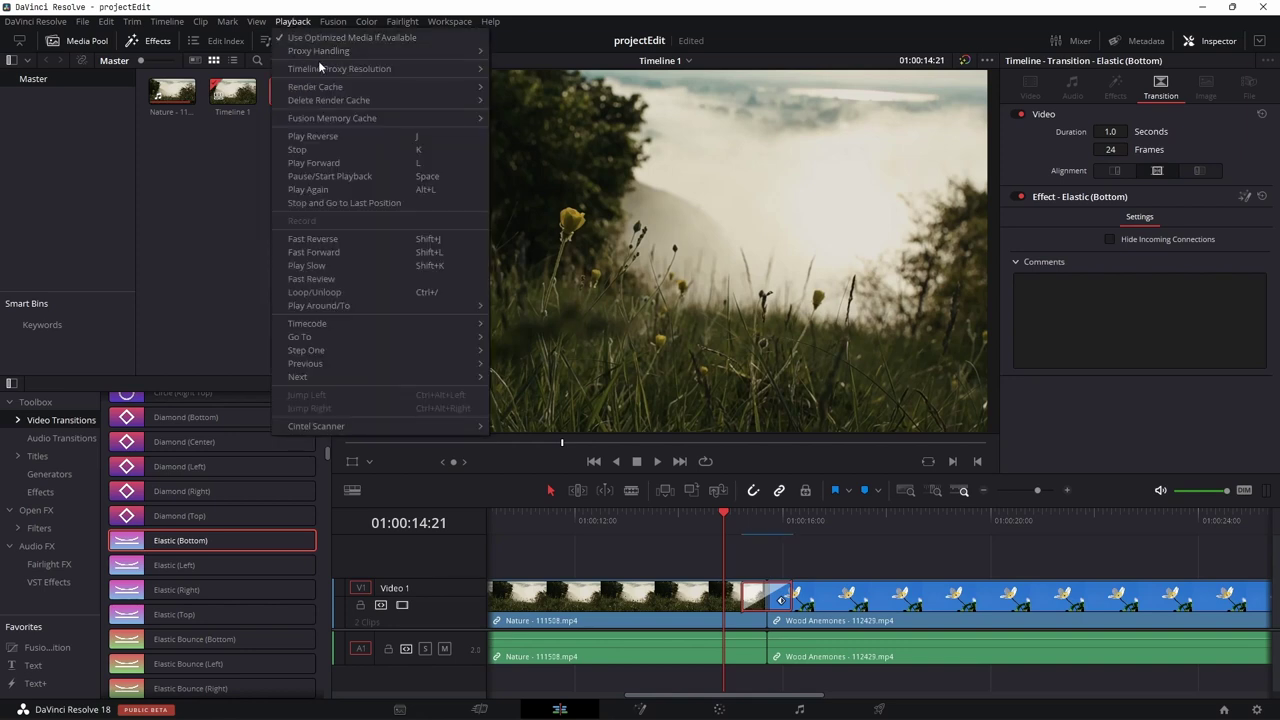
mouse_move(363, 87)
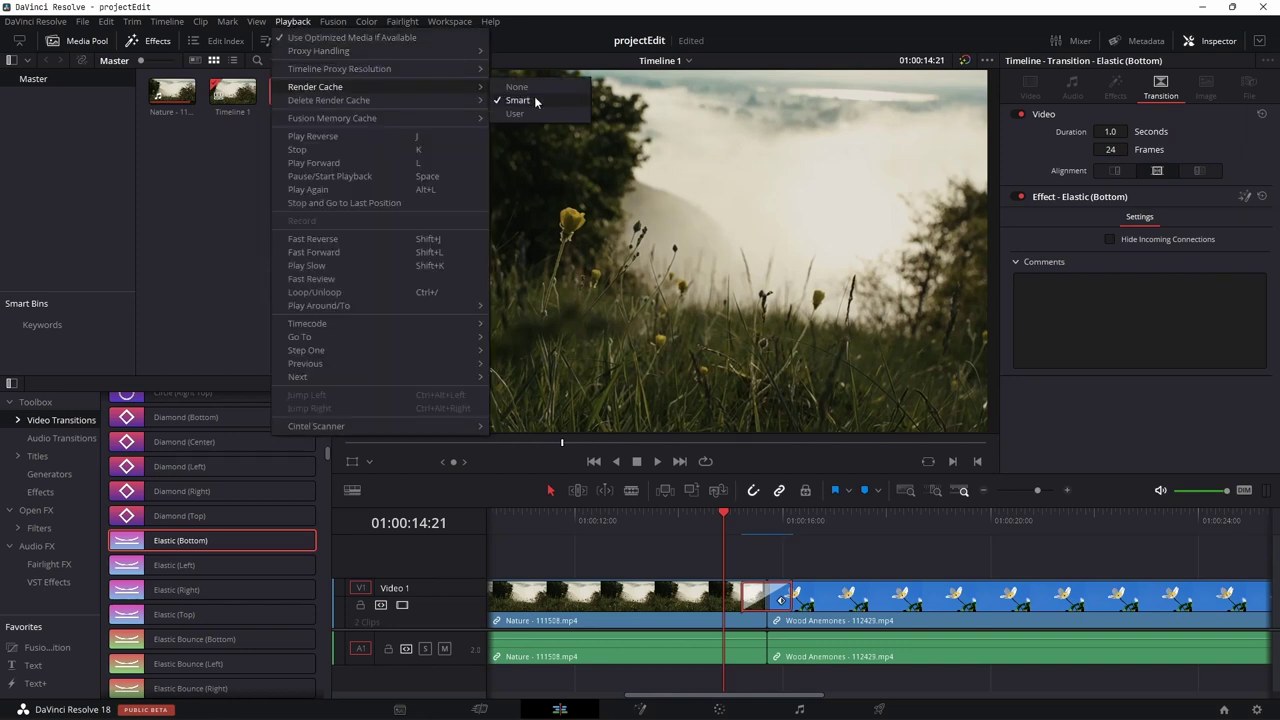
mouse_move(389, 118)
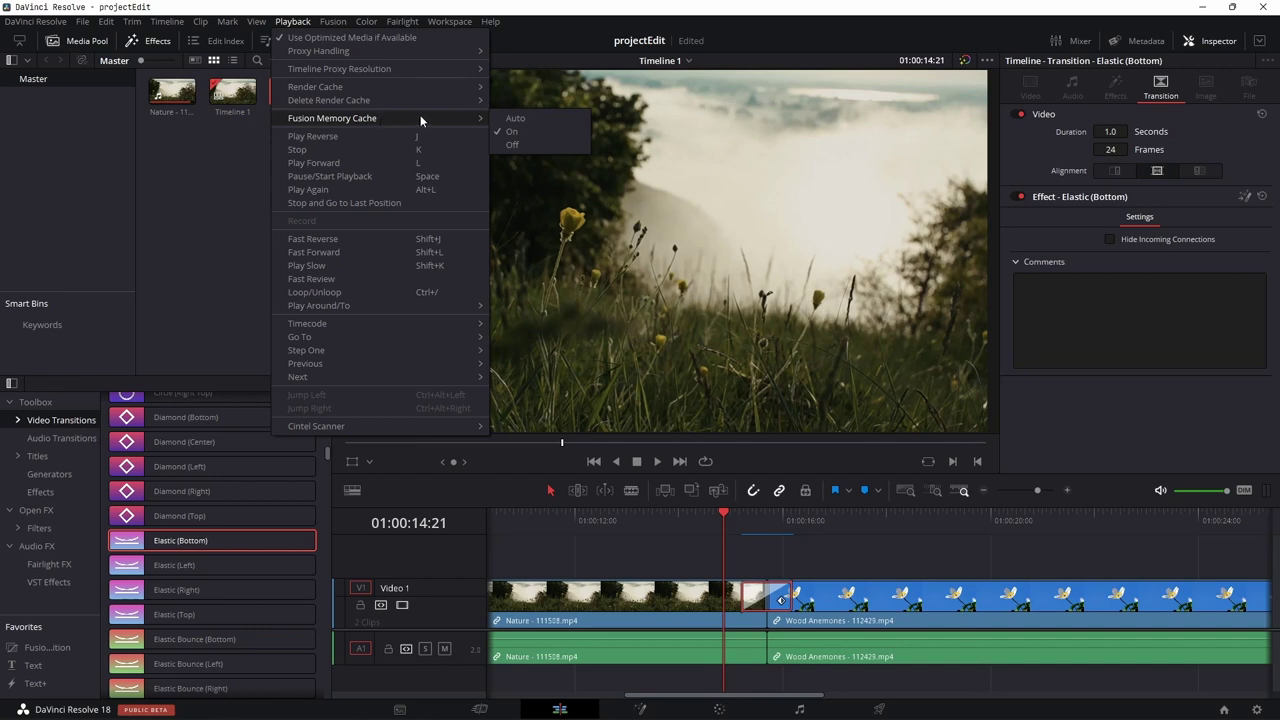
left_click(696, 521)
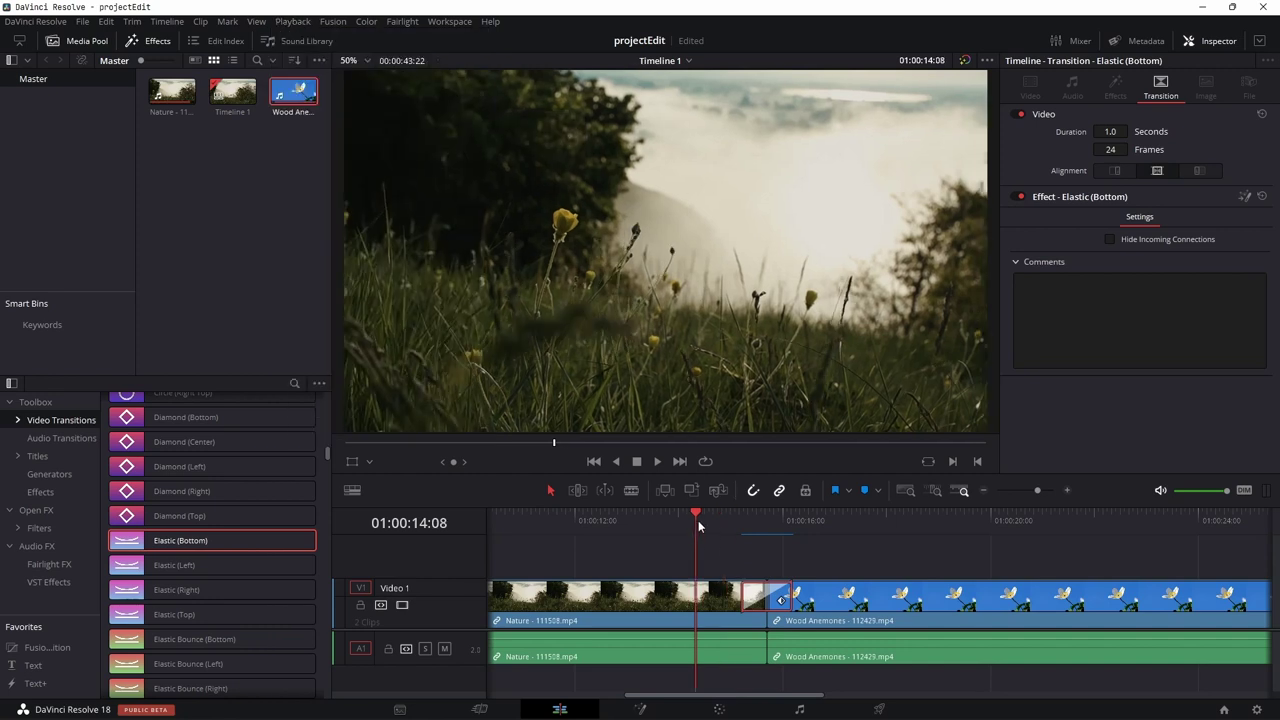
Play into the Elastic (Bottom) transition, lengthen it to 2.6 seconds, then delete it.
key("space")
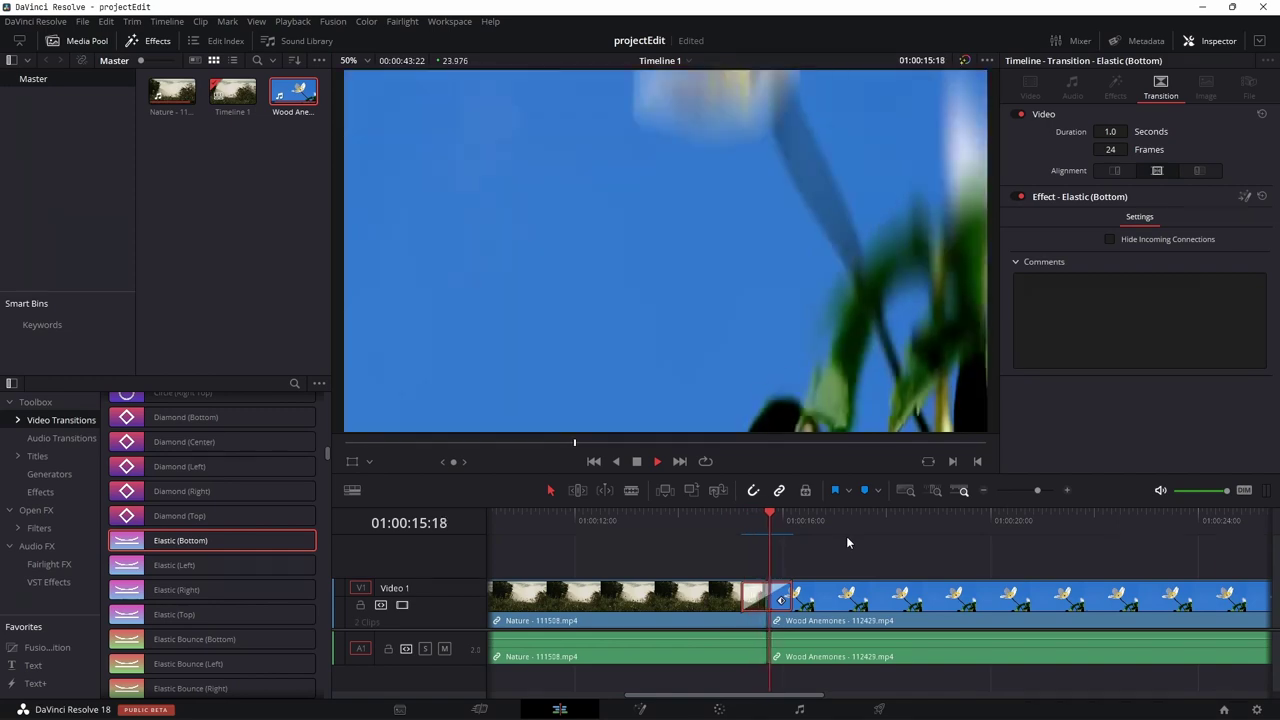
left_click(705, 522)
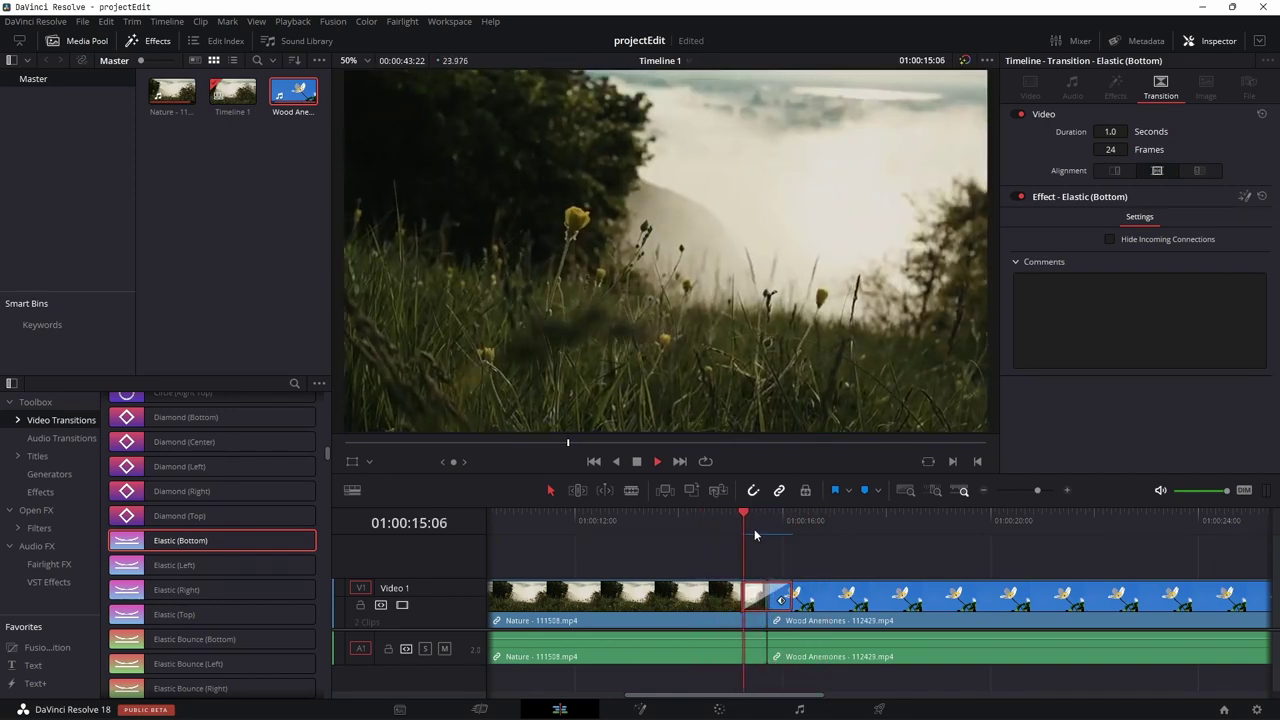
left_click(767, 530)
left_click_drag(790, 597, 832, 598)
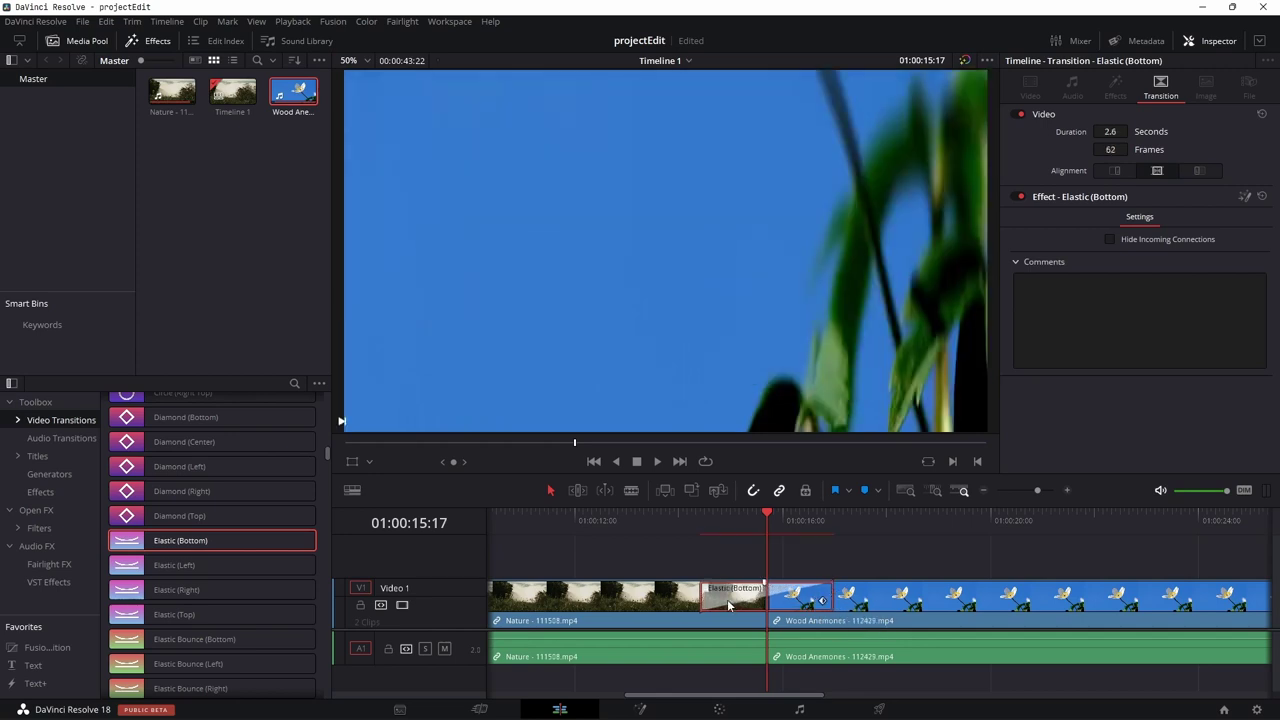
key("Delete")
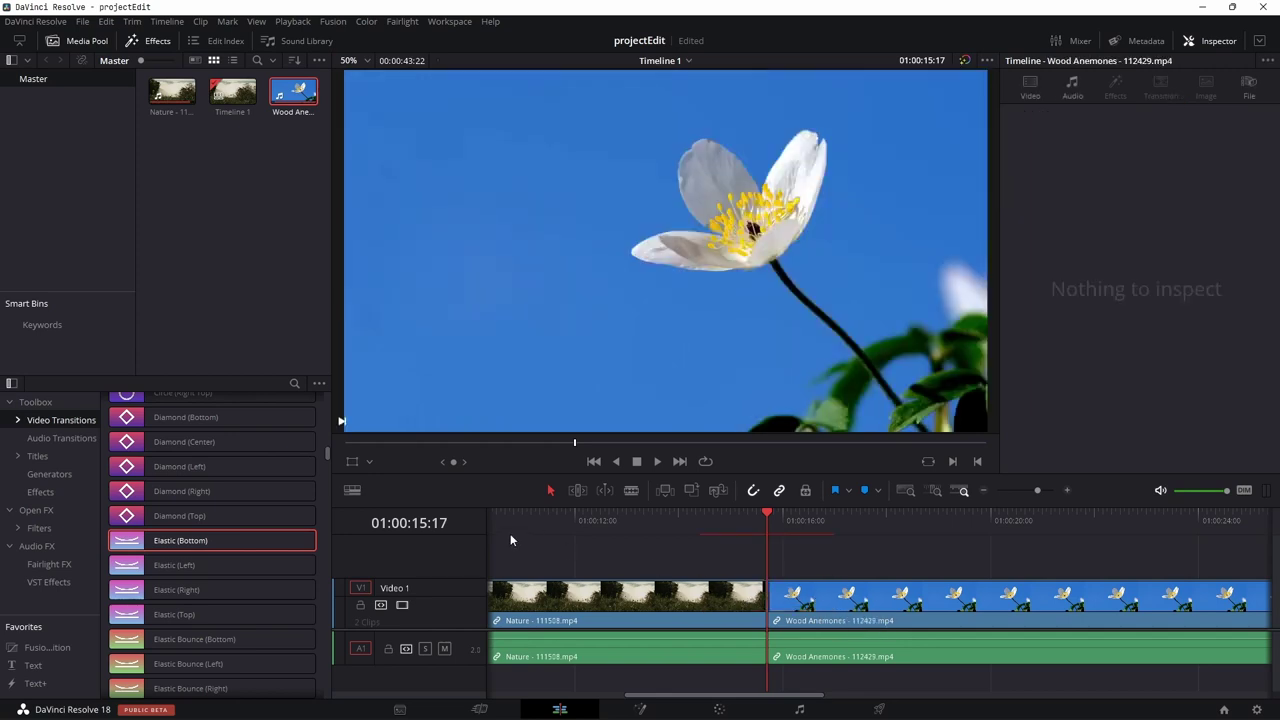
Browse the SWIFT Elastic and Fade transitions in Video Transitions to find Fade Circle (Center).
scroll(312, 538, "down", 1)
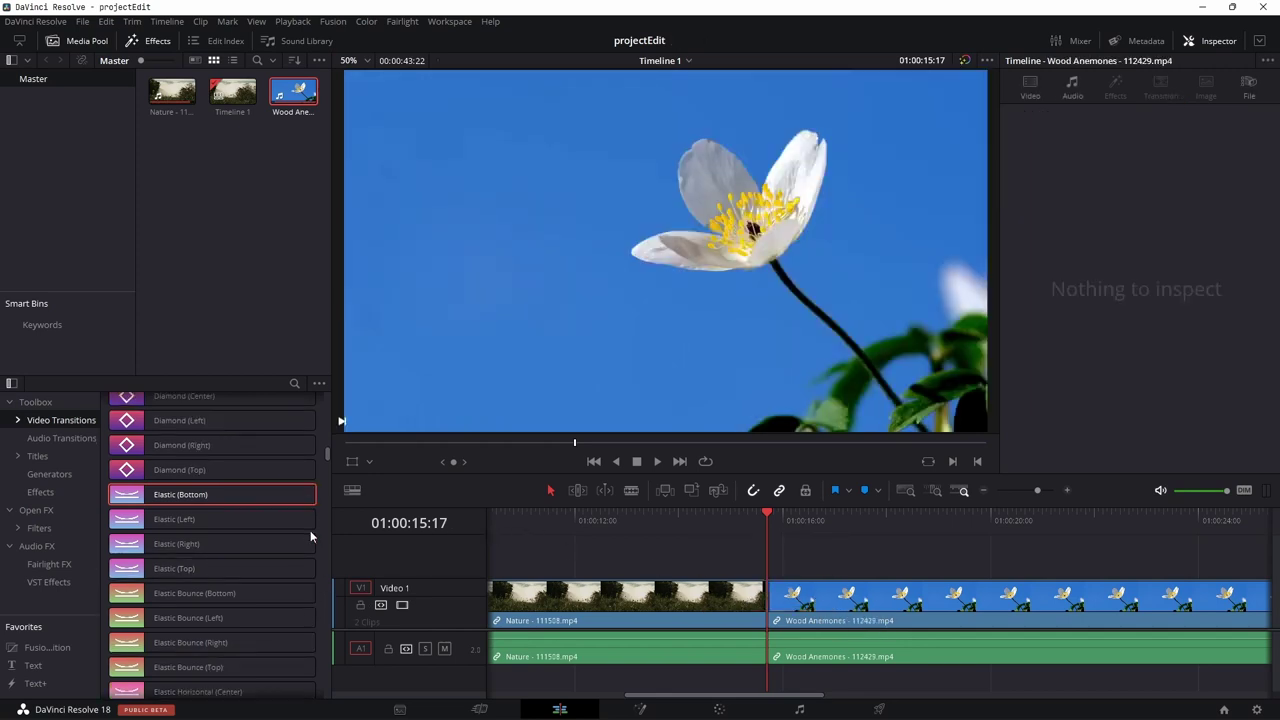
scroll(171, 509, "down", 1)
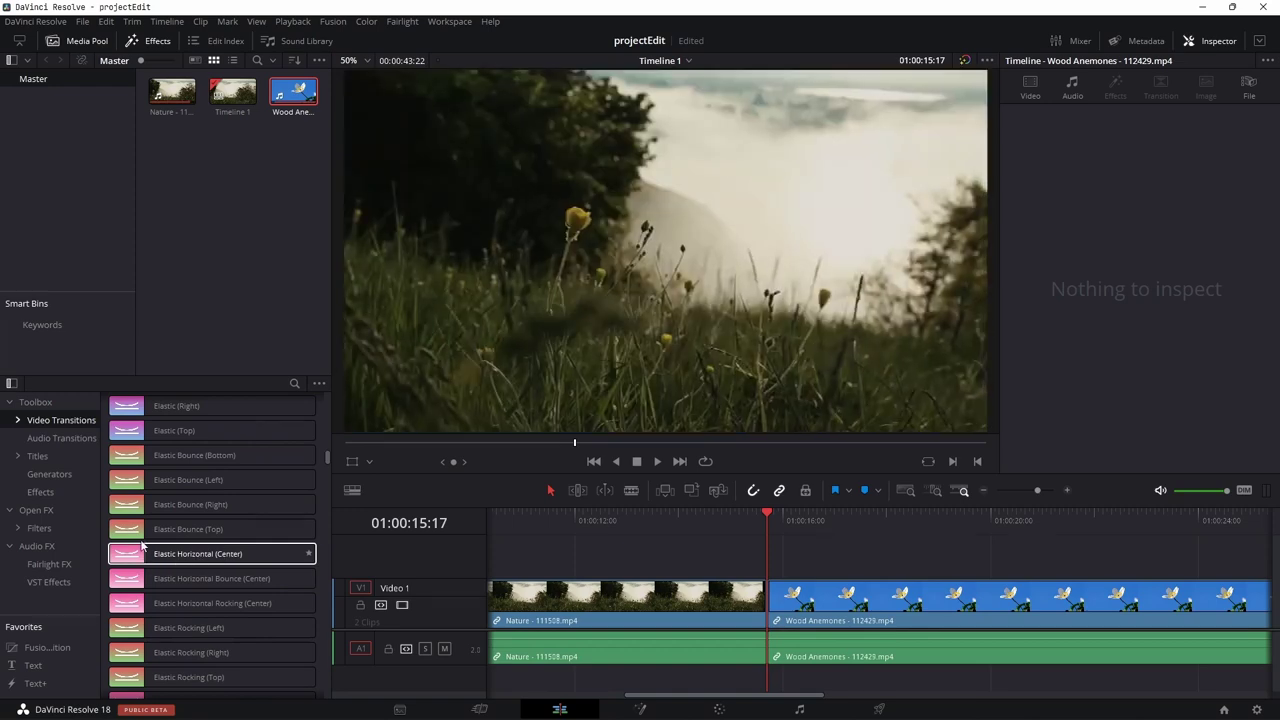
scroll(176, 545, "down", 2)
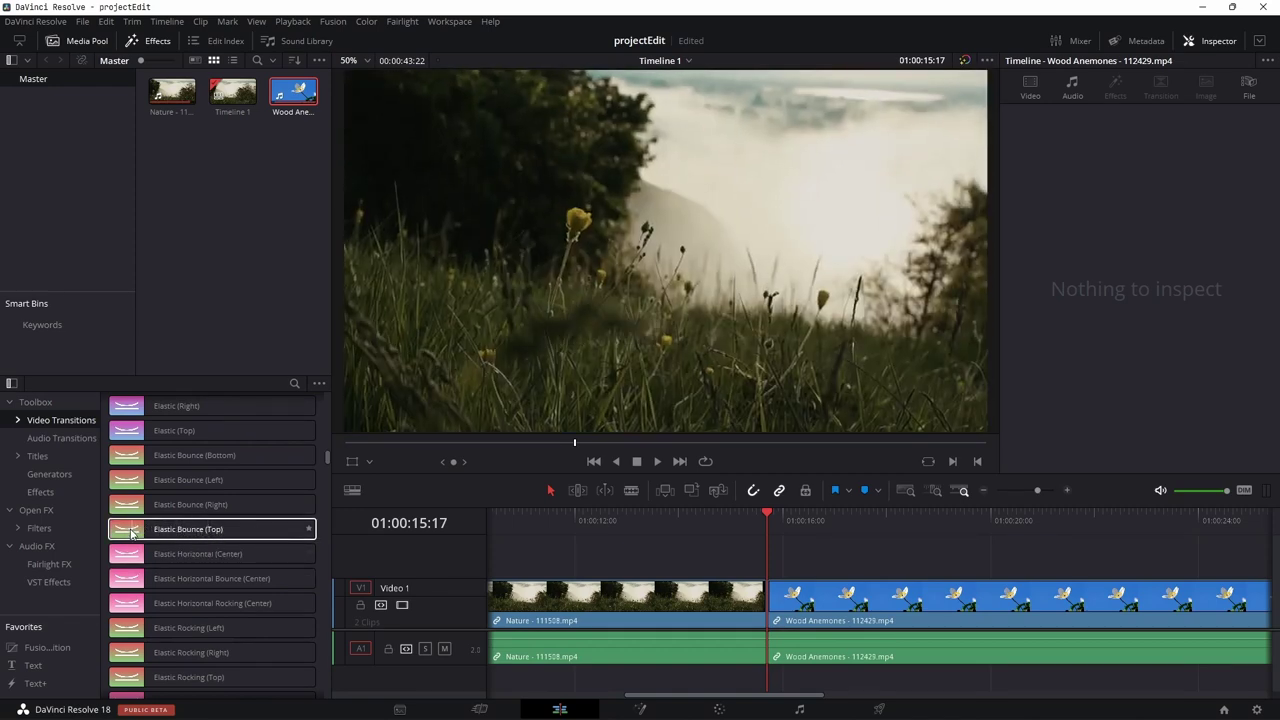
scroll(170, 540, "down", 3)
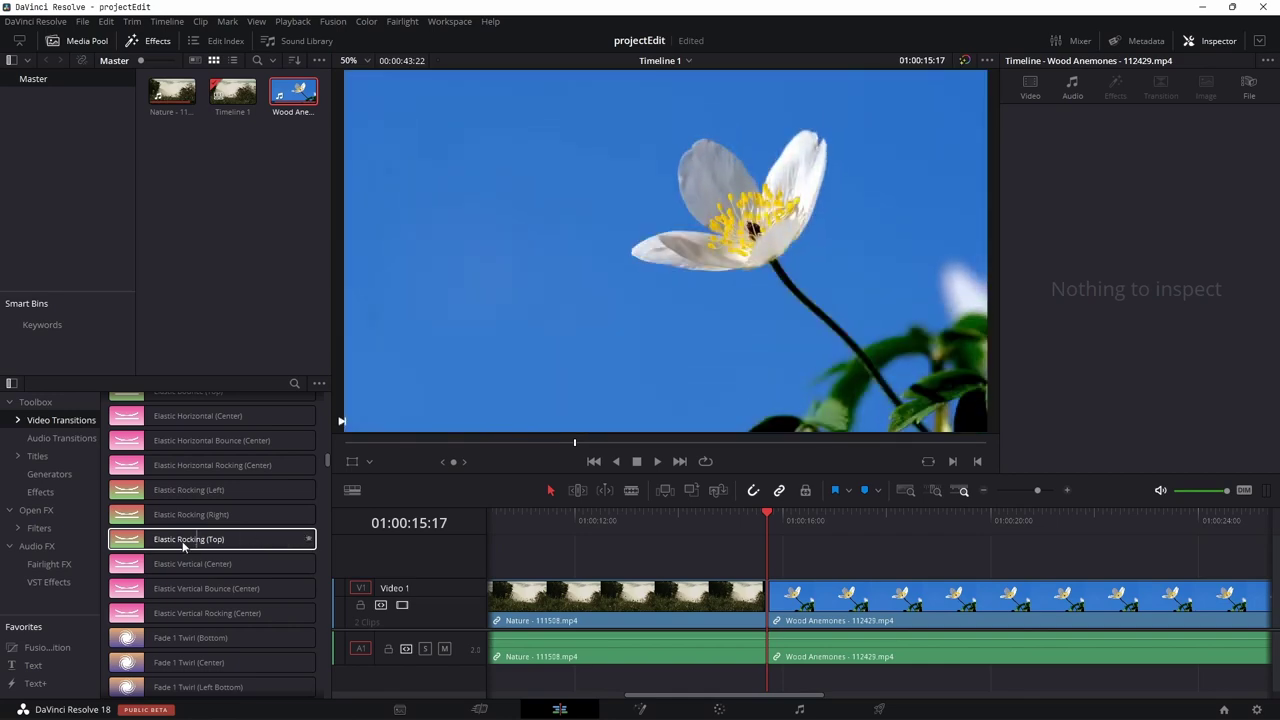
scroll(150, 545, "down", 4)
scroll(152, 420, "up", 2)
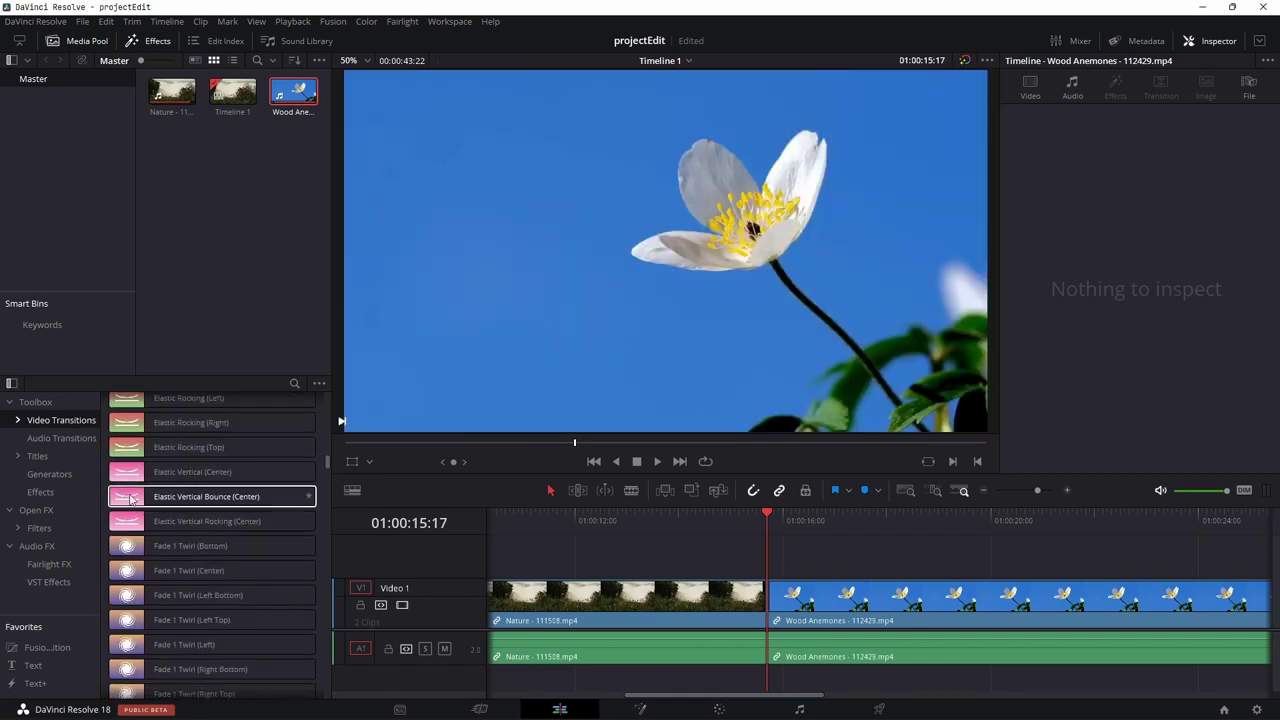
scroll(118, 550, "down", 2)
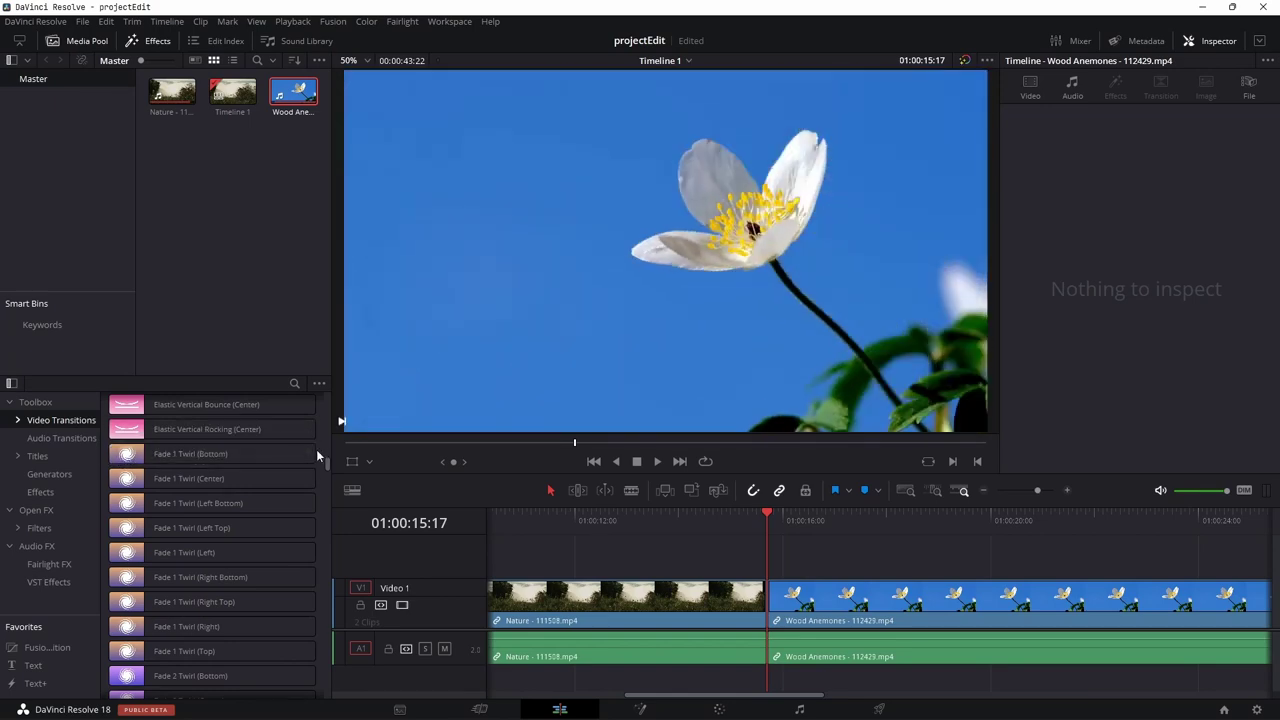
scroll(151, 500, "down", 3)
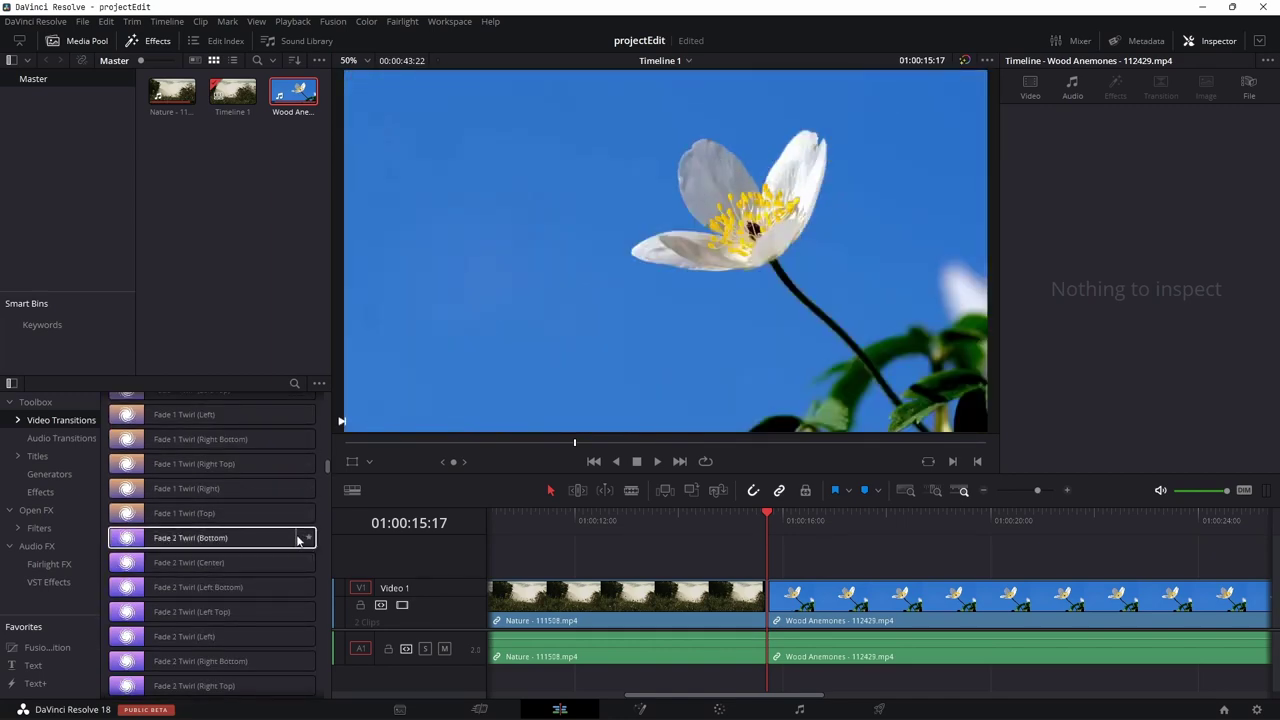
scroll(280, 538, "down", 5)
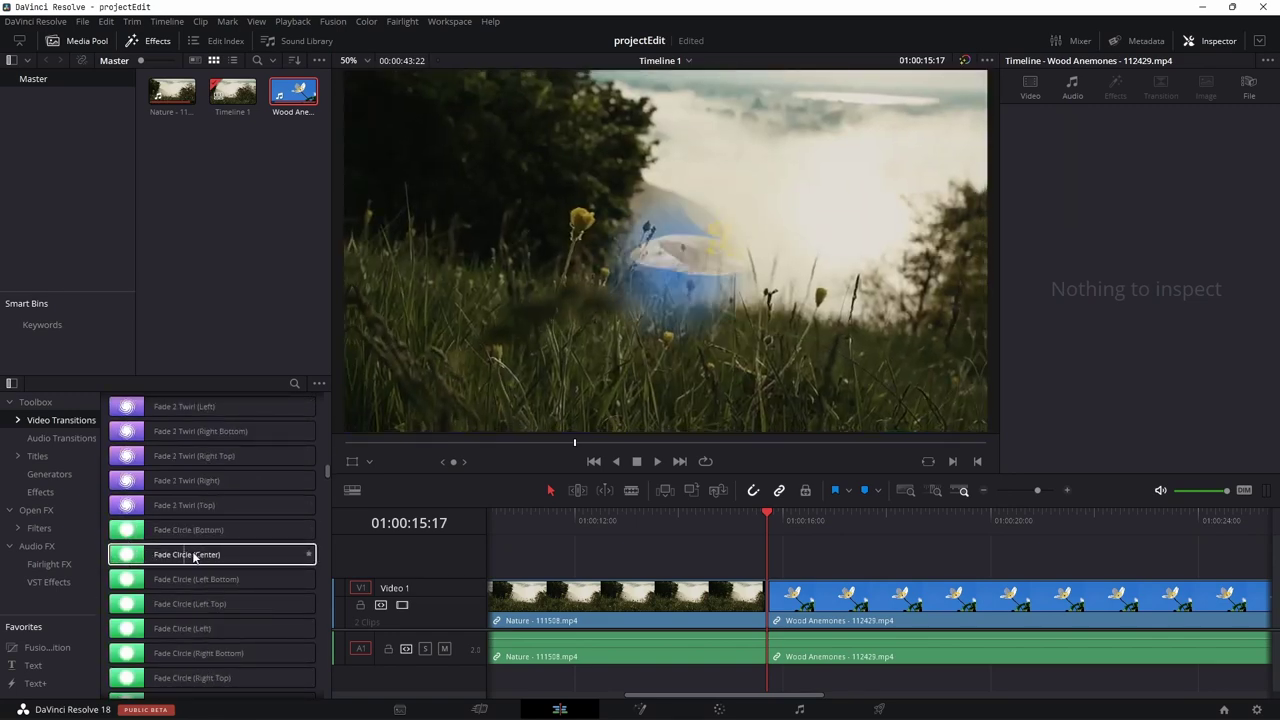
Drop Fade Circle (Center) on the Nature/Wood Anemones cut and select it to view its settings.
left_click_drag(306, 563, 772, 607)
left_click(781, 600)
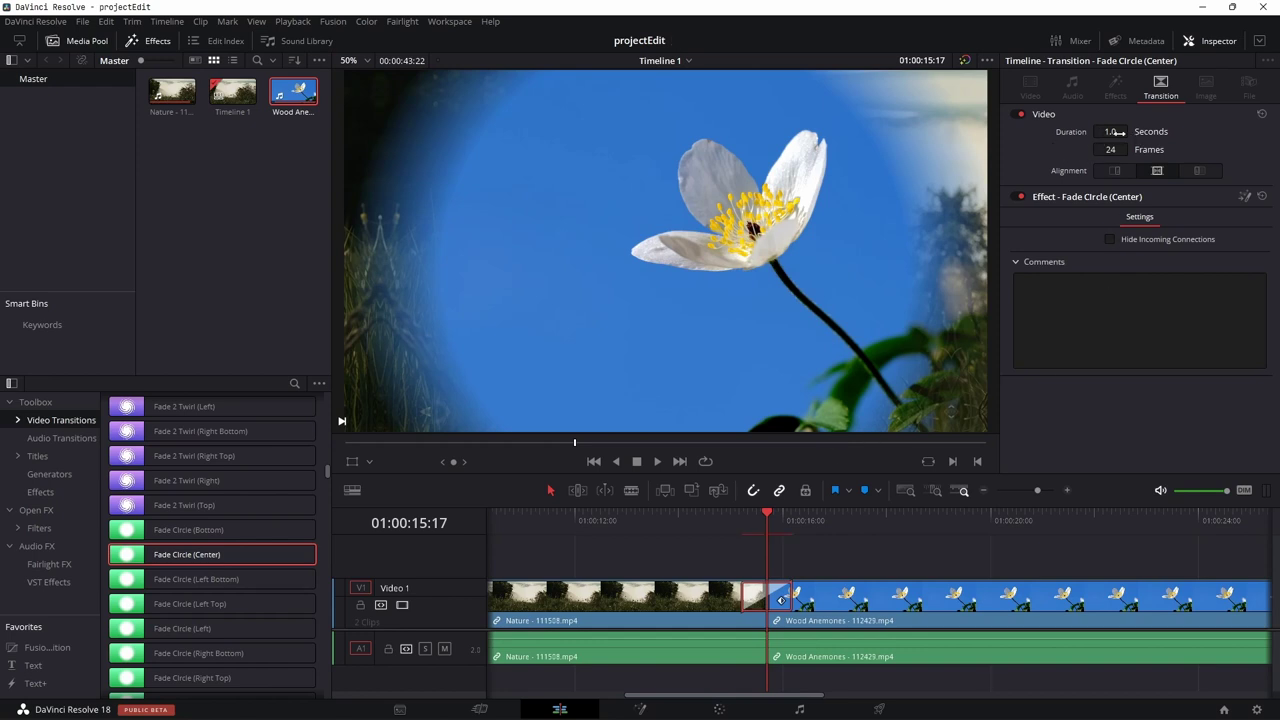
scroll(322, 607, "down", 20)
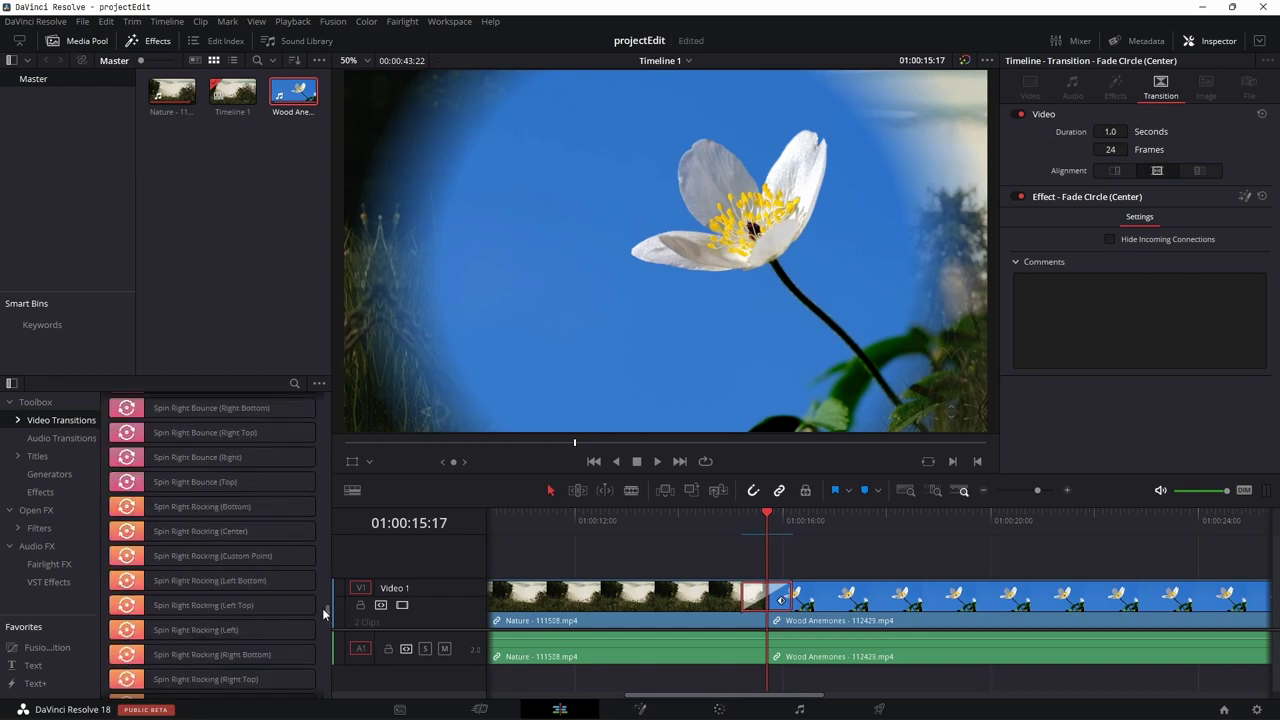
scroll(322, 621, "up", 3)
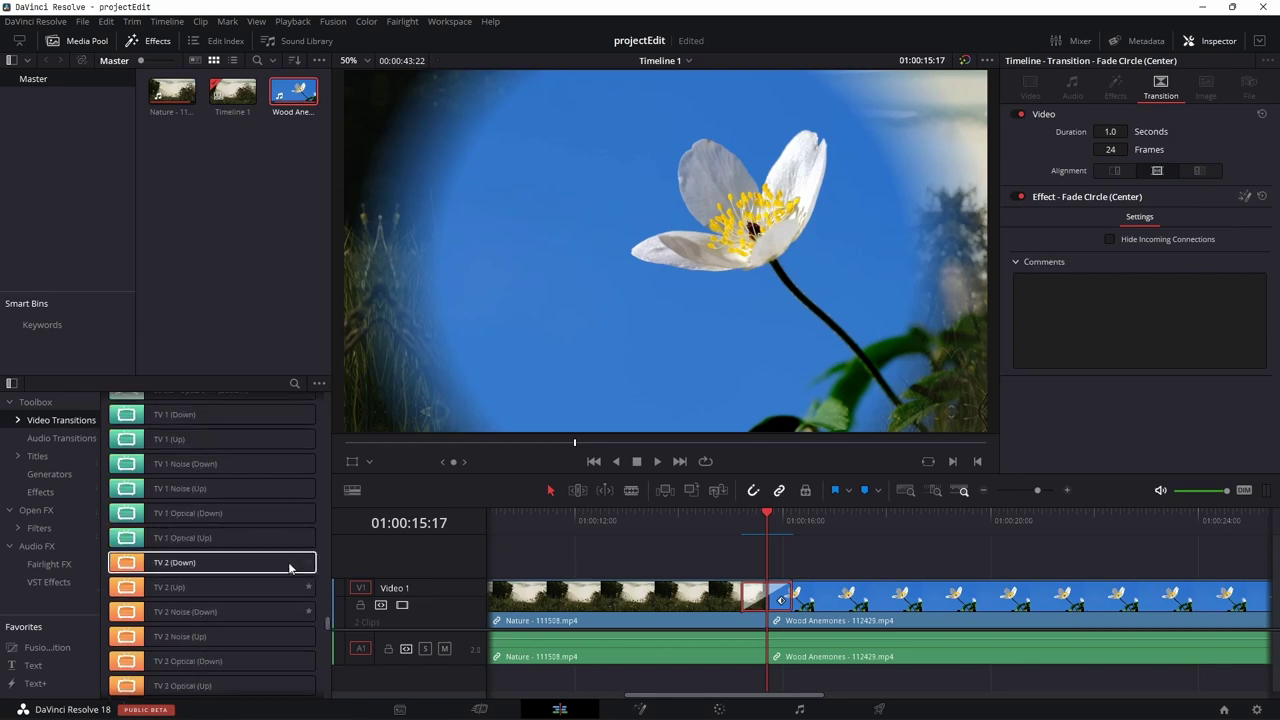
scroll(326, 618, "up", 6)
left_click_drag(326, 618, 330, 494)
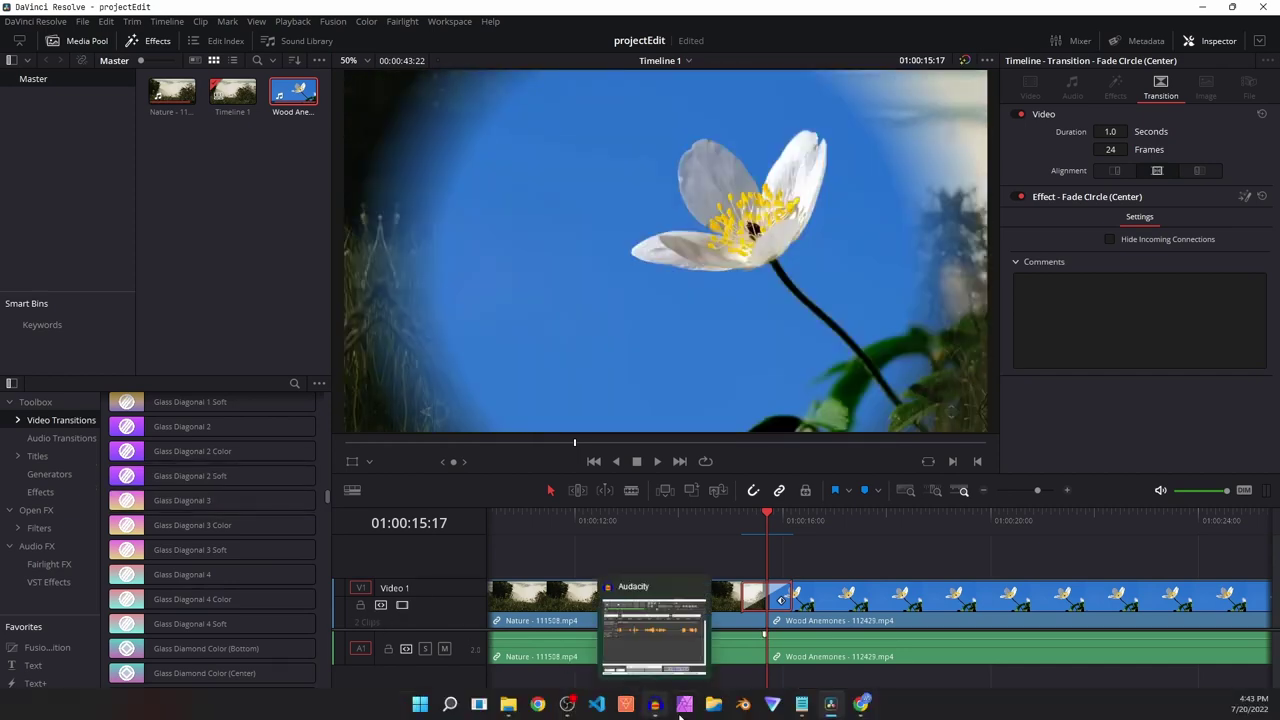
mouse_move(863, 708)
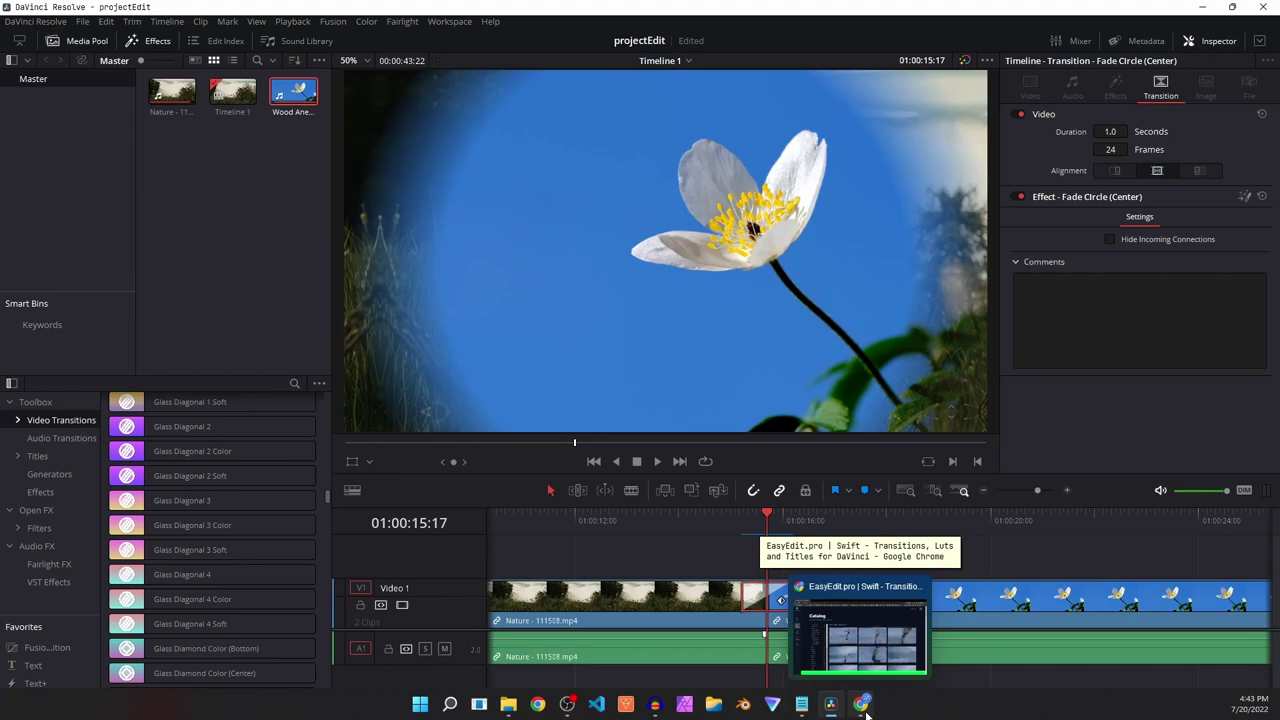
left_click(862, 705)
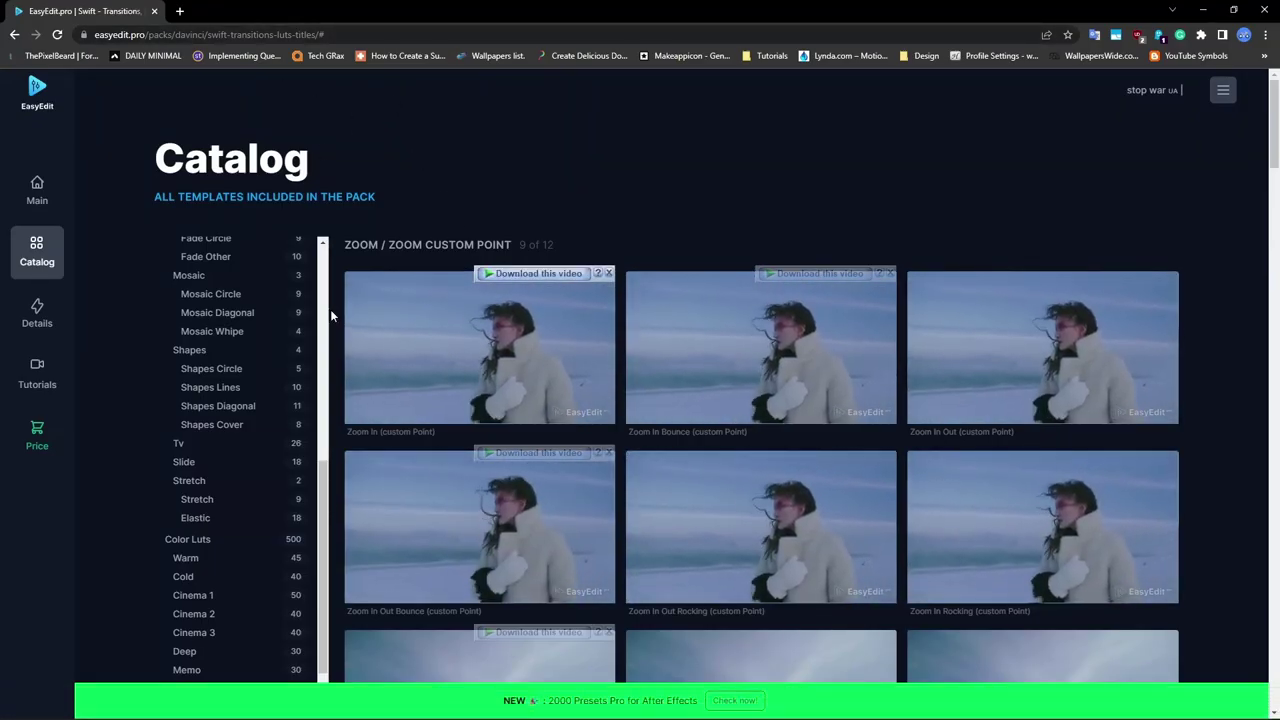
left_click(36, 199)
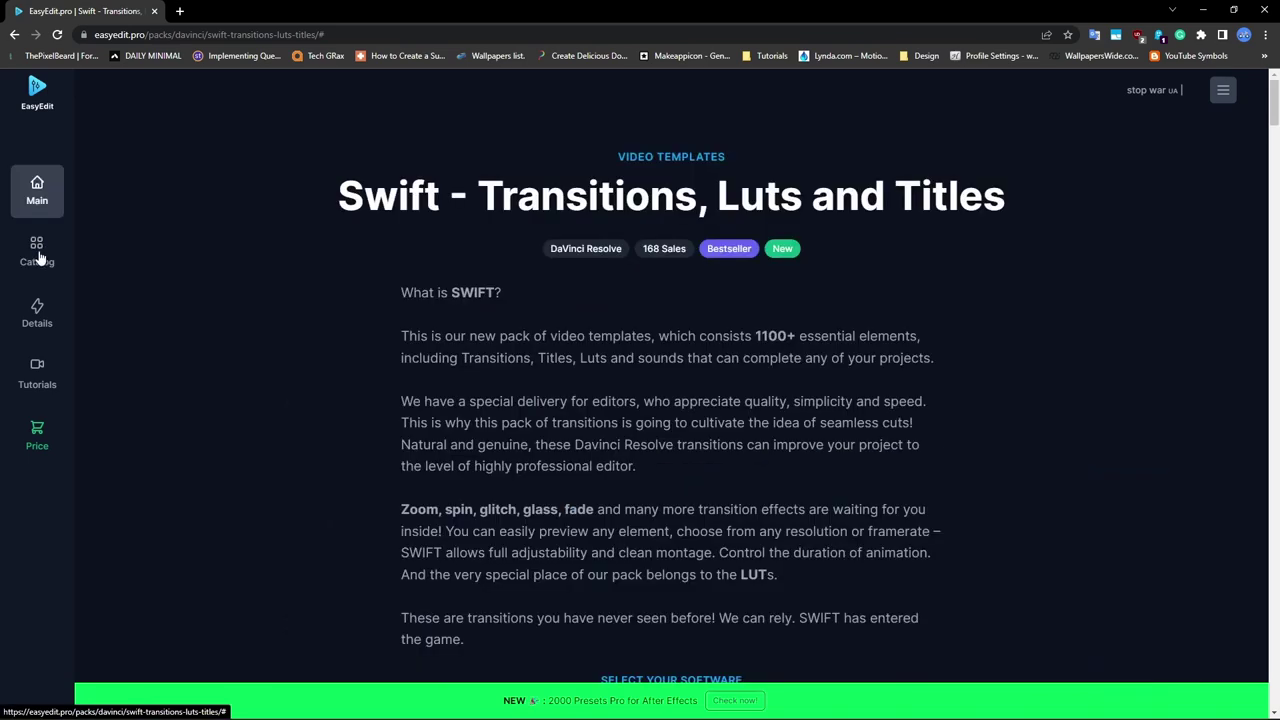
left_click(37, 252)
scroll(260, 322, "up", 5)
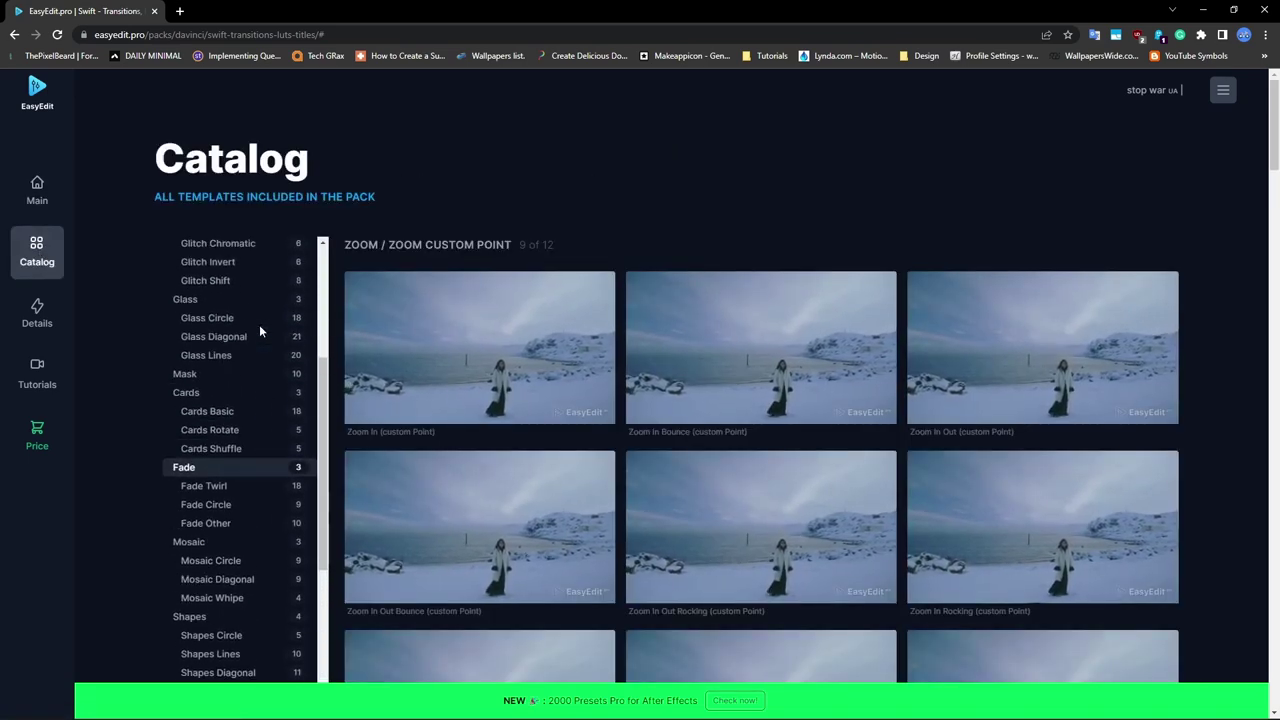
left_click(259, 322)
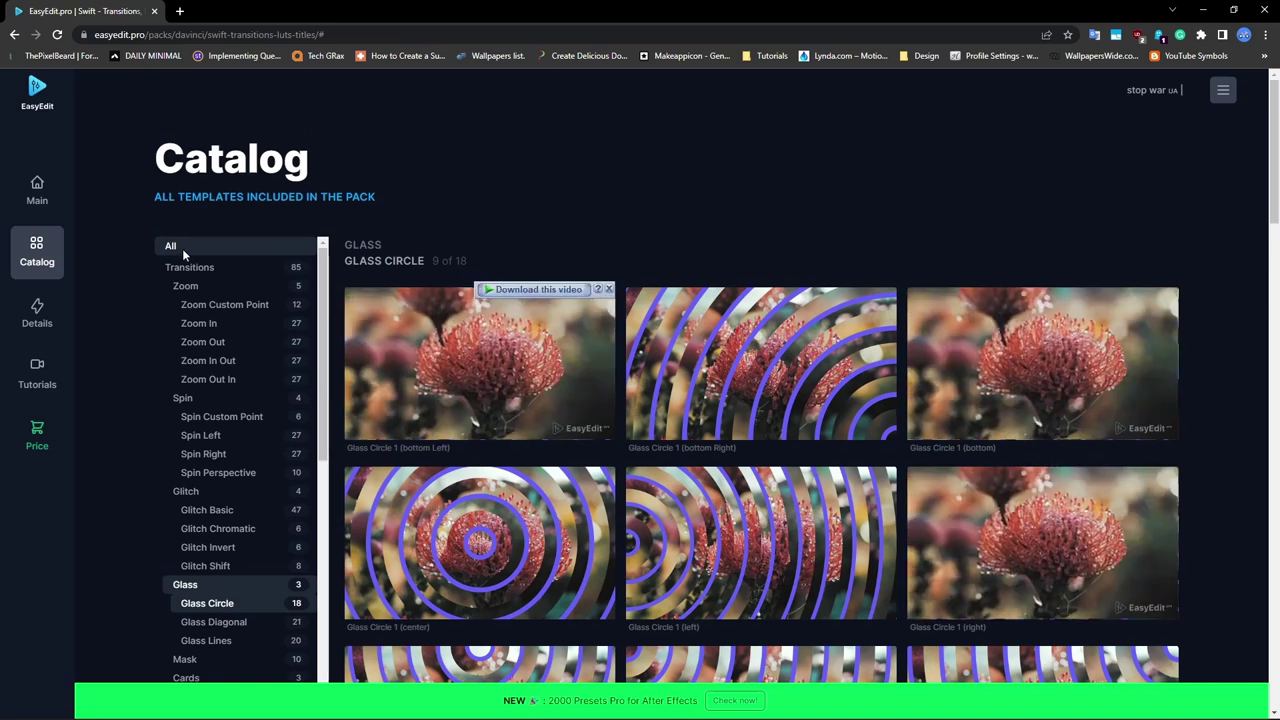
left_click(182, 212)
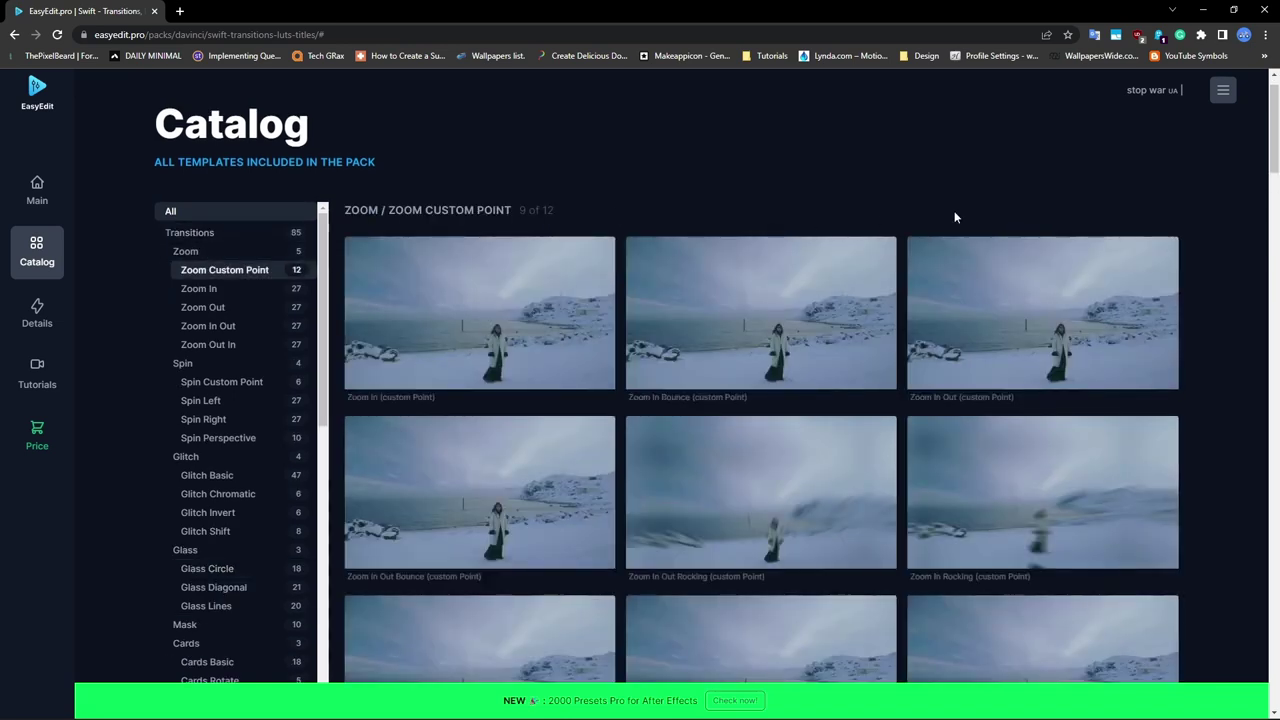
scroll(1190, 255, "down", 1)
scroll(1216, 272, "down", 5)
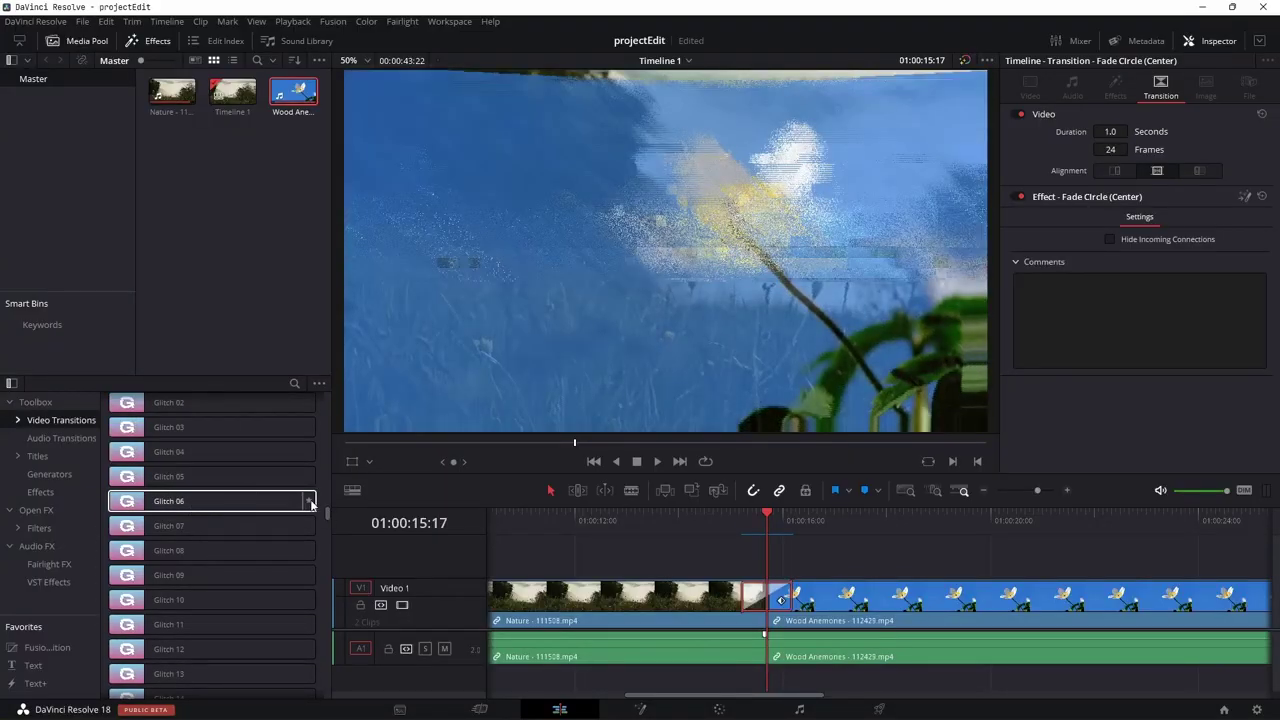
Scroll through Video Transitions to locate Fade Circle (Center) again.
scroll(321, 516, "down", 5)
scroll(323, 531, "down", 12)
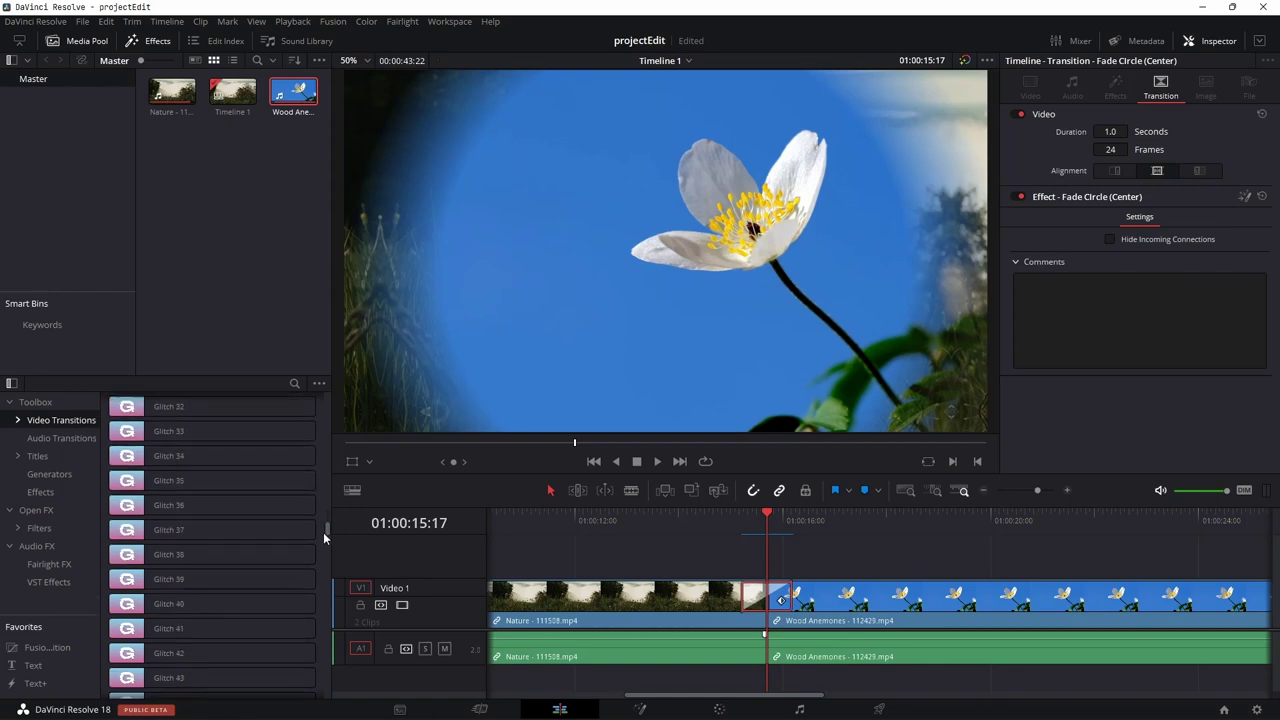
scroll(200, 595, "down", 2)
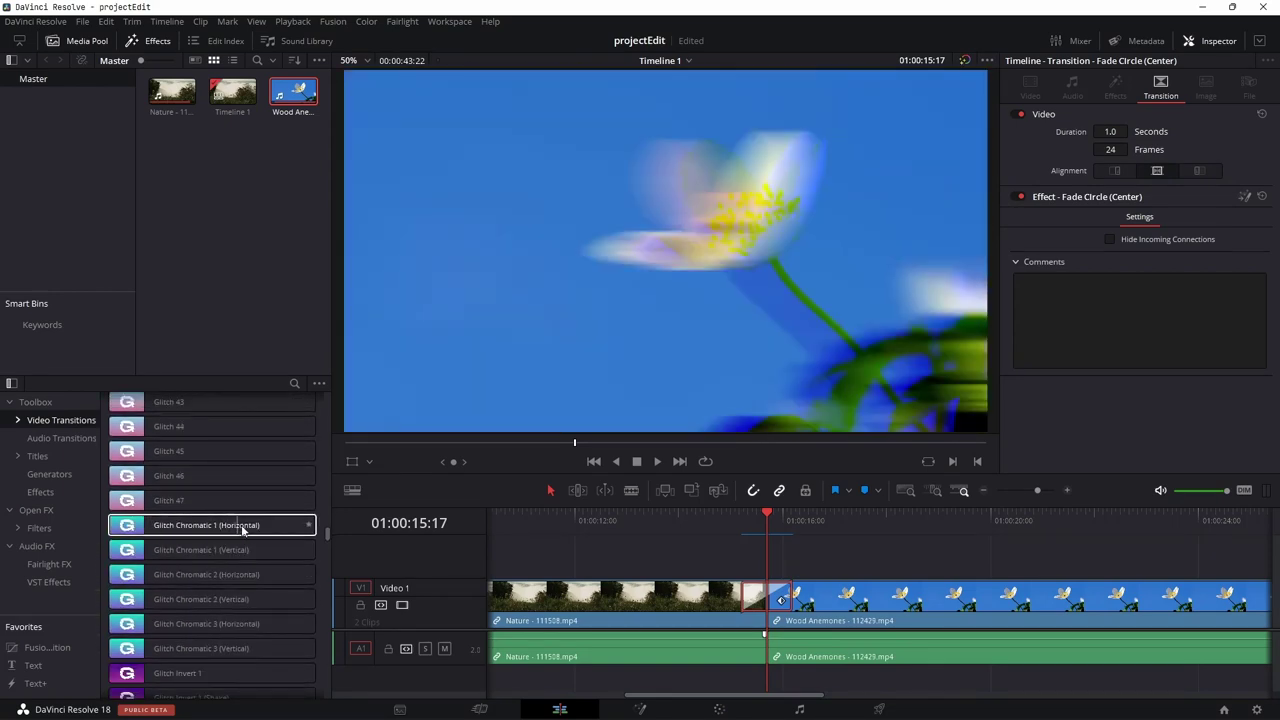
scroll(206, 530, "down", 2)
scroll(175, 566, "down", 10)
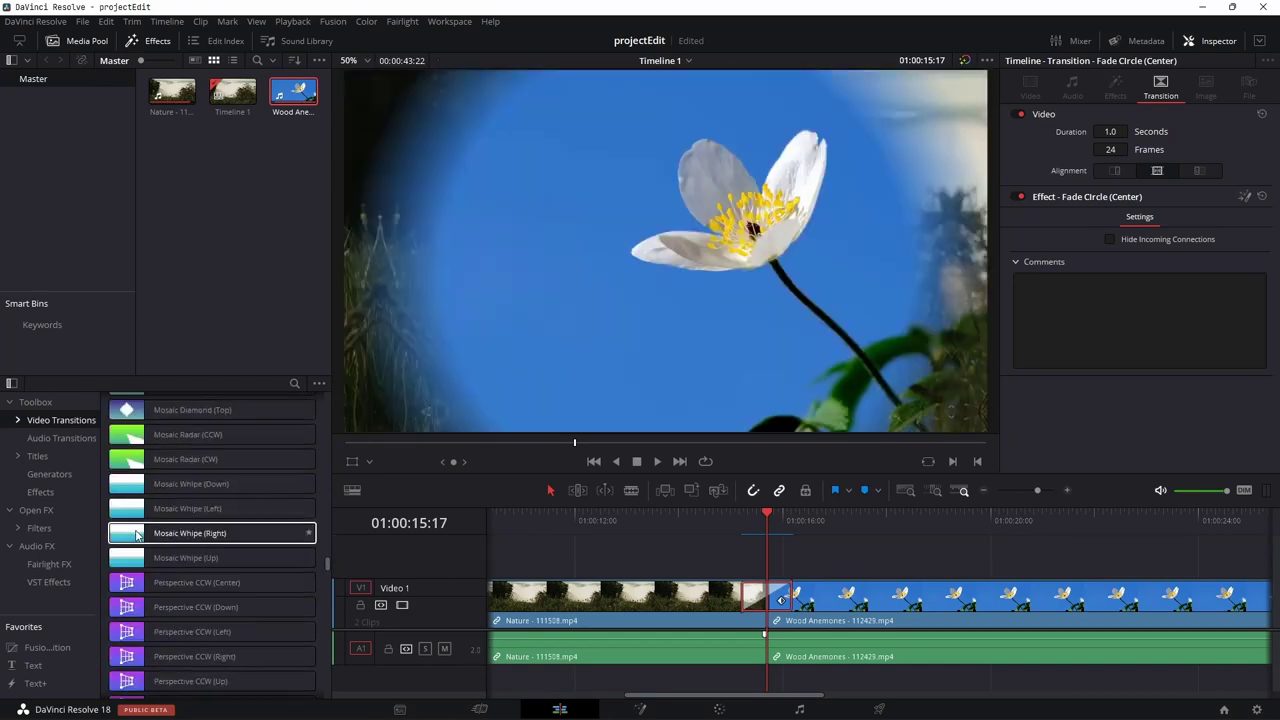
scroll(170, 575, "down", 5)
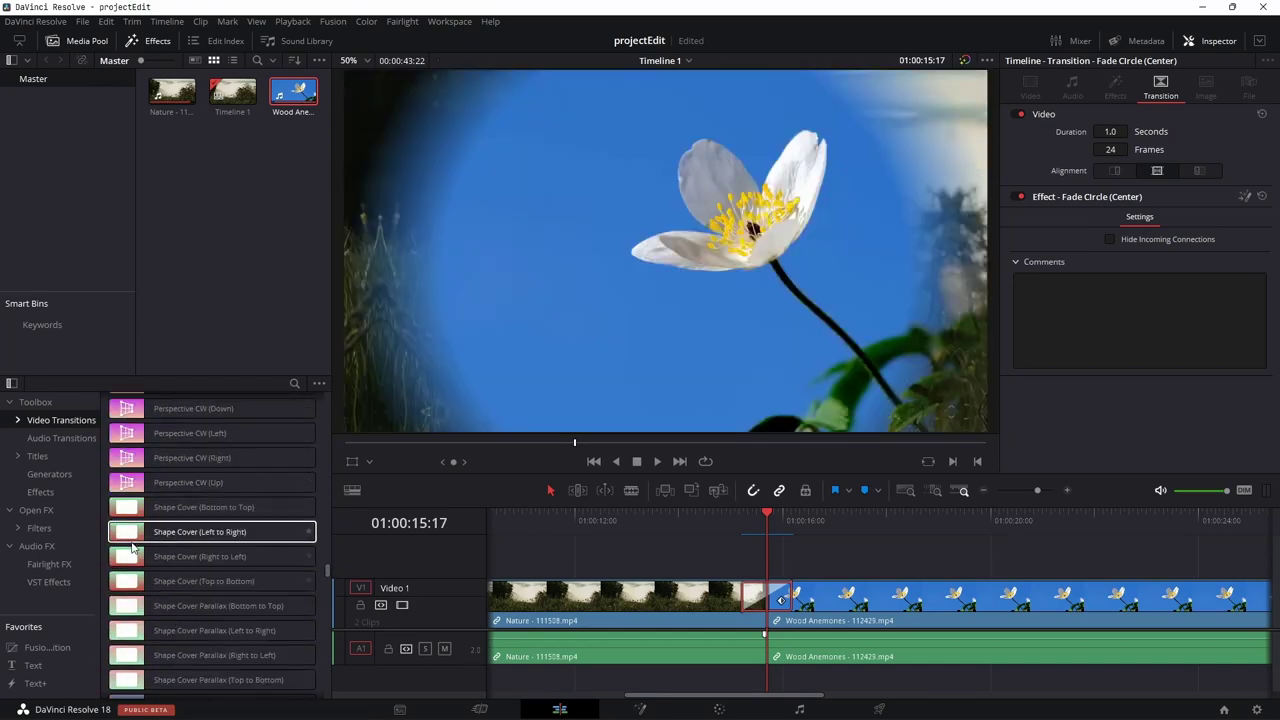
scroll(159, 544, "down", 5)
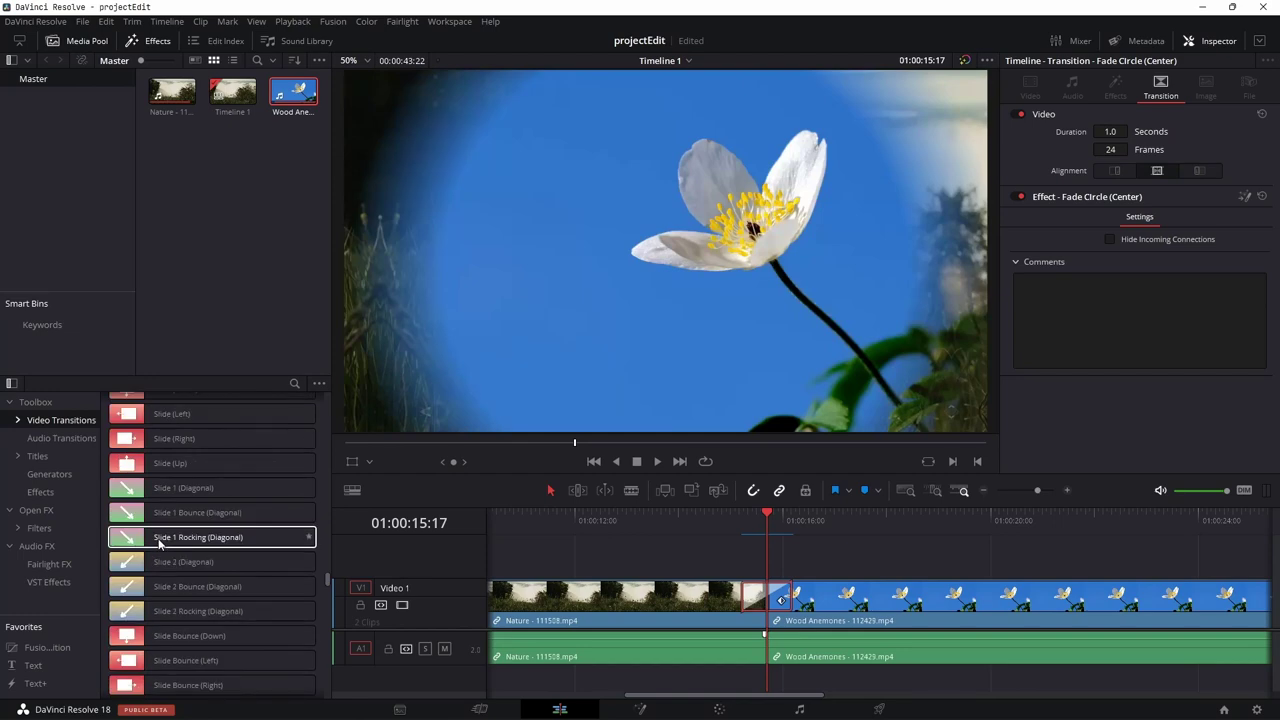
scroll(159, 544, "down", 5)
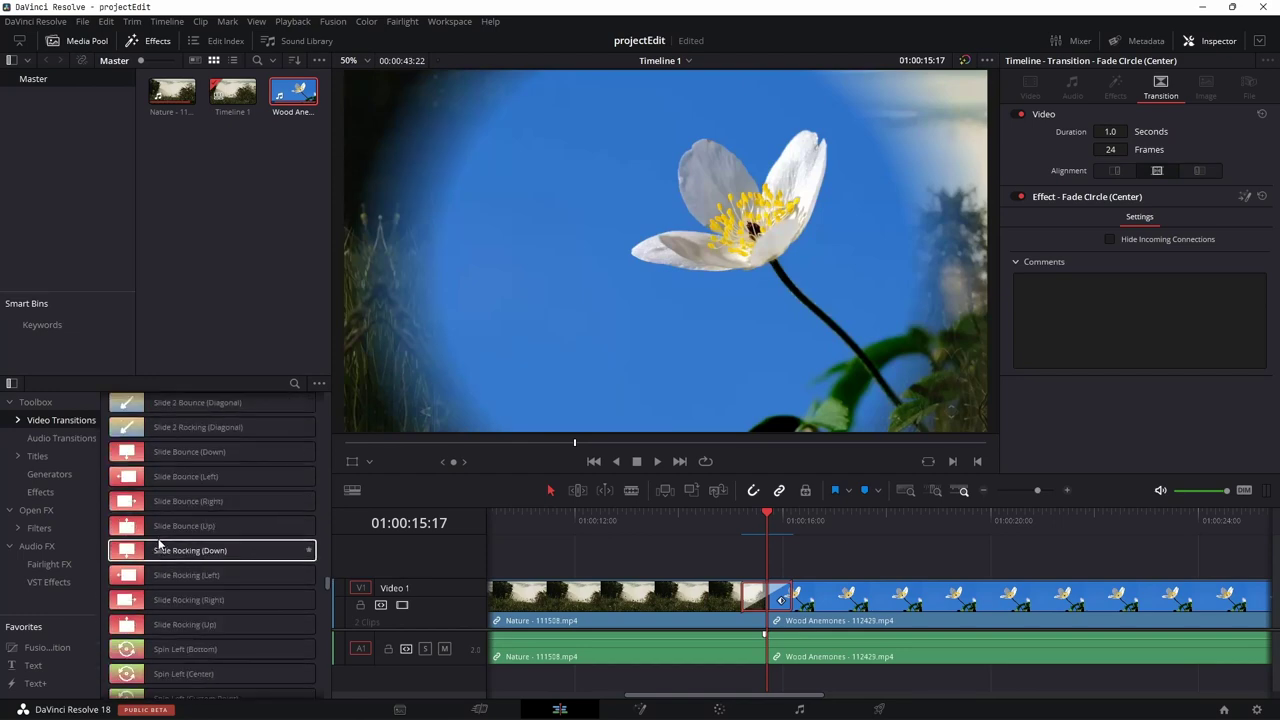
scroll(160, 550, "down", 5)
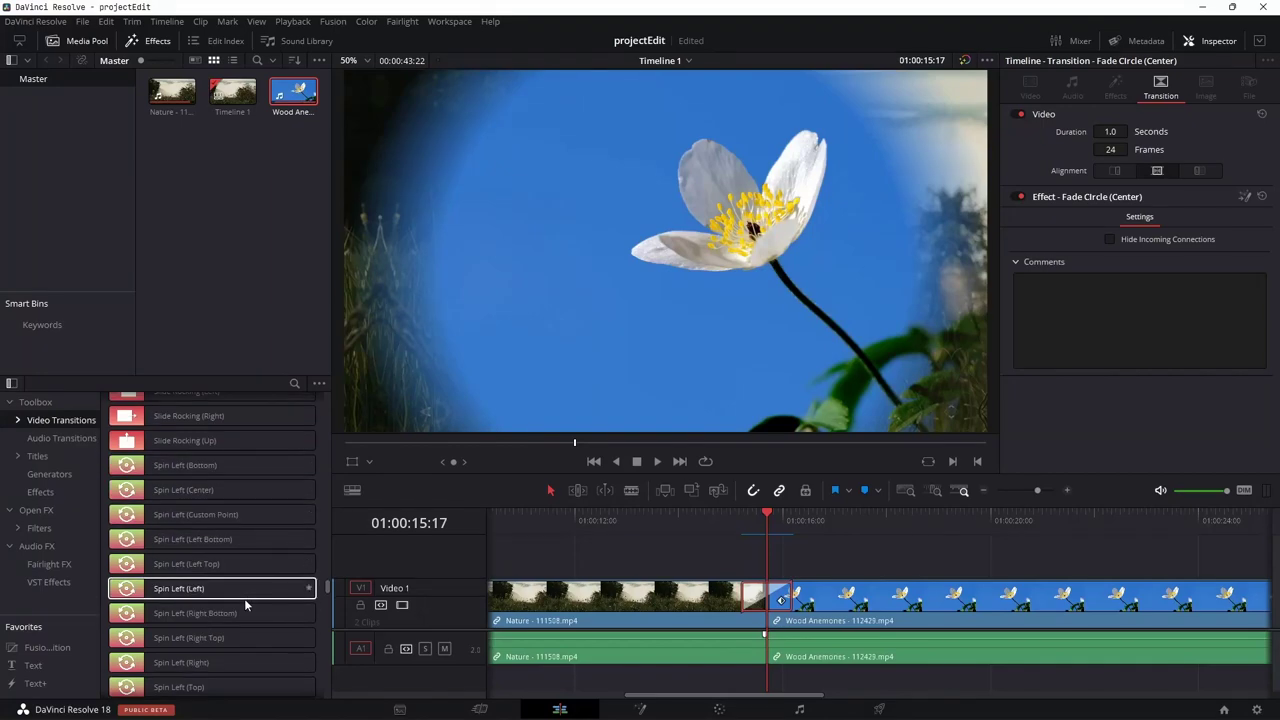
scroll(229, 591, "down", 3)
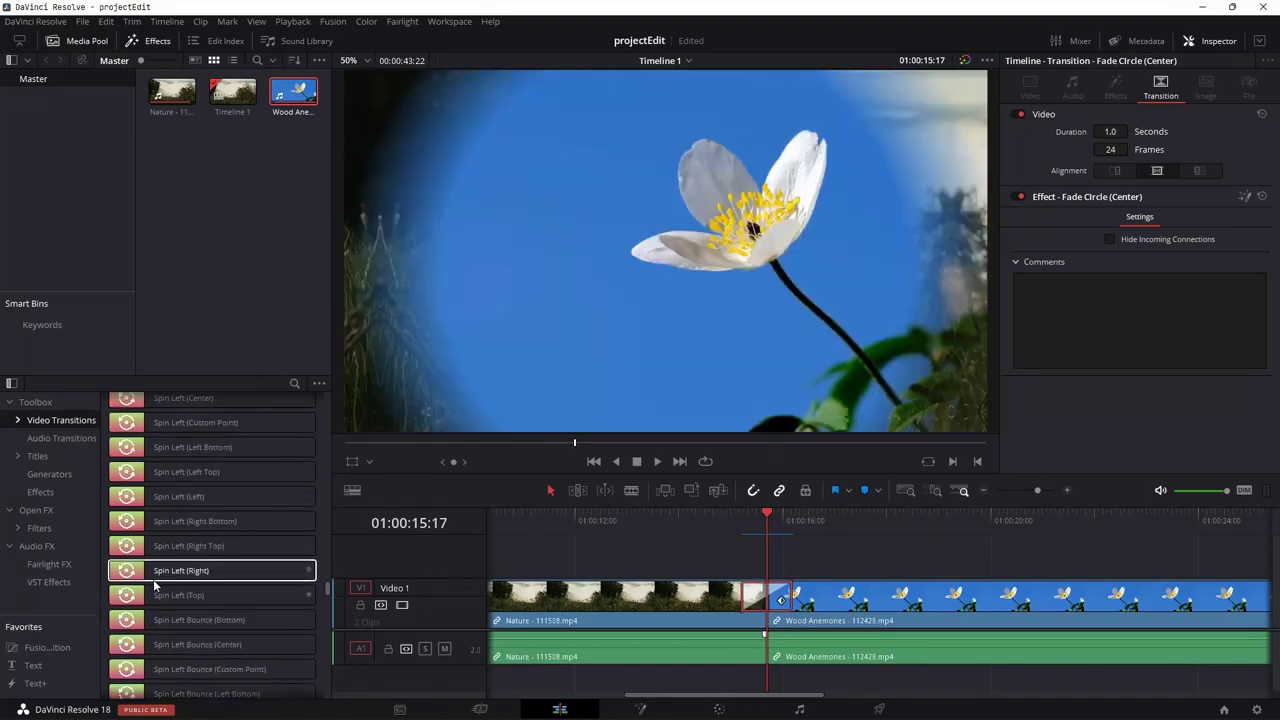
scroll(196, 600, "down", 10)
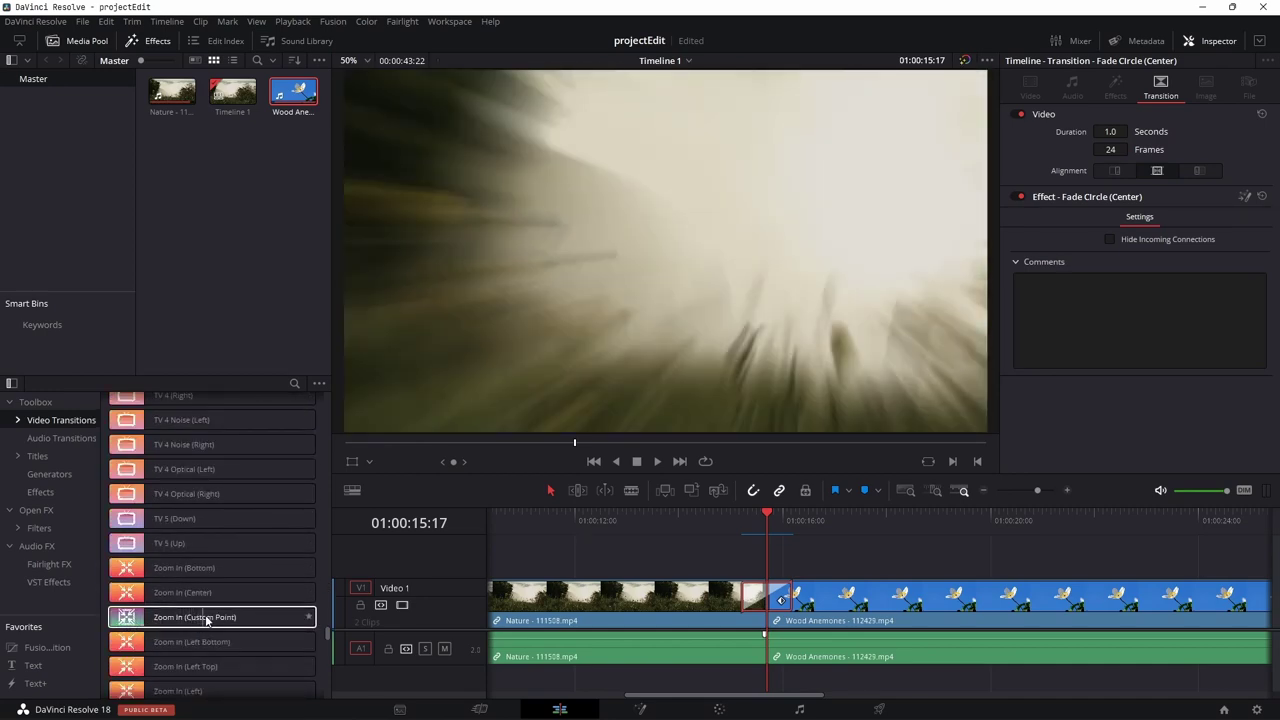
Replace the cut's transition with Zoom In (Custom Point) and play it from just before.
left_click_drag(196, 617, 778, 598)
left_click_drag(736, 518, 720, 524)
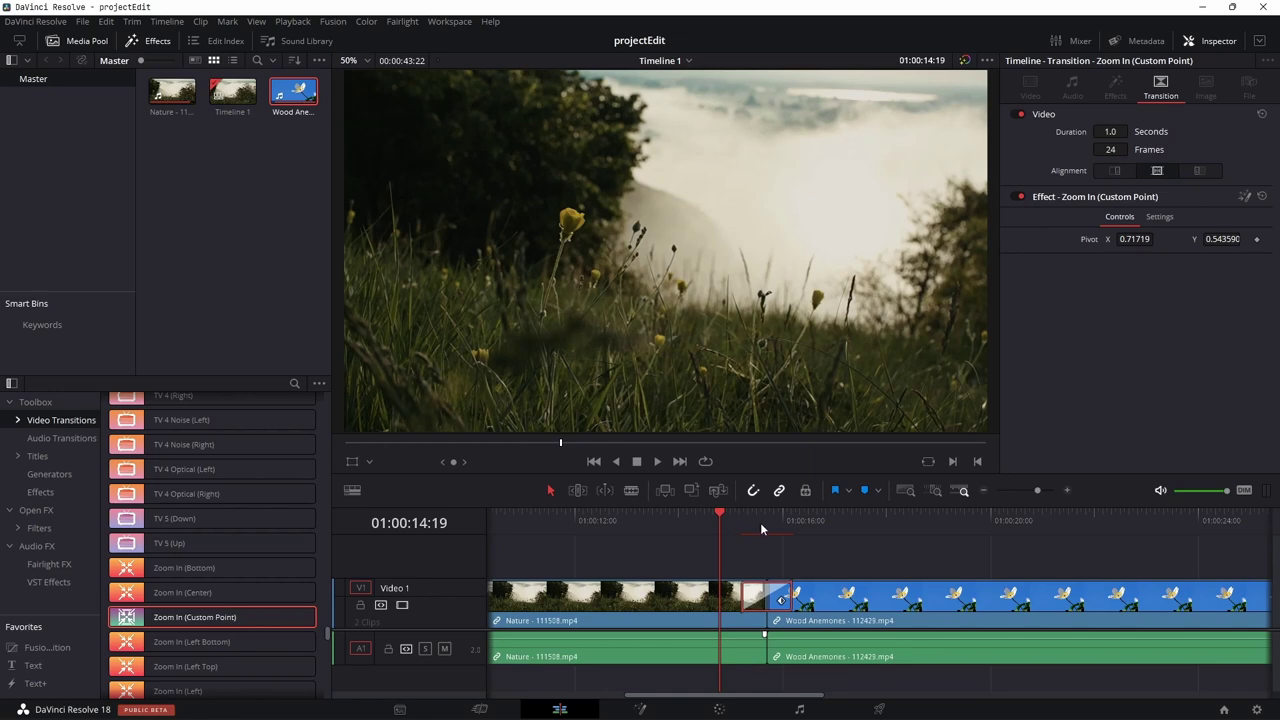
key("space")
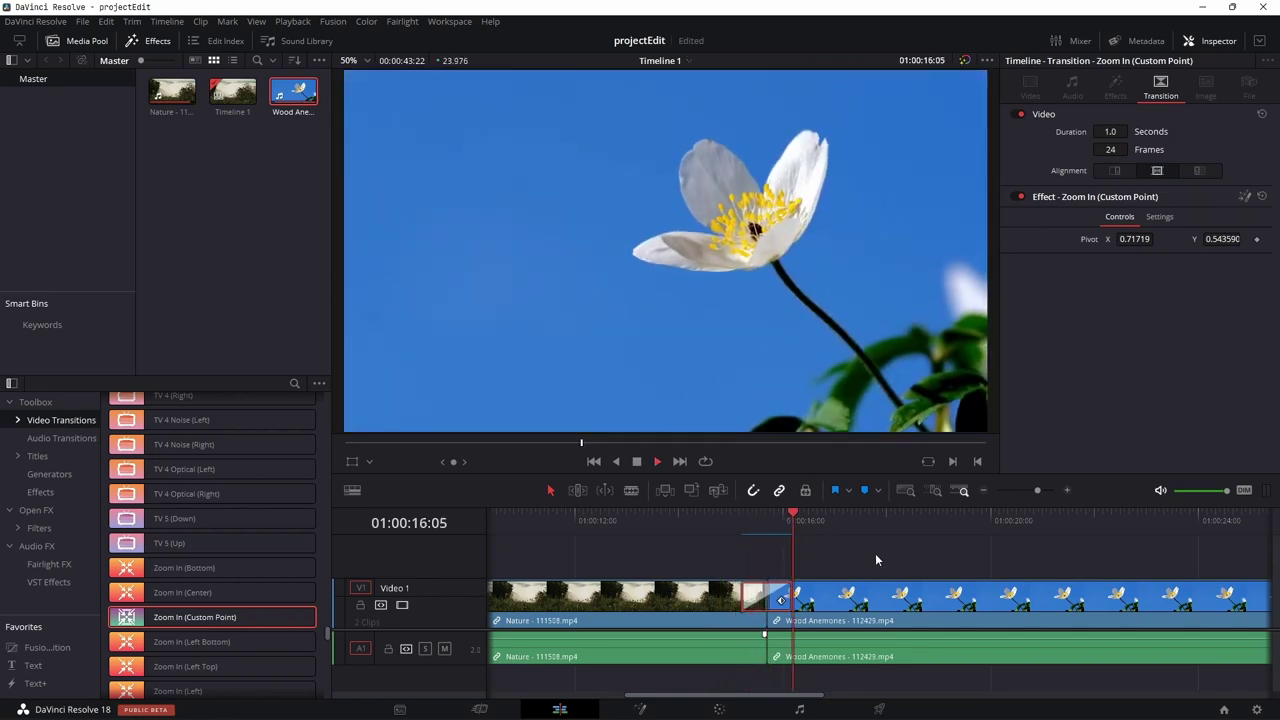
Replay the zoom preview, stop it, and park the playhead mid-transition.
left_click(721, 526)
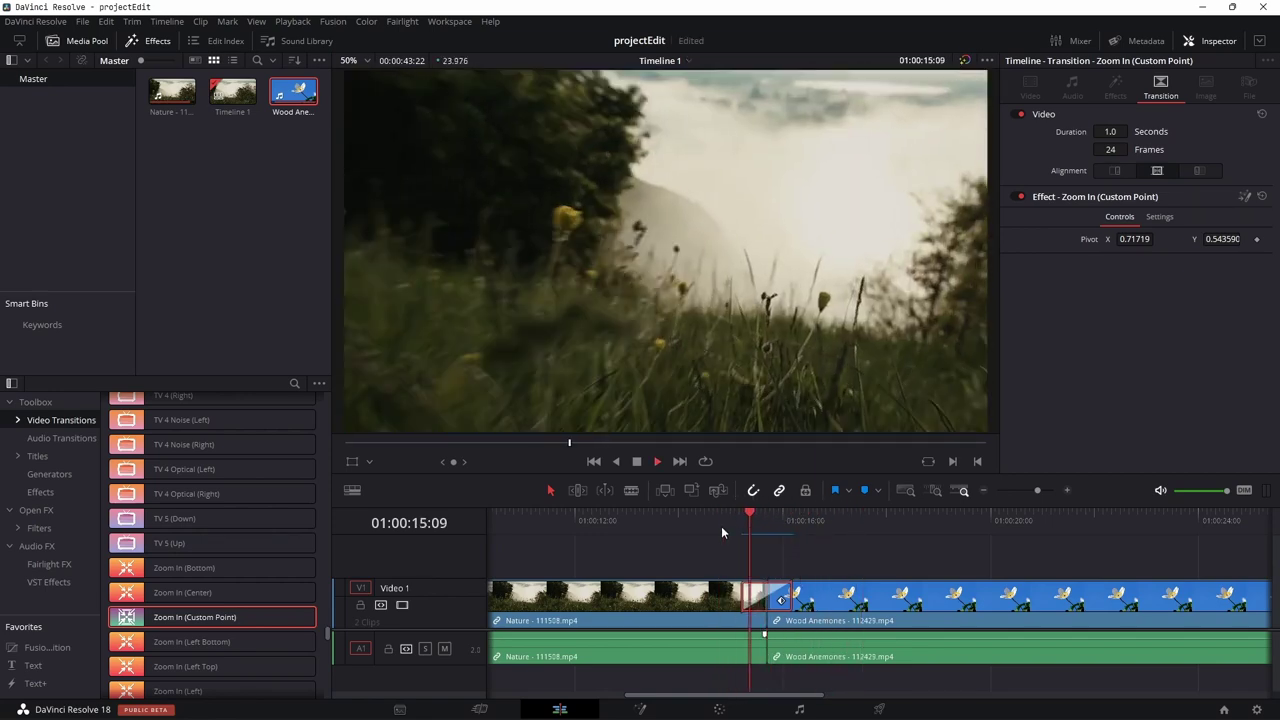
left_click(721, 526)
key("space")
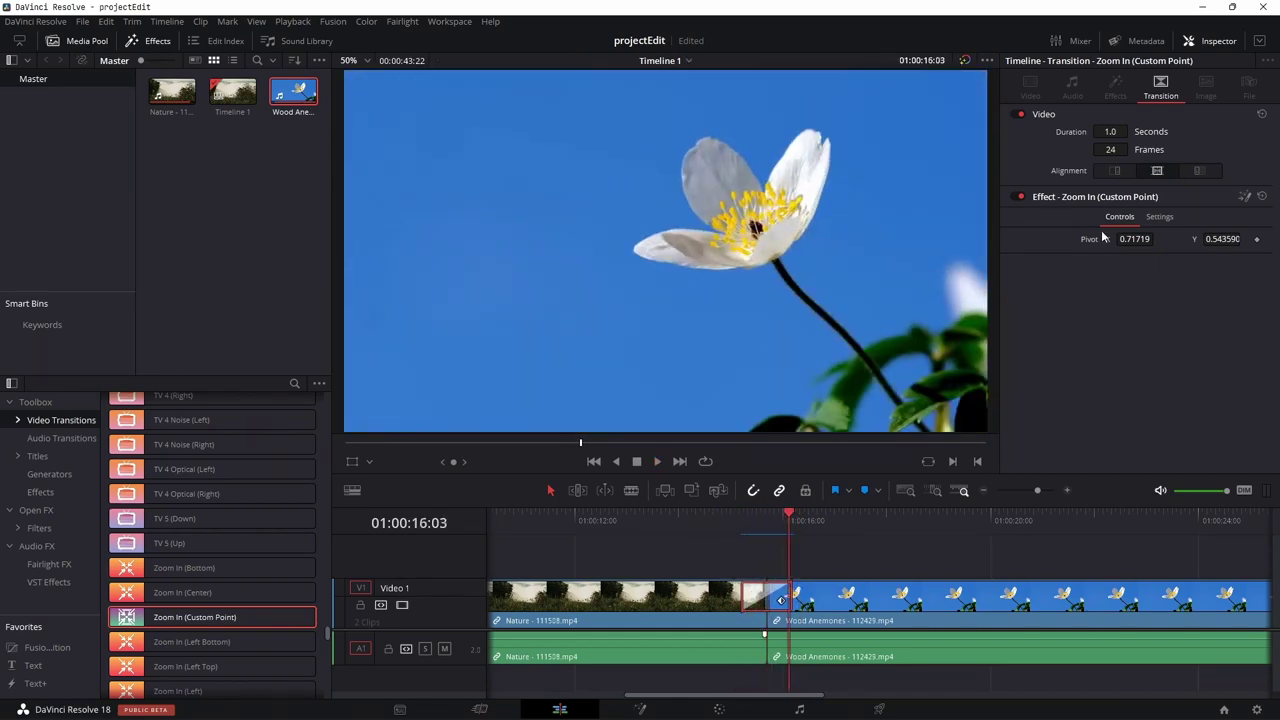
key("Left")
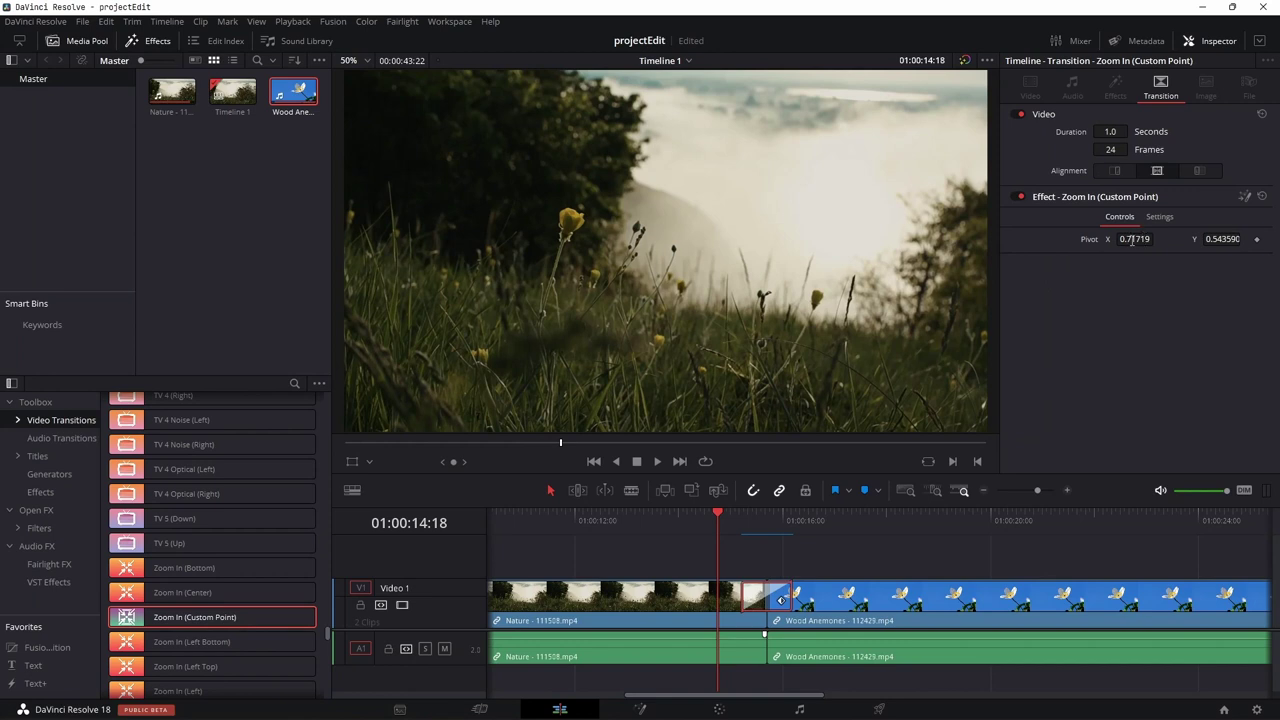
left_click(765, 522)
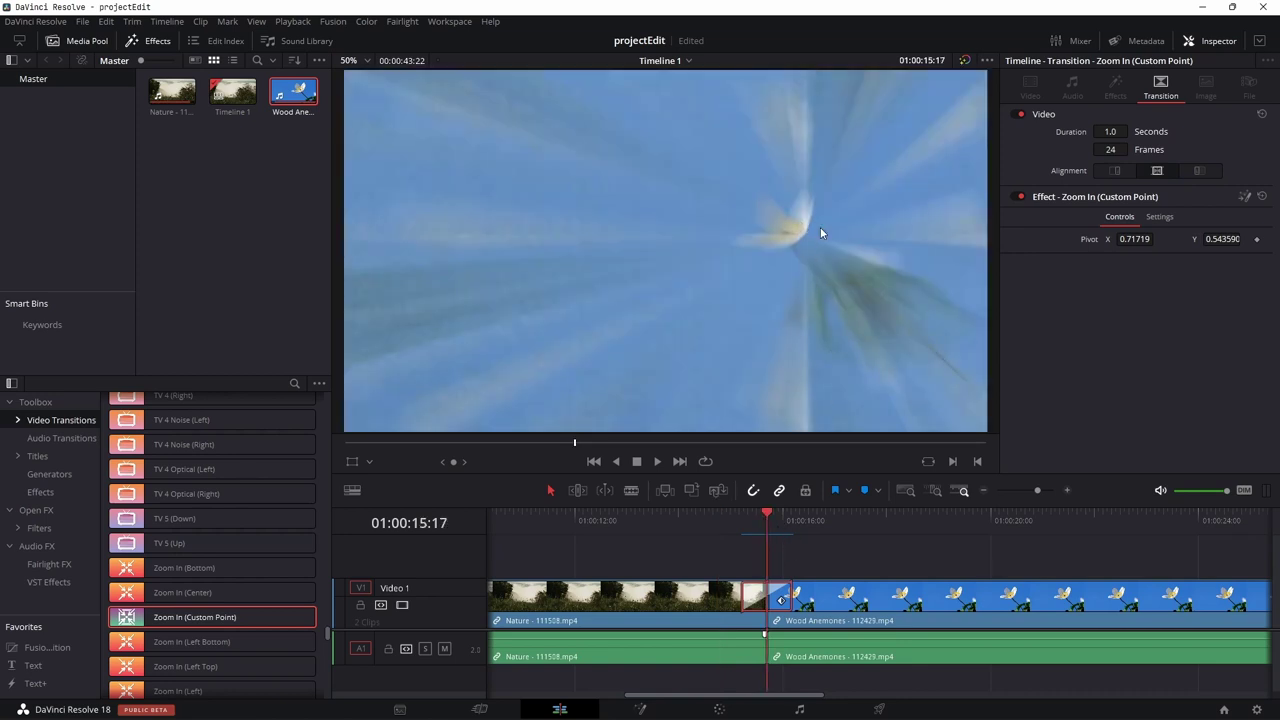
Show the zoom pivot in the viewer and move it to the lower-left of the frame.
left_click(369, 462)
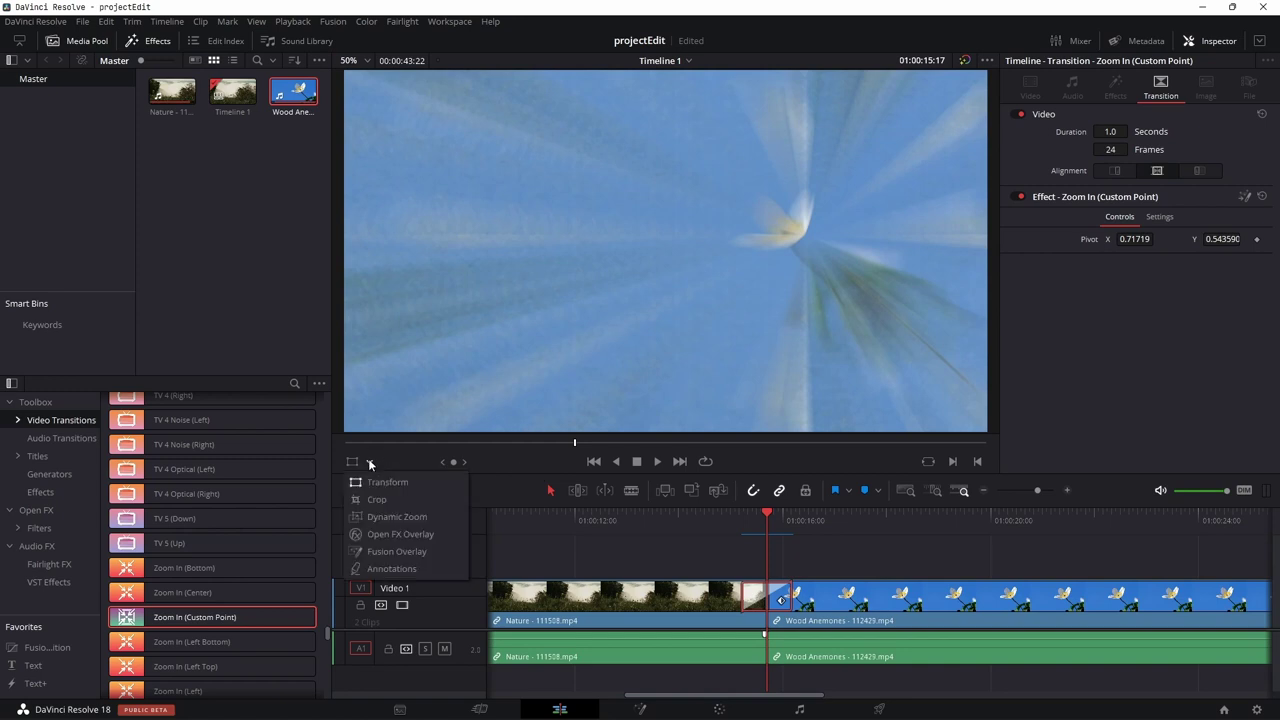
left_click(366, 549)
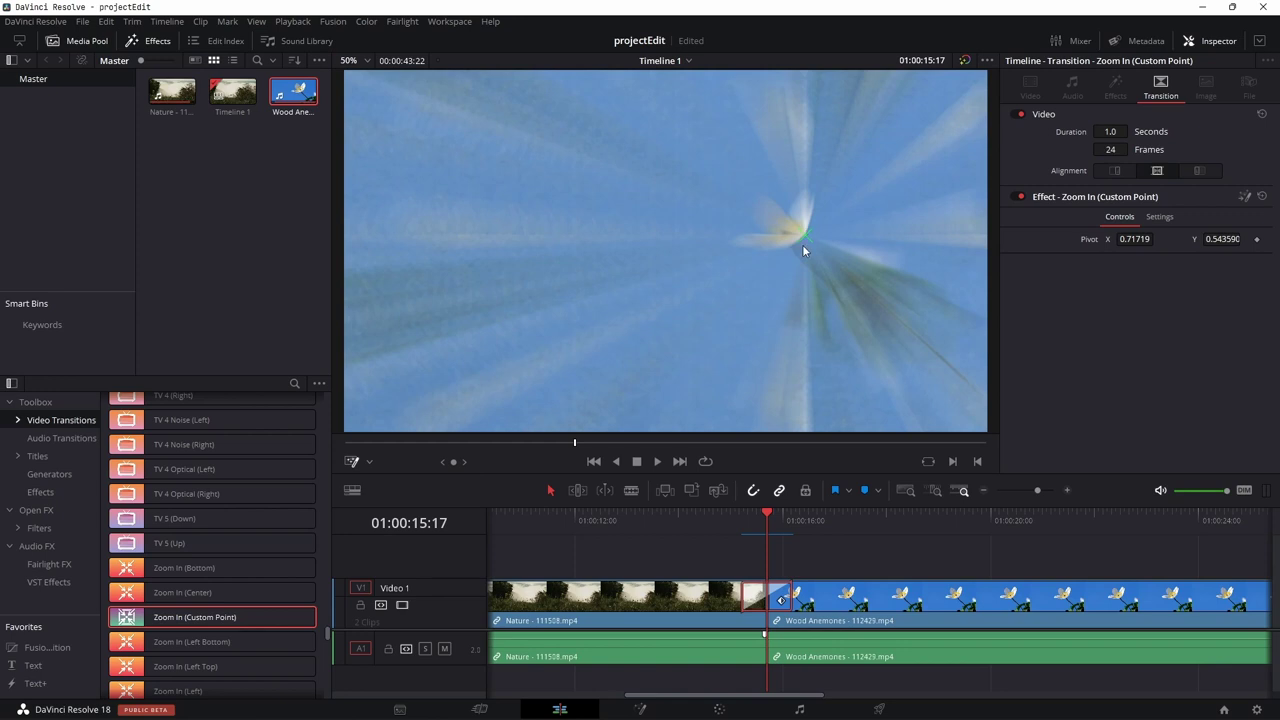
mouse_move(804, 233)
left_mouse_down()
mouse_move(779, 179)
mouse_move(541, 177)
mouse_move(406, 349)
mouse_move(404, 389)
left_mouse_up()
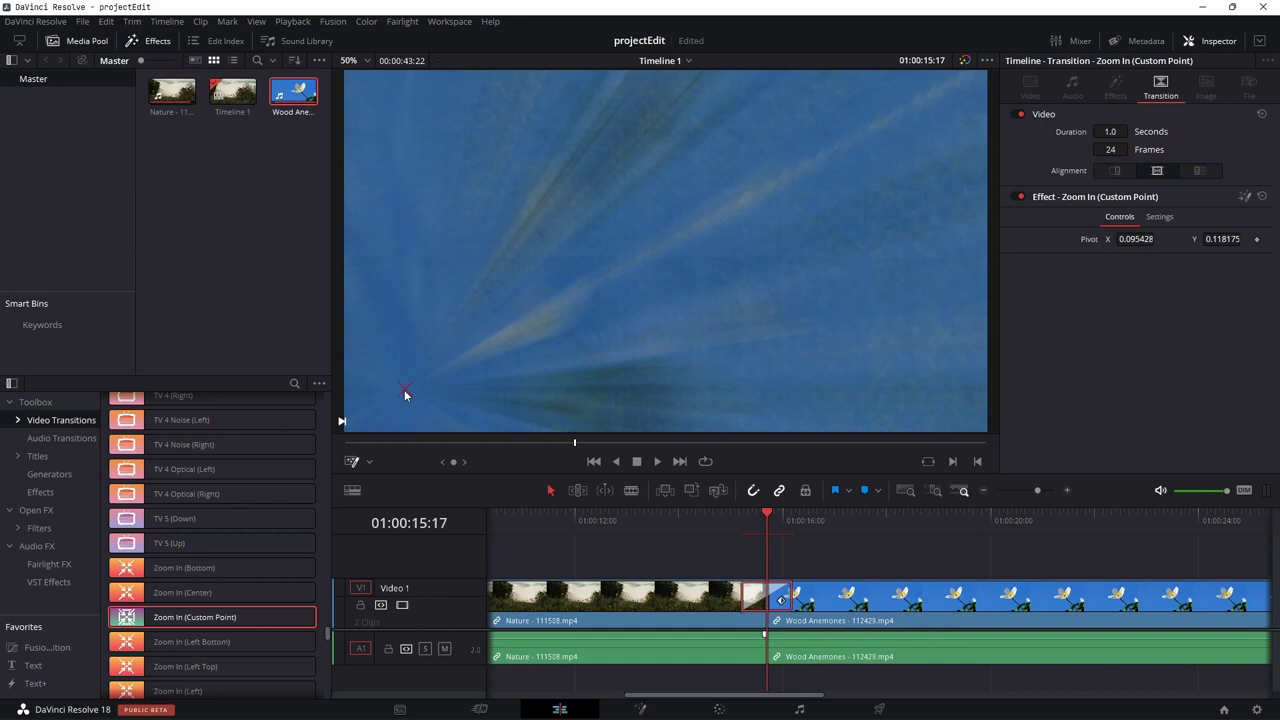
Play the transition with the new pivot, then delete it.
left_click(726, 526)
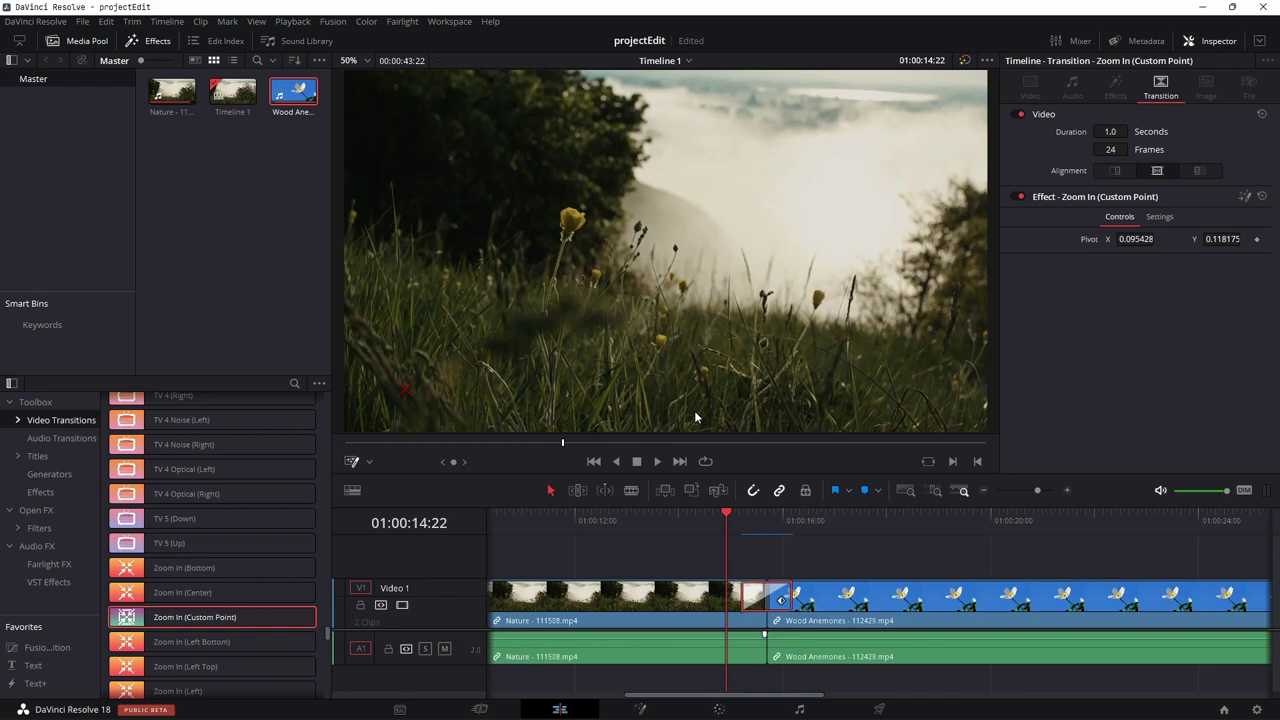
key("space")
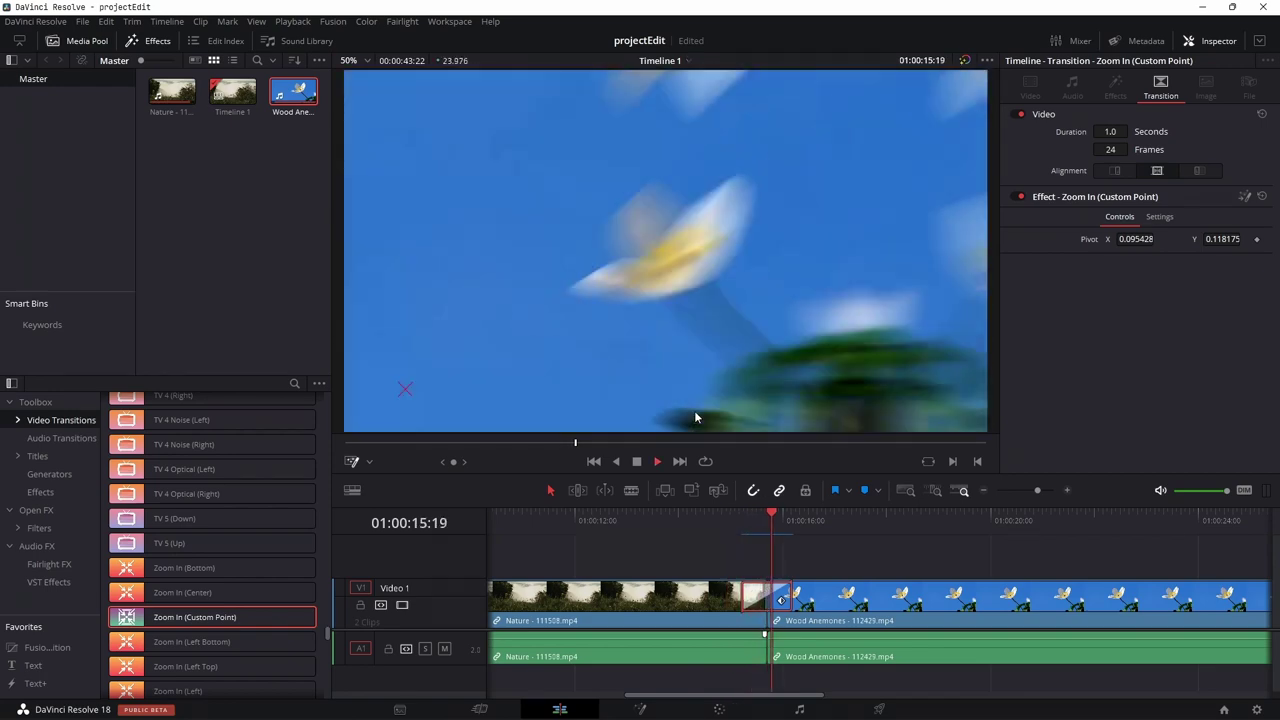
left_click(720, 514)
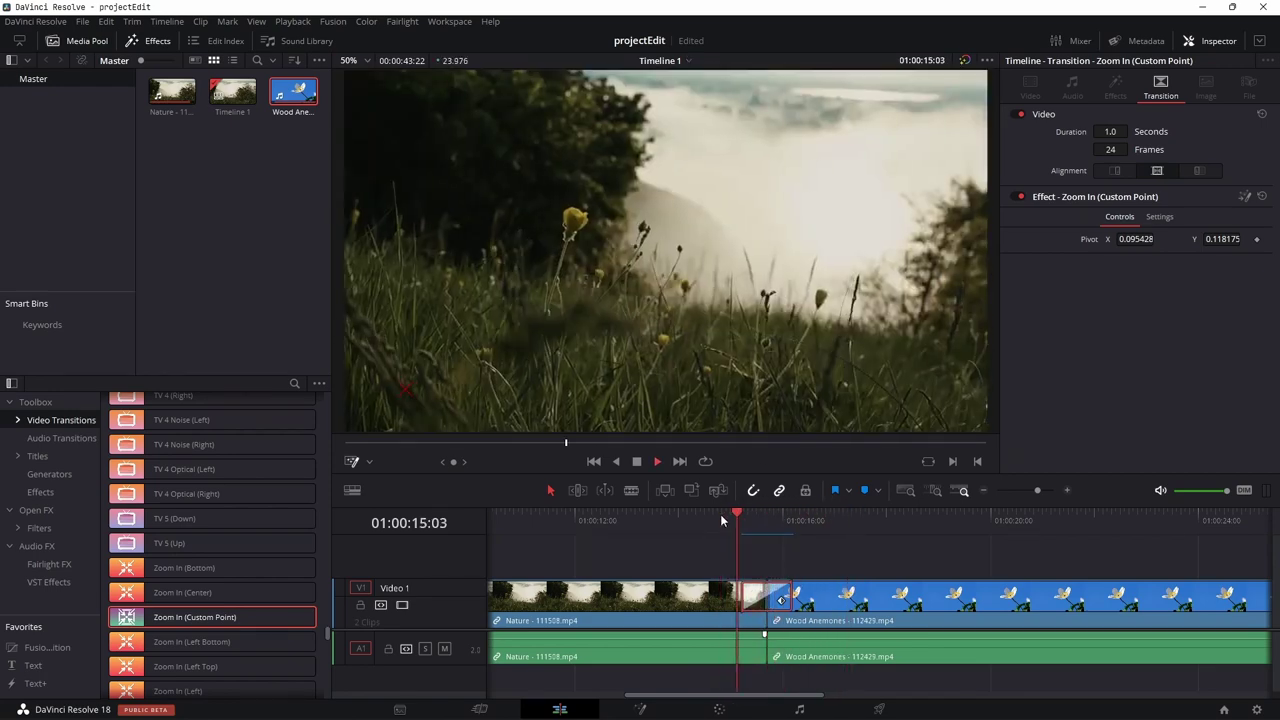
key("Delete")
Scroll to Toolbox > Titles and down to the EE_SWIFT_Titles Autobox set.
scroll(318, 583, "down", 5)
scroll(318, 576, "down", 10)
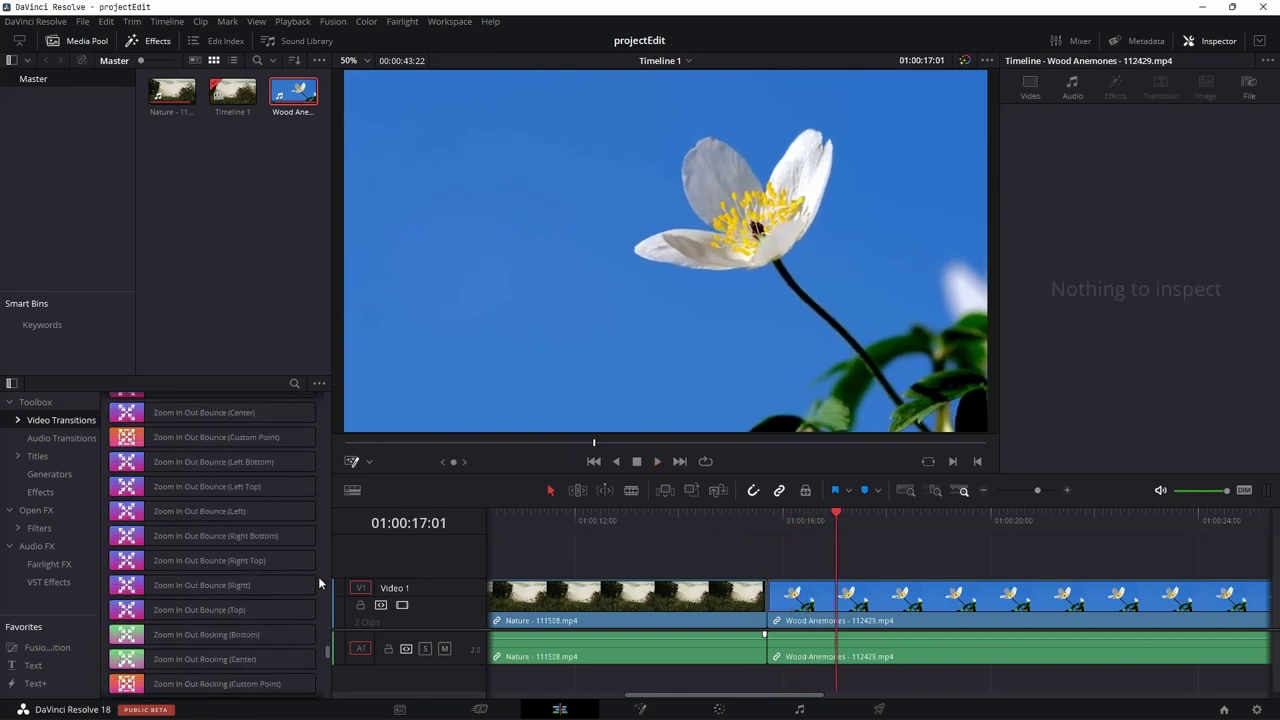
scroll(318, 576, "down", 3)
scroll(296, 515, "up", 15)
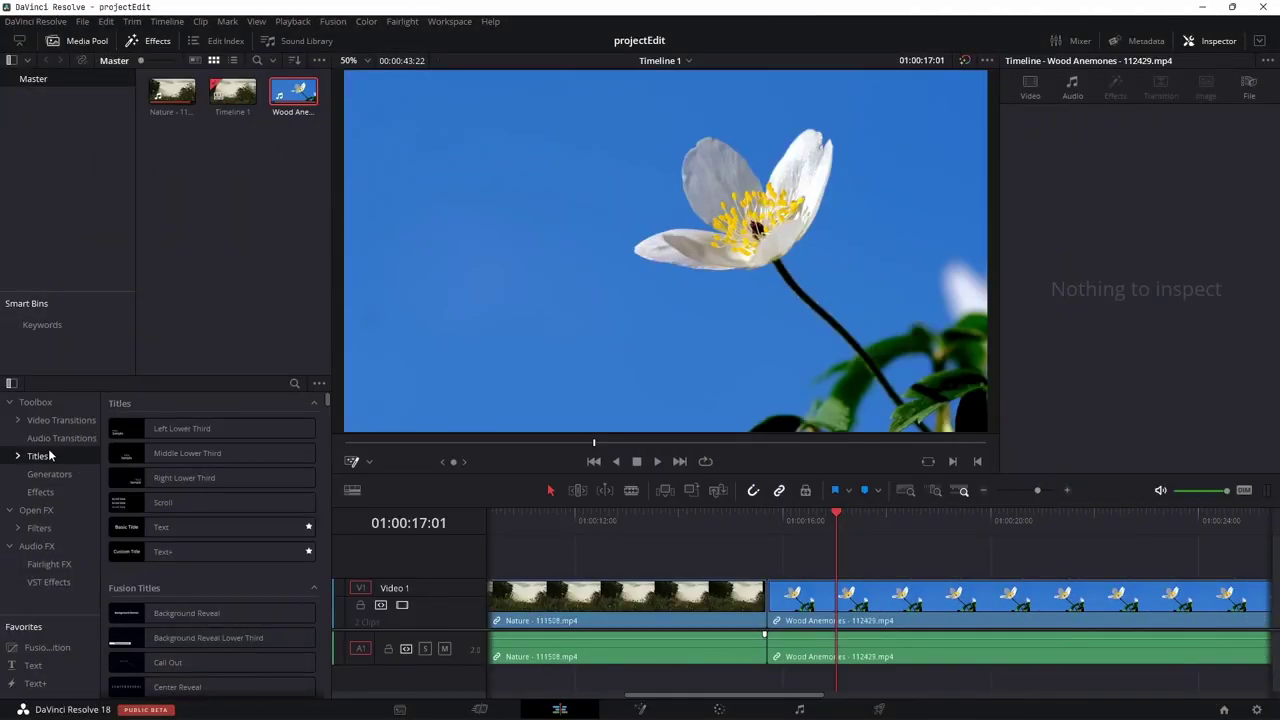
scroll(257, 500, "down", 10)
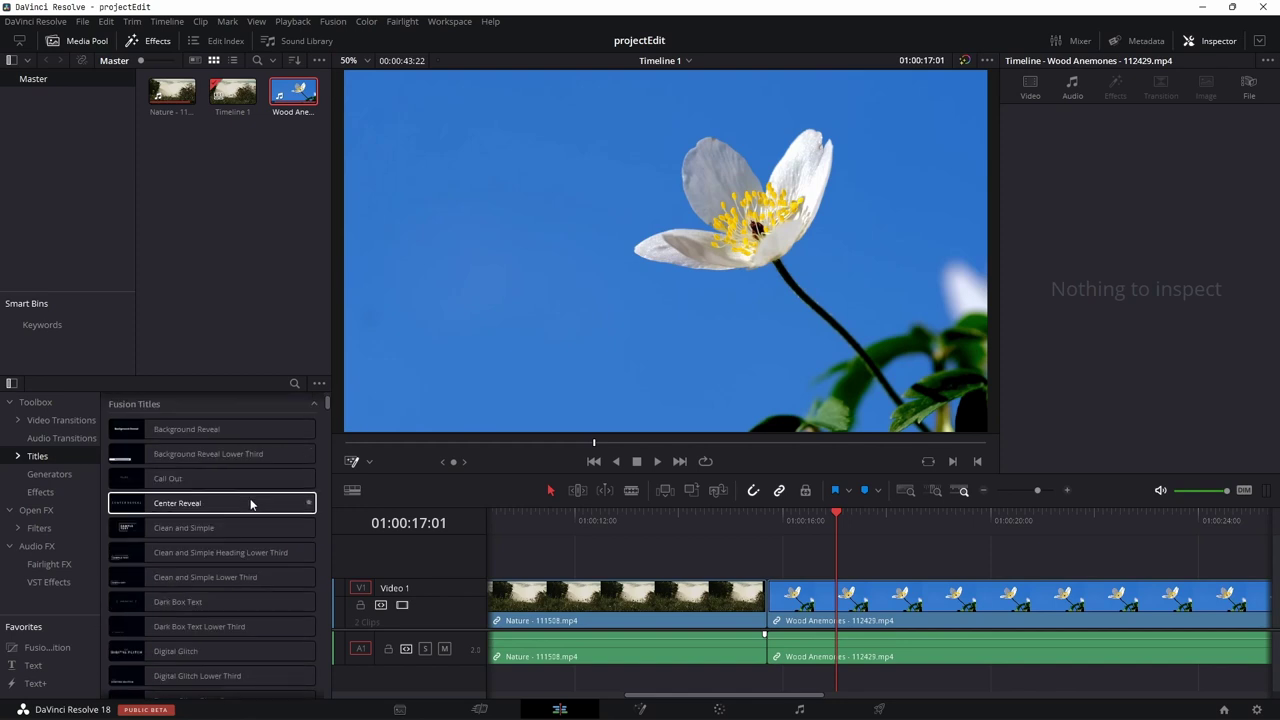
scroll(329, 422, "down", 10)
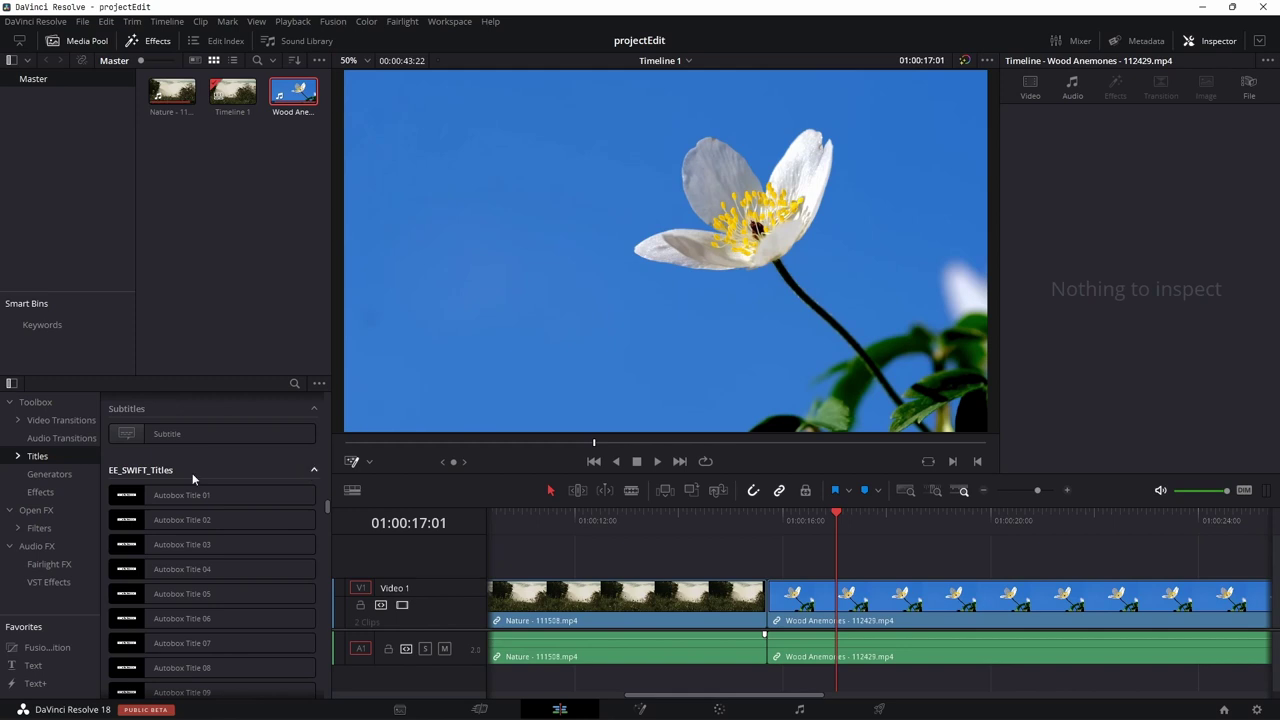
scroll(194, 473, "down", 5)
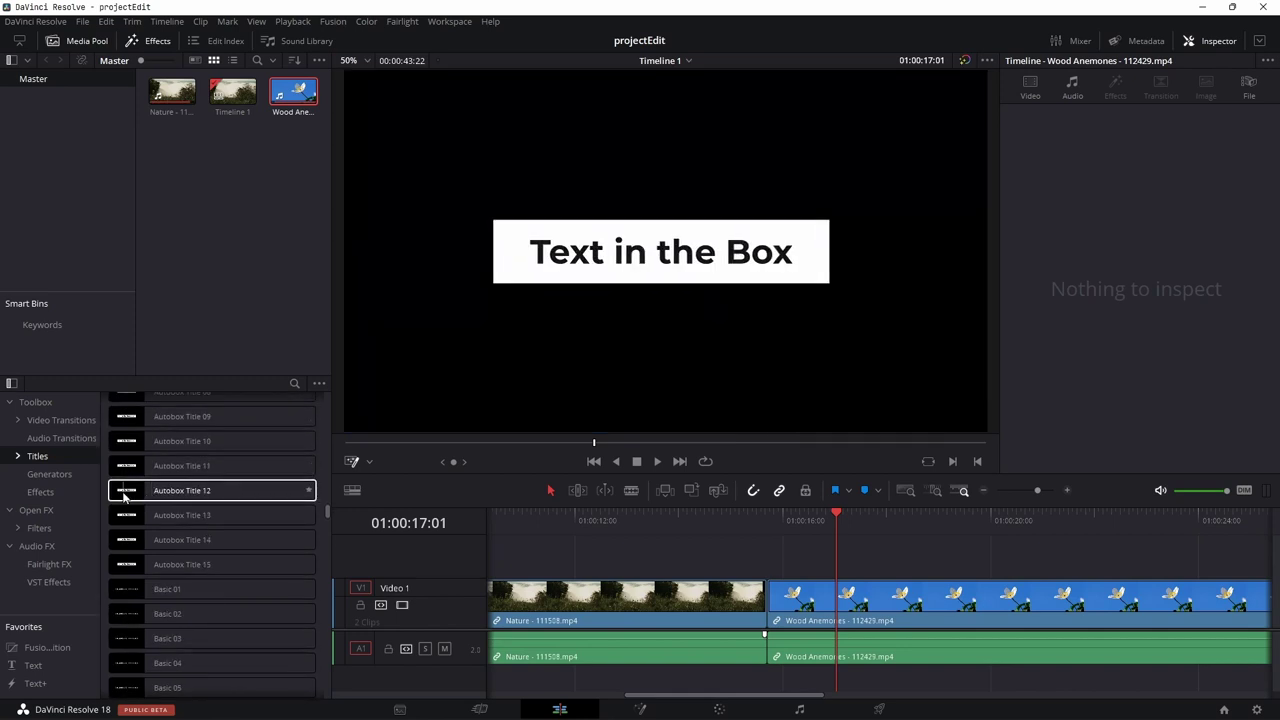
Add Autobox Title 12 on Video 2 above Nature and change its text to 'Text in the Box text'.
left_click_drag(182, 492, 553, 557)
left_click(606, 516)
left_click(671, 556)
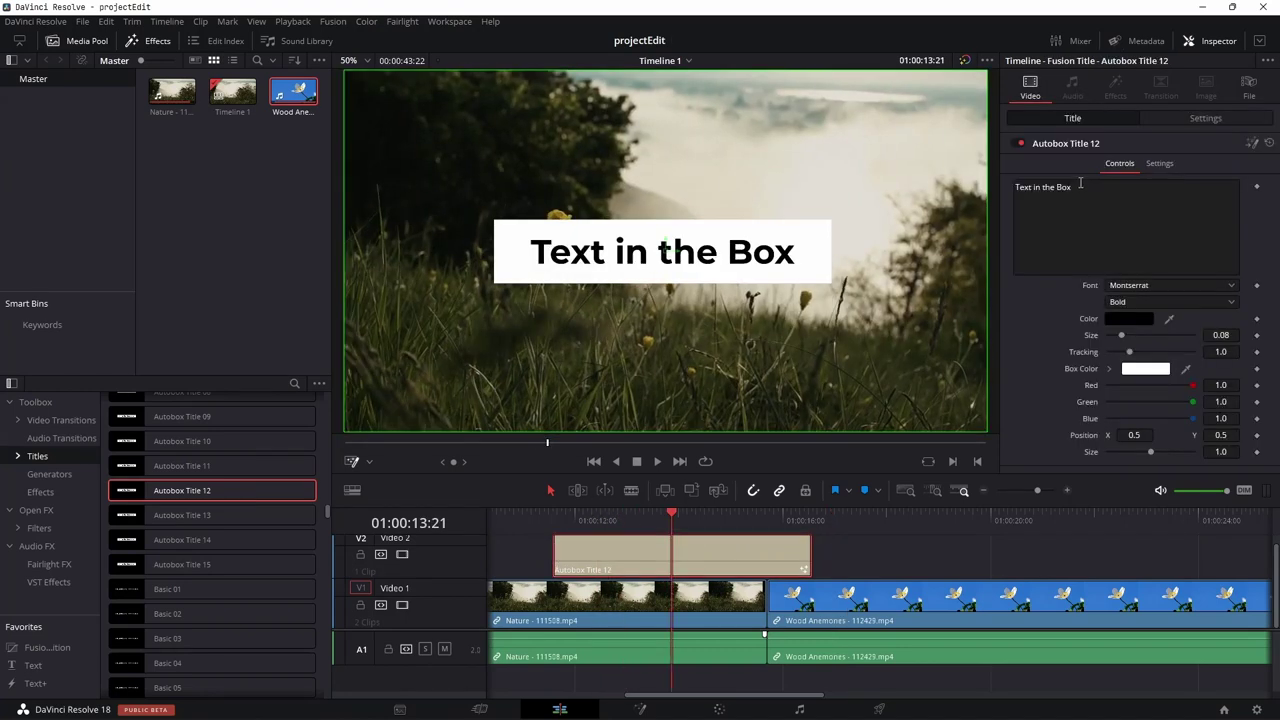
left_click(1101, 196)
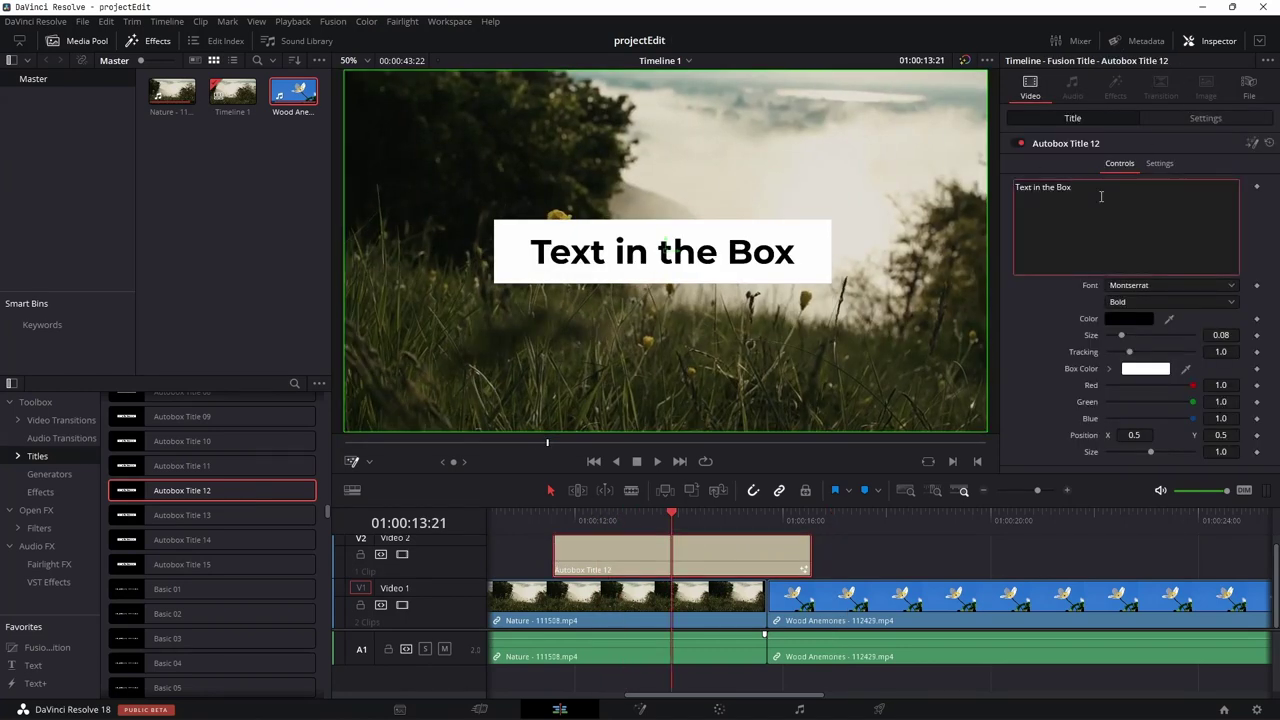
type("text")
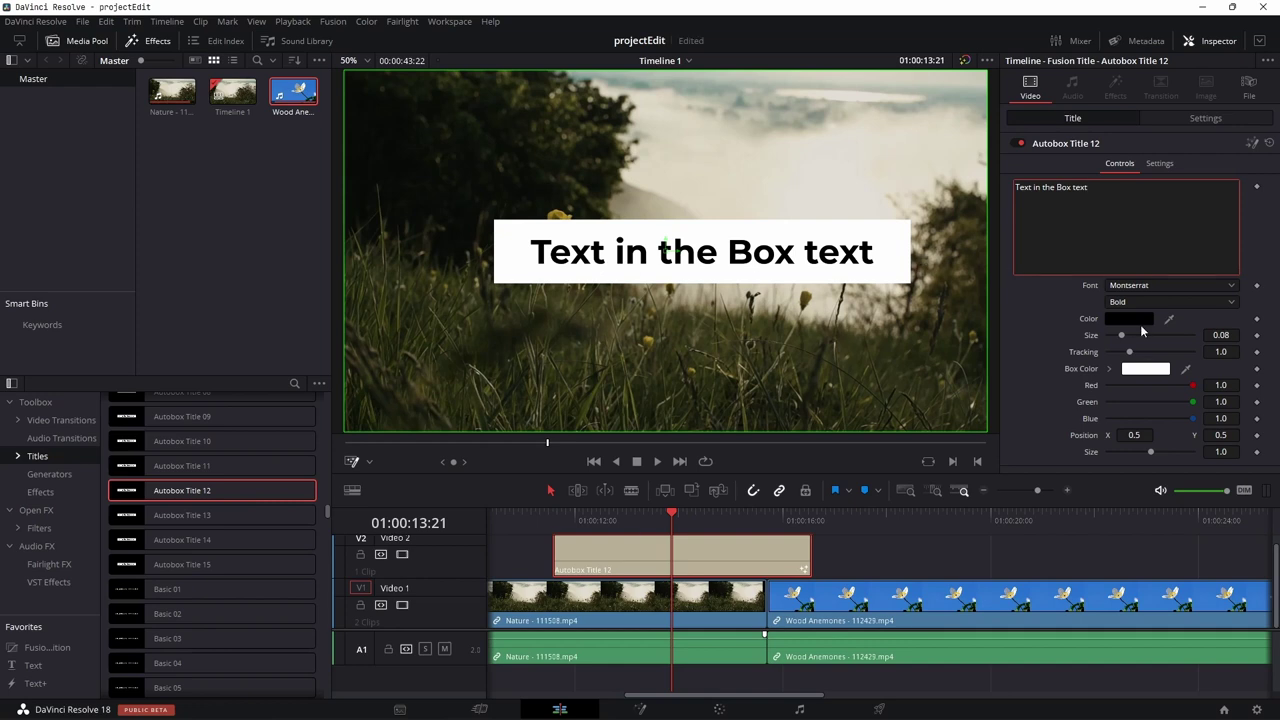
Keep the Montserrat font and make the title text bright orange.
left_click(1128, 287)
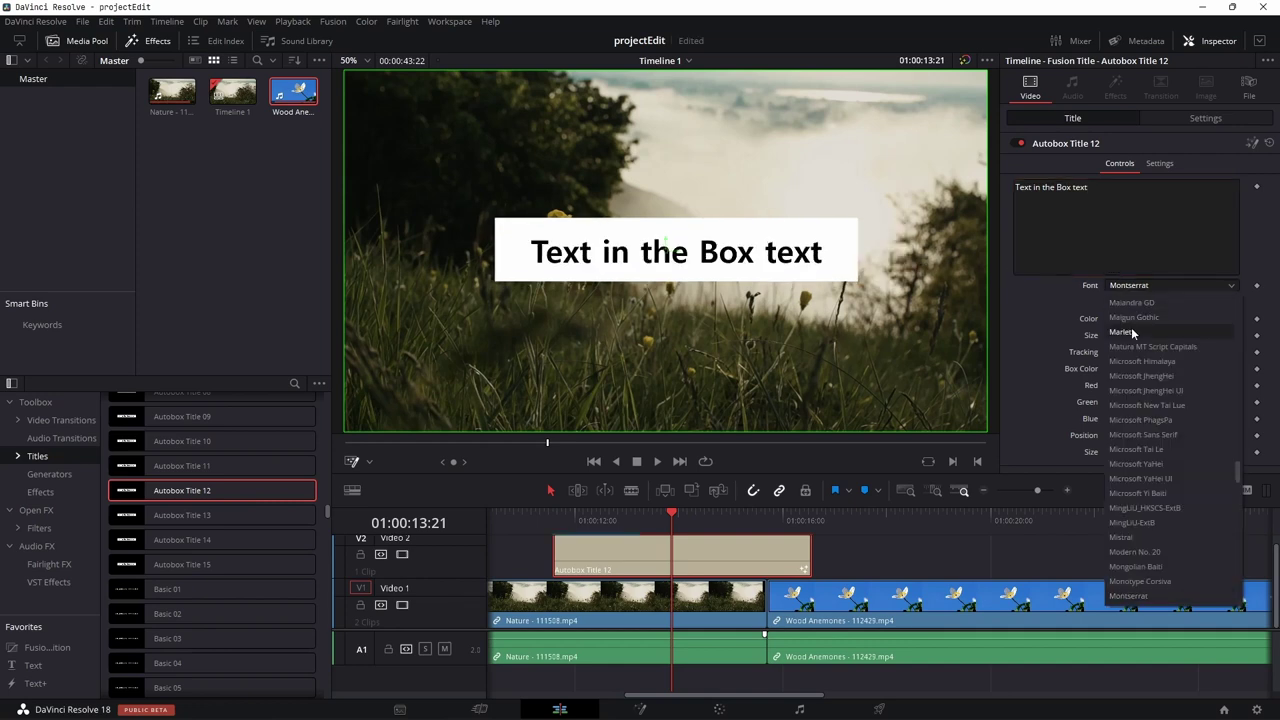
left_click(1067, 371)
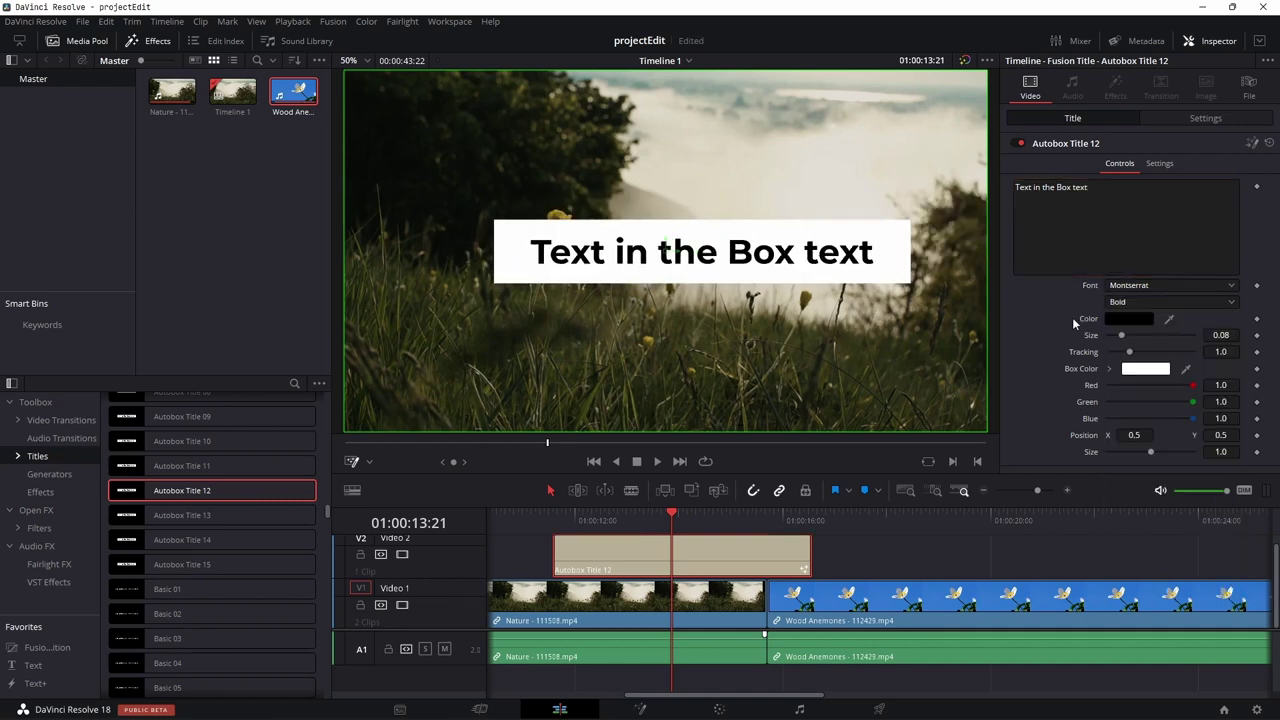
left_click(1130, 317)
left_click_drag(755, 258, 771, 251)
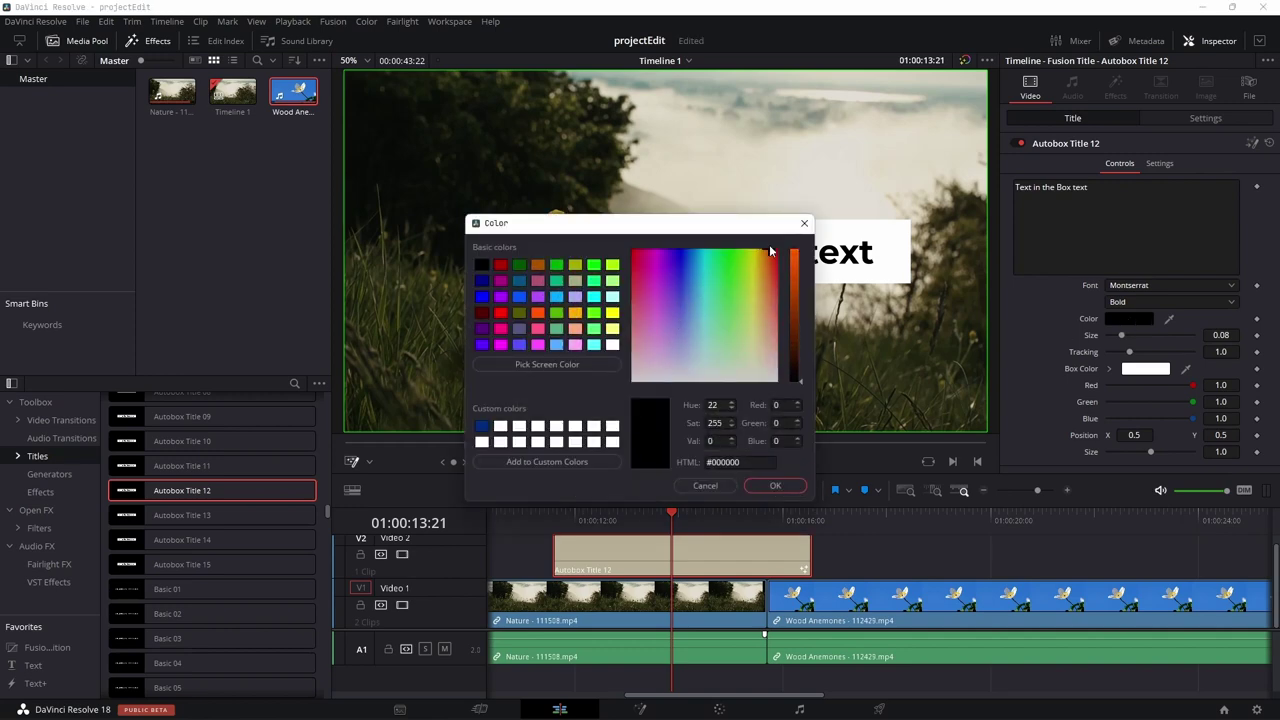
left_click_drag(794, 298, 797, 218)
left_click(775, 485)
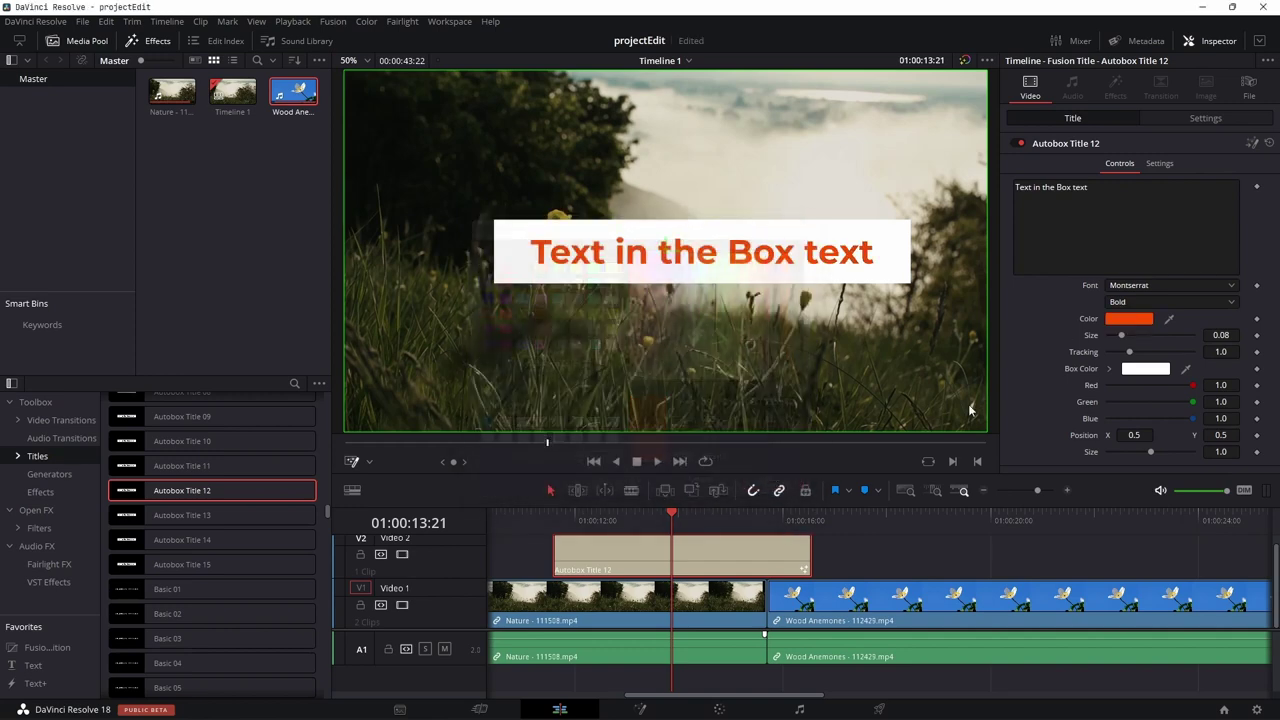
Change the title's box colour to blue.
left_click(1145, 368)
left_click(712, 263)
left_click_drag(712, 263, 681, 257)
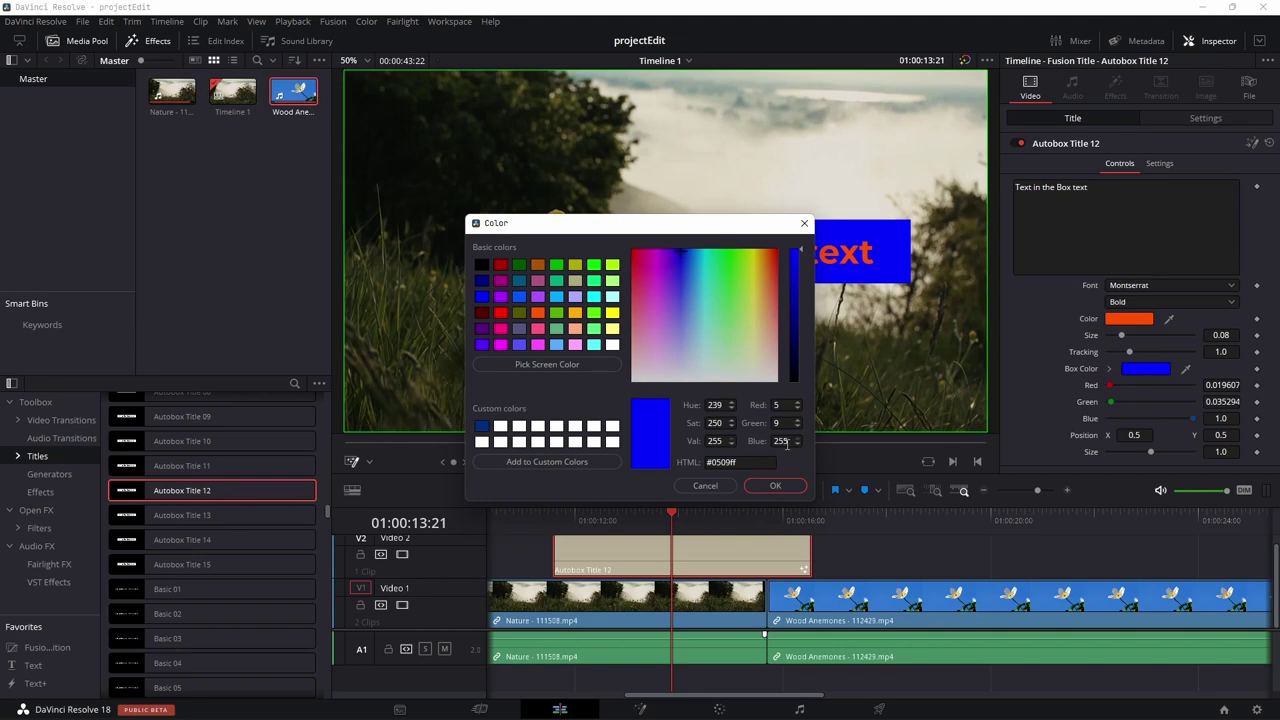
left_click(775, 485)
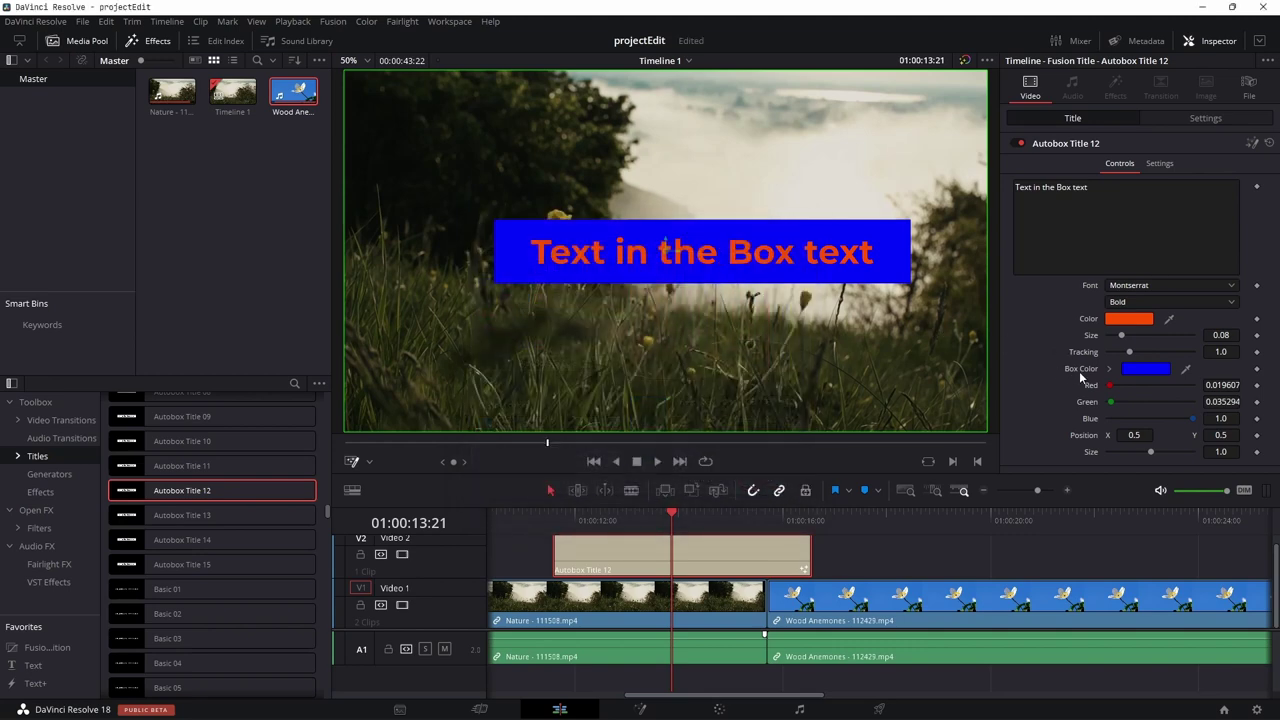
Set the letter tracking to 0.976 and shift the title box left.
mouse_move(1129, 352)
left_mouse_down()
mouse_move(1165, 352)
mouse_move(1105, 352)
mouse_move(1135, 352)
mouse_move(1118, 335)
left_mouse_up()
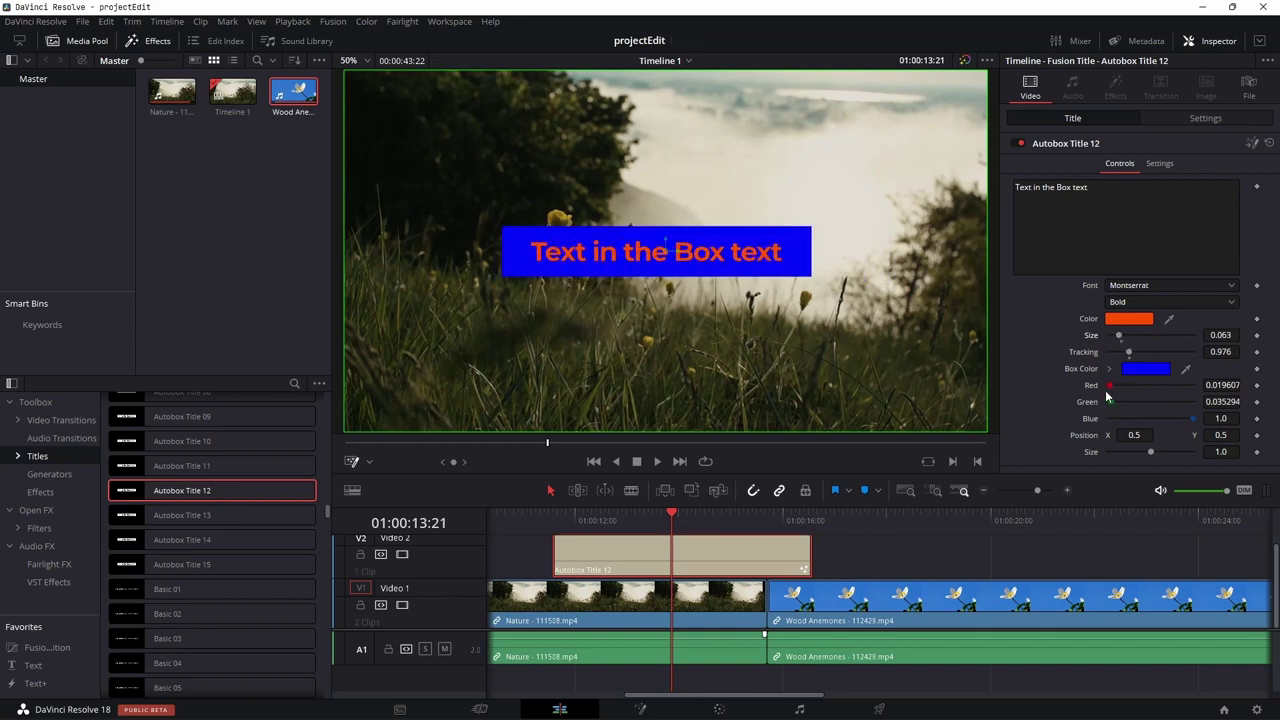
left_click_drag(1130, 435, 1150, 458)
left_click(1174, 117)
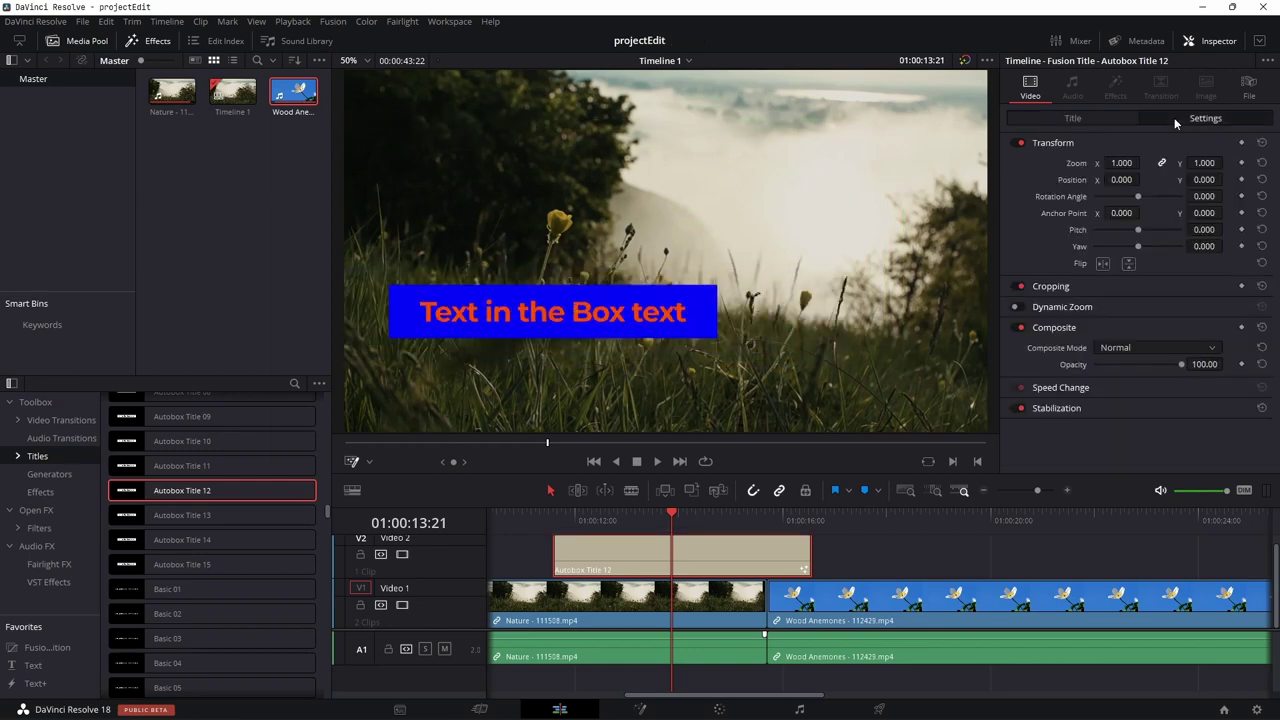